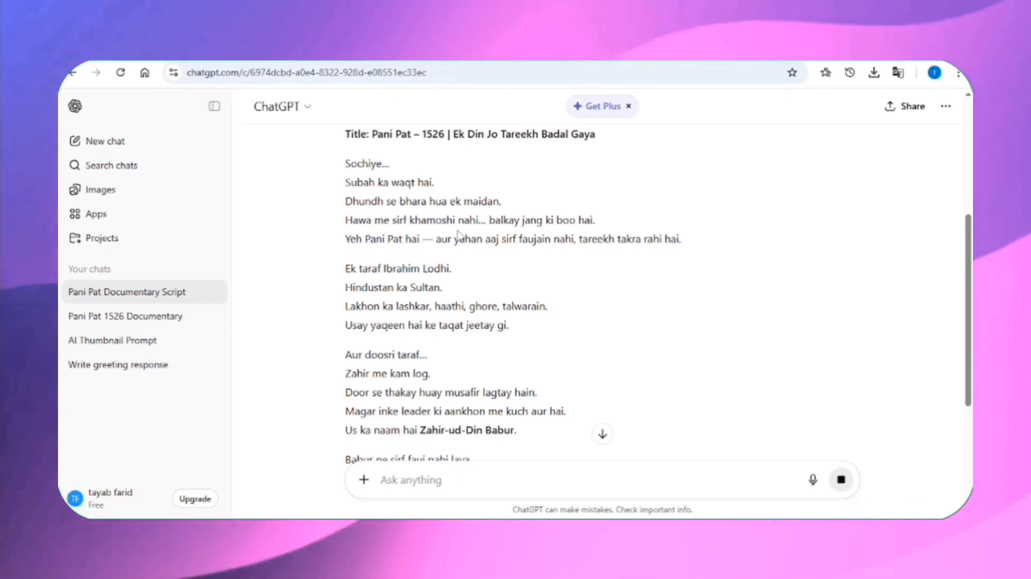
Paste and send the copied prompt requesting a dramatic, engaging voice over for every scene, matching the documentary tone and synced with the visuals.
scroll(396, 276, "down", 2)
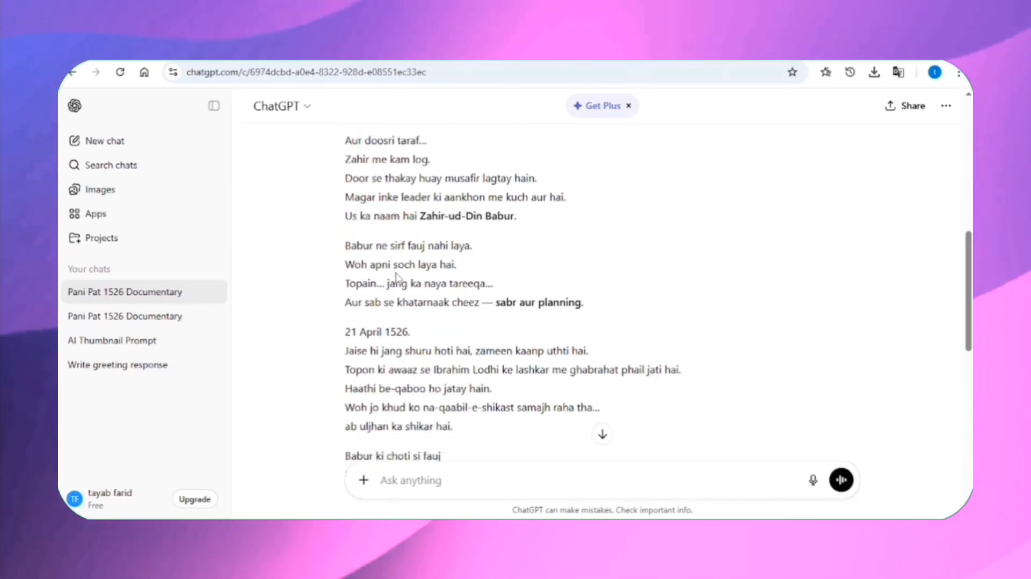
scroll(425, 333, "down", 4)
scroll(433, 329, "down", 7)
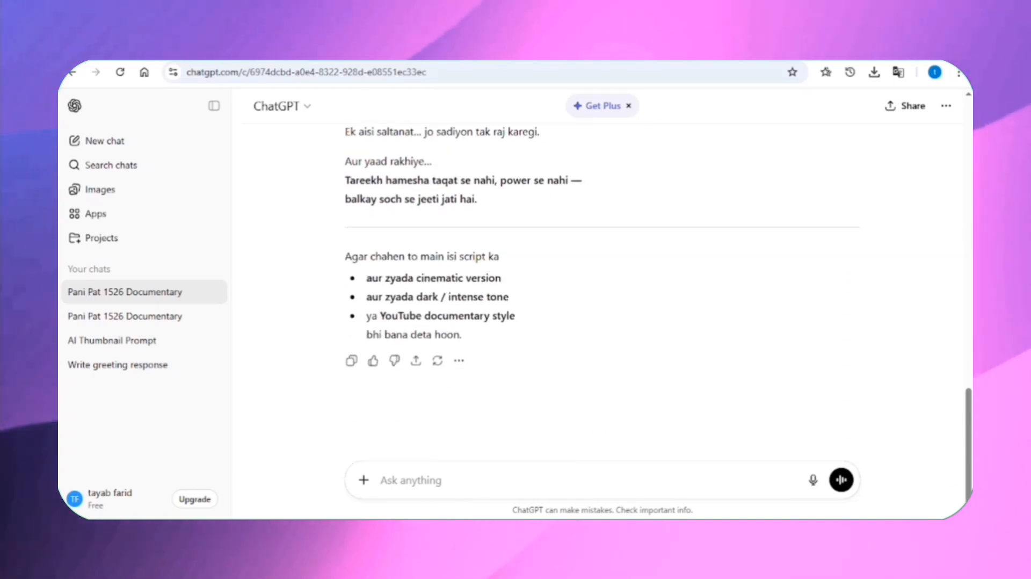
right_click(421, 483)
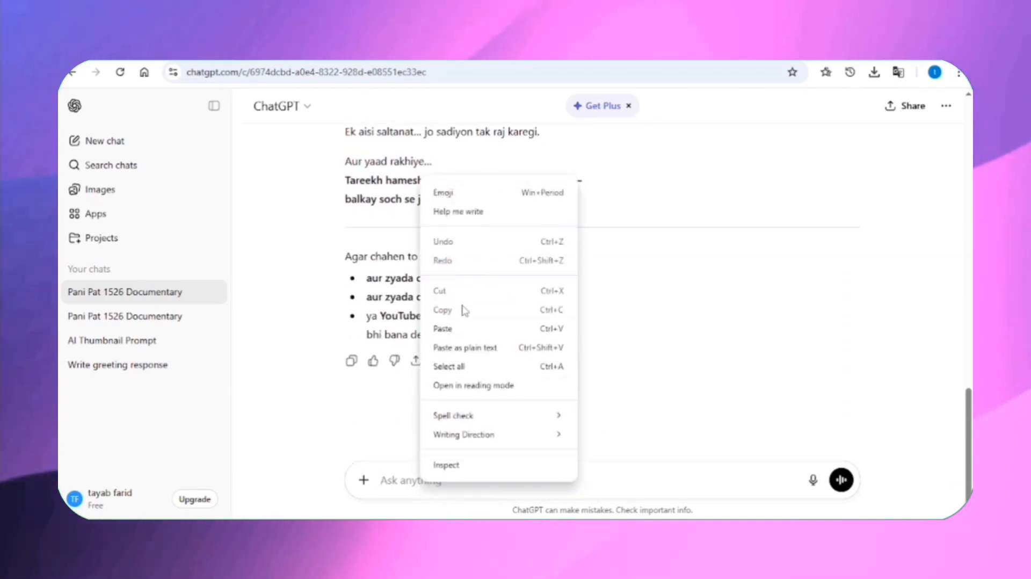
left_click(464, 328)
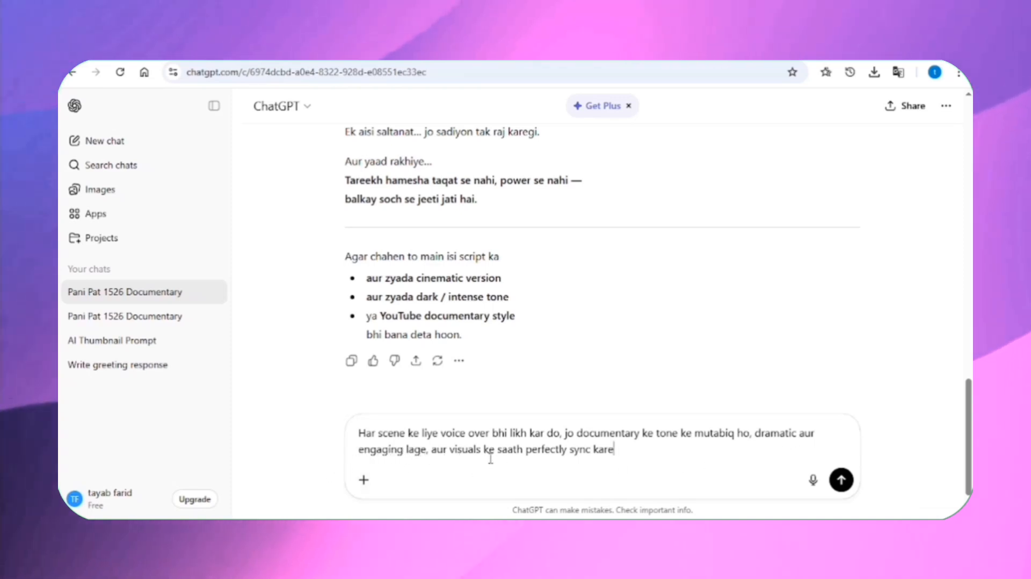
left_click(842, 479)
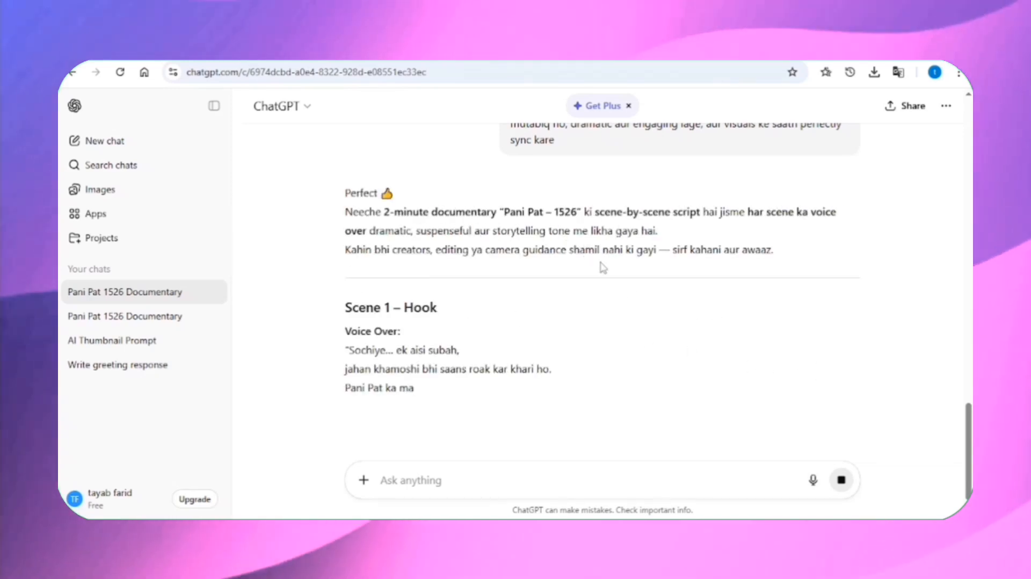
Read through the scene-by-scene voice over reply, from Scene 1 – Hook to Scene 10 – Powerful Ending.
scroll(573, 340, "down", 1)
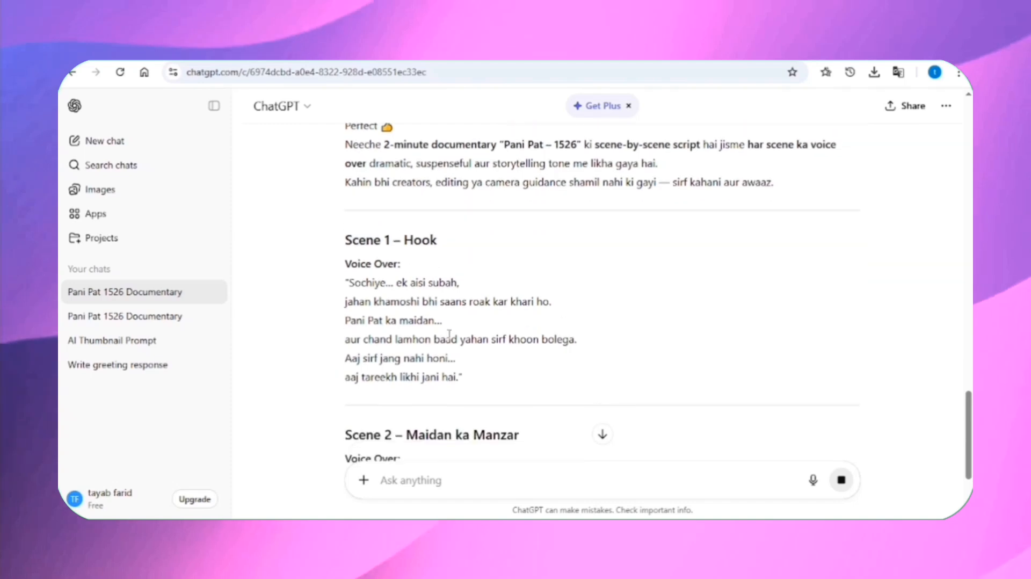
scroll(383, 335, "down", 15)
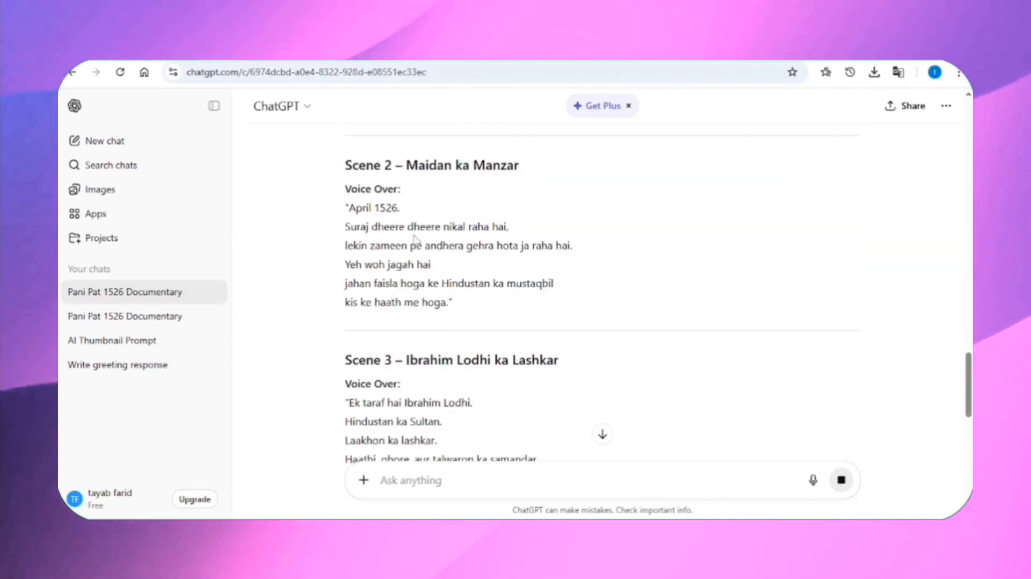
scroll(395, 315, "up", 5)
scroll(395, 316, "down", 15)
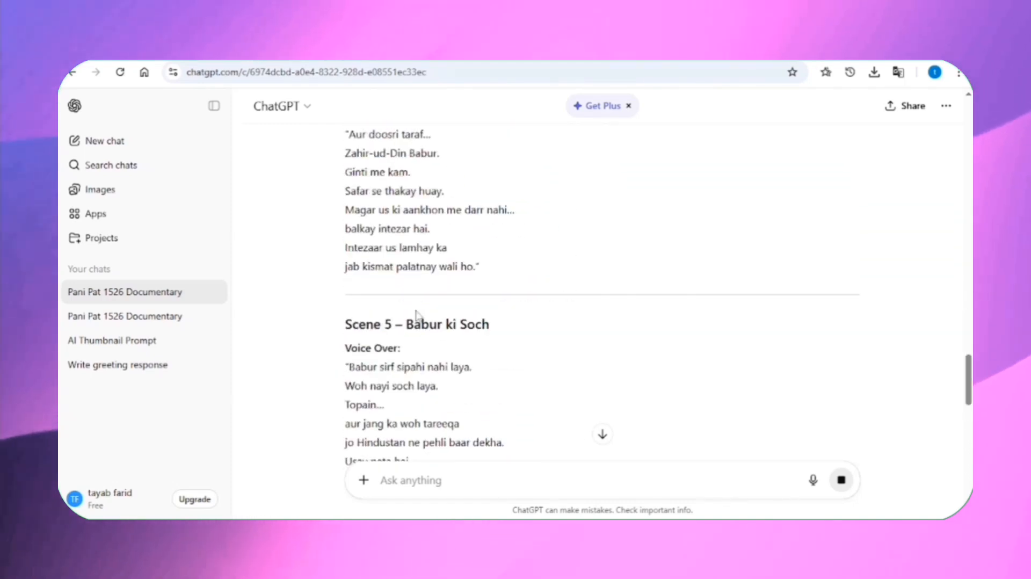
scroll(481, 359, "down", 10)
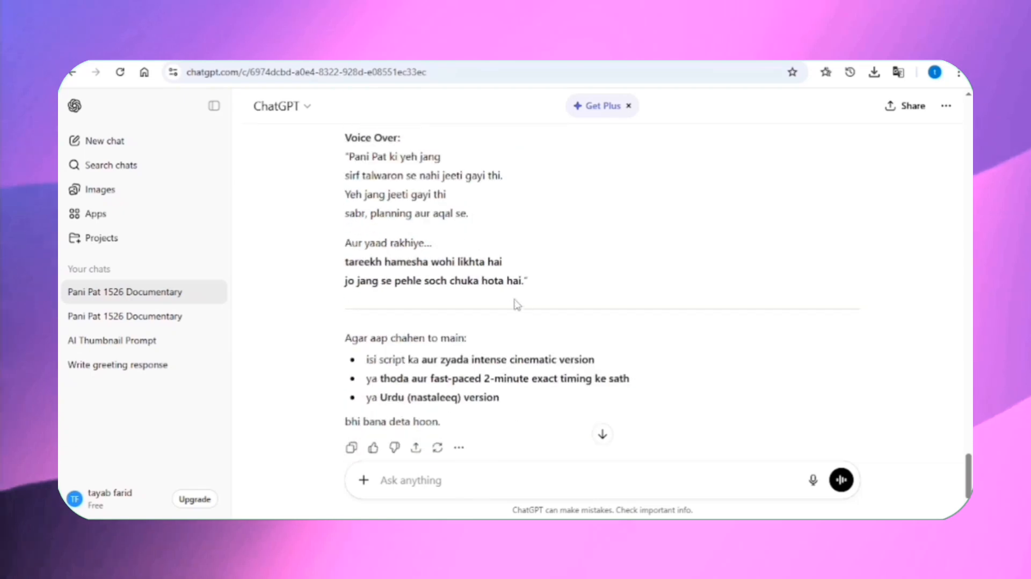
scroll(506, 269, "up", 6)
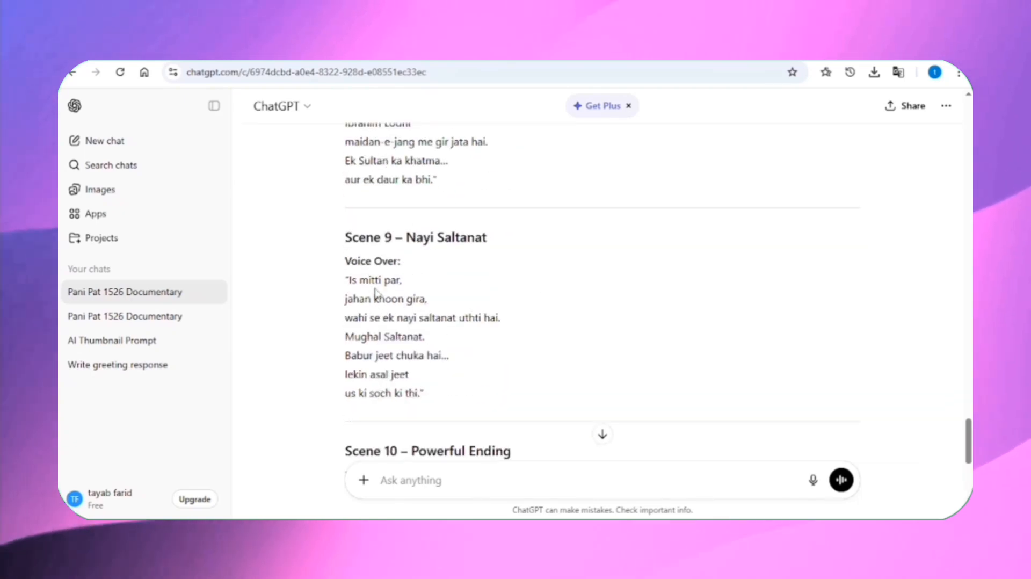
scroll(564, 258, "up", 20)
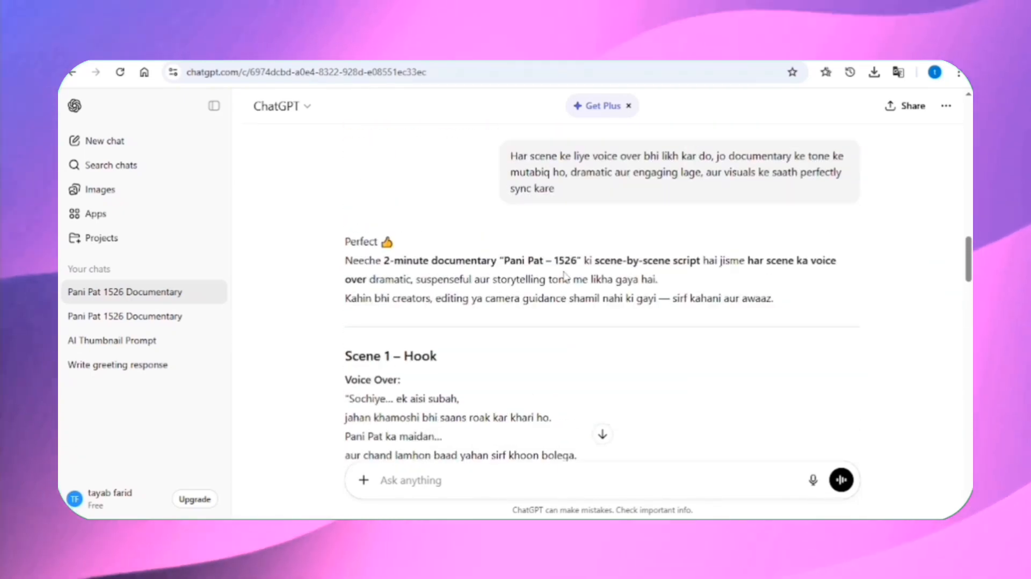
scroll(561, 282, "down", 3)
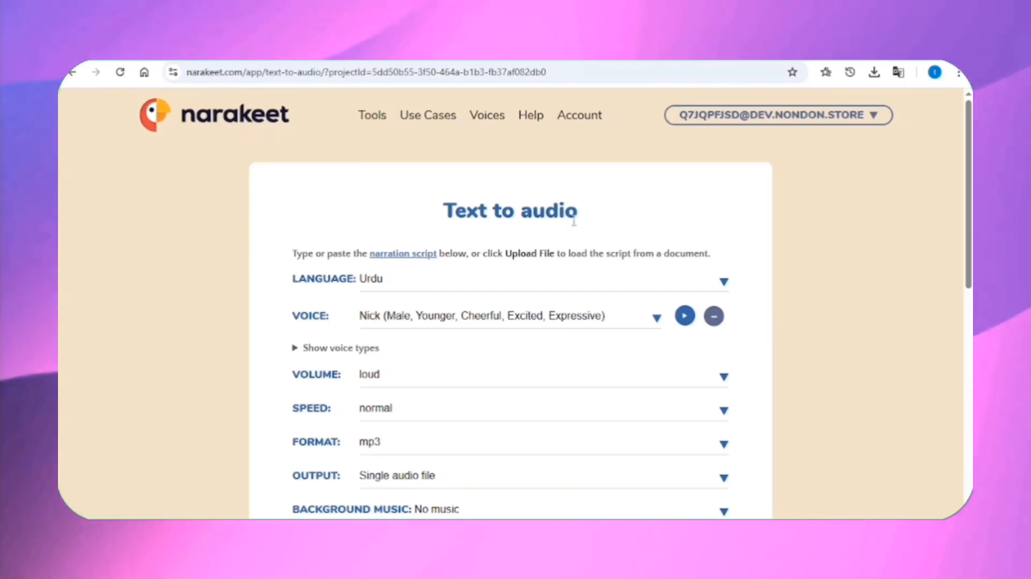
In Narakeet's text-to-audio form, choose Urdu as the language and look through the voices, keeping Nick selected.
scroll(309, 269, "down", 1)
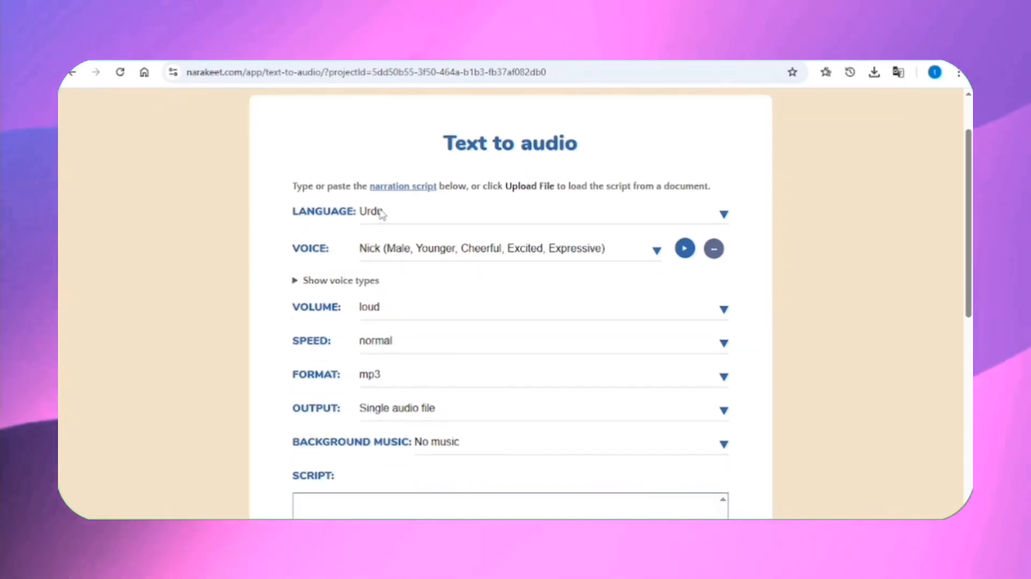
left_click(716, 226)
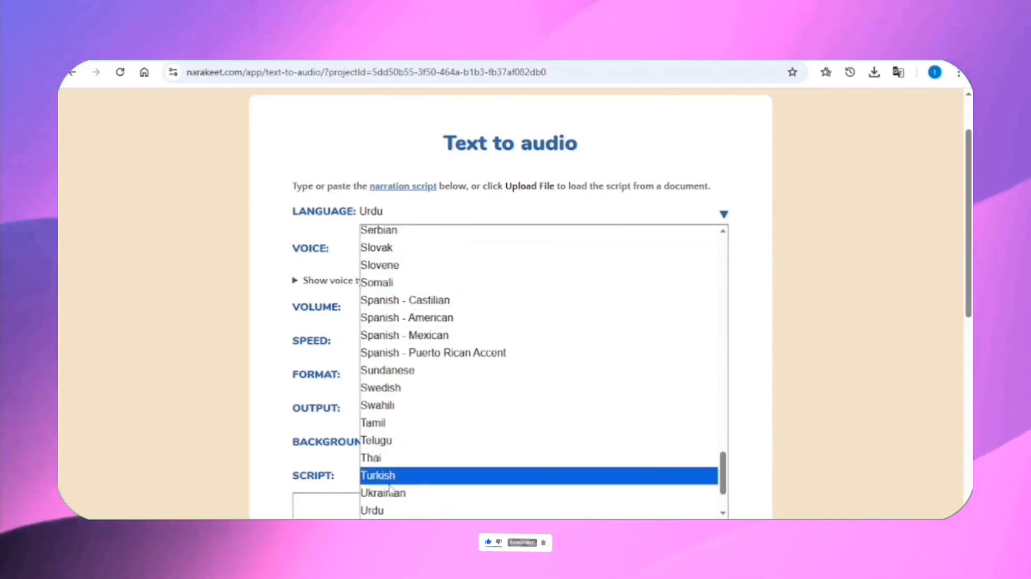
left_click(379, 509)
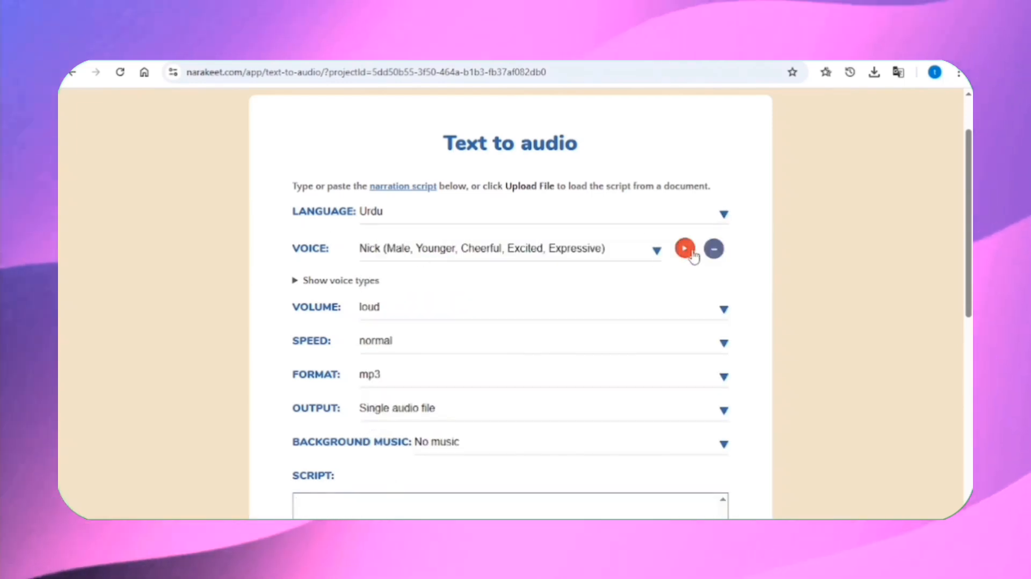
left_click(659, 253)
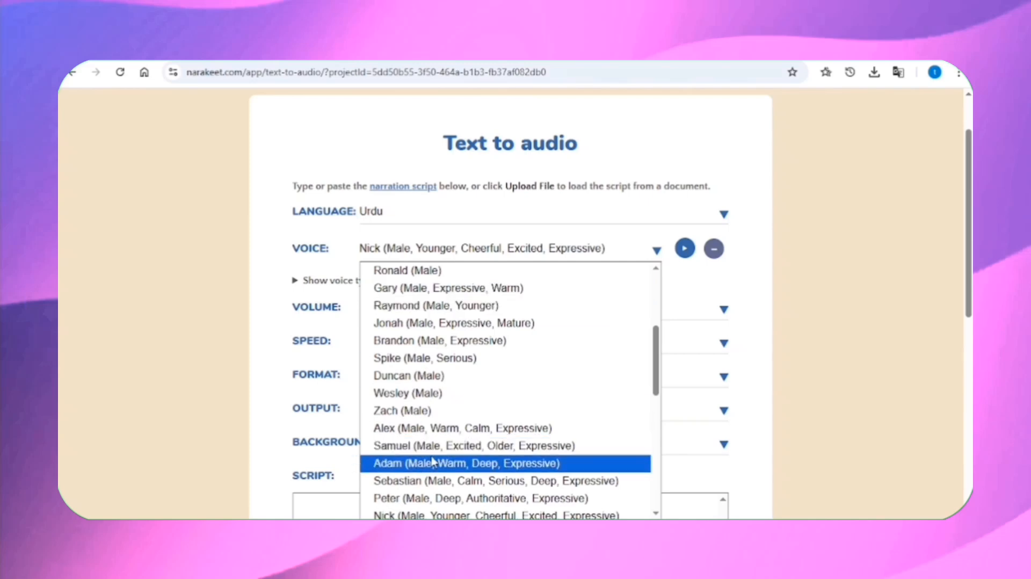
left_click(340, 249)
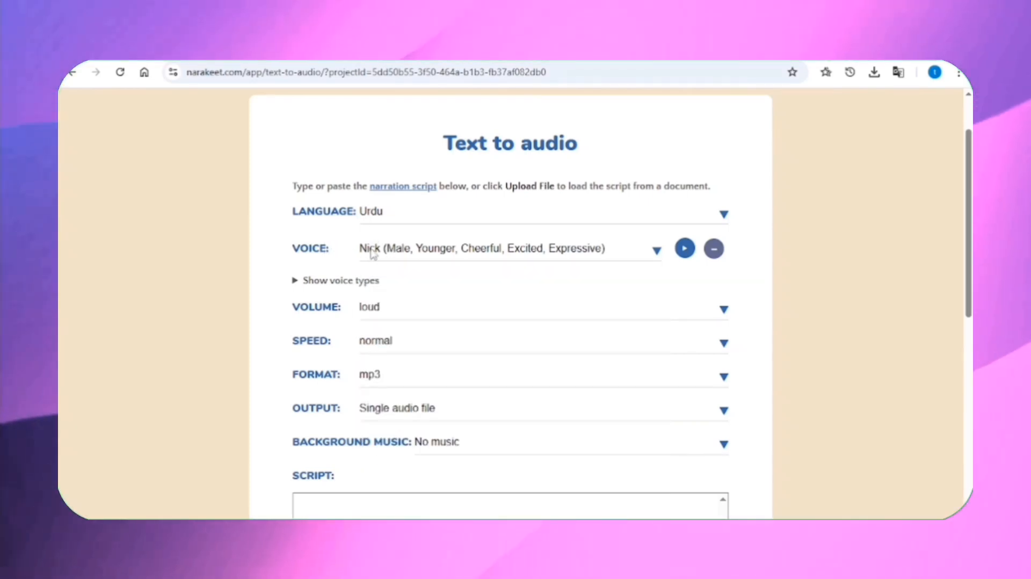
Choose loud as the audio volume and review the remaining speed, format, output, music and script settings.
scroll(720, 293, "down", 1)
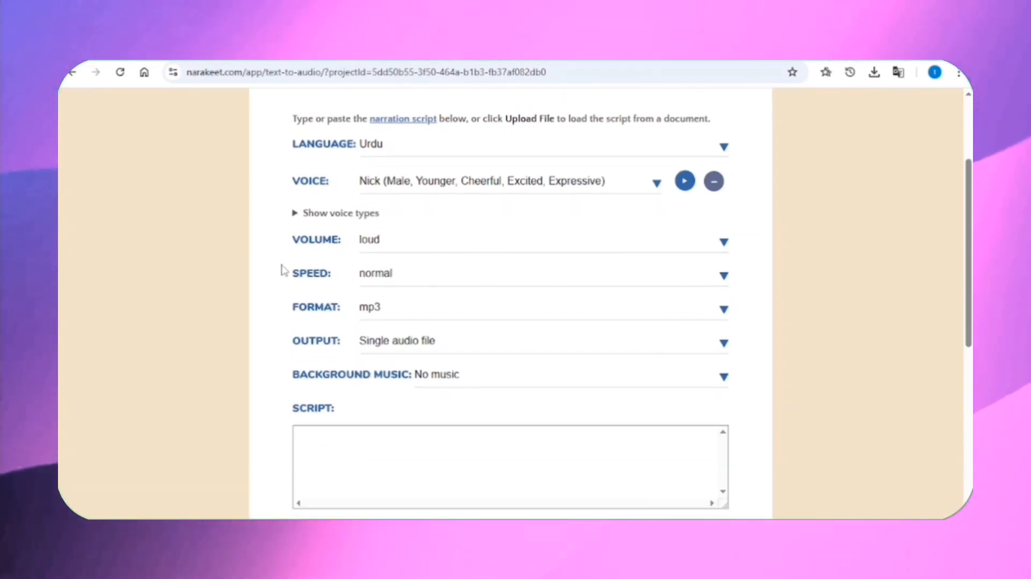
left_click(724, 243)
left_click(476, 299)
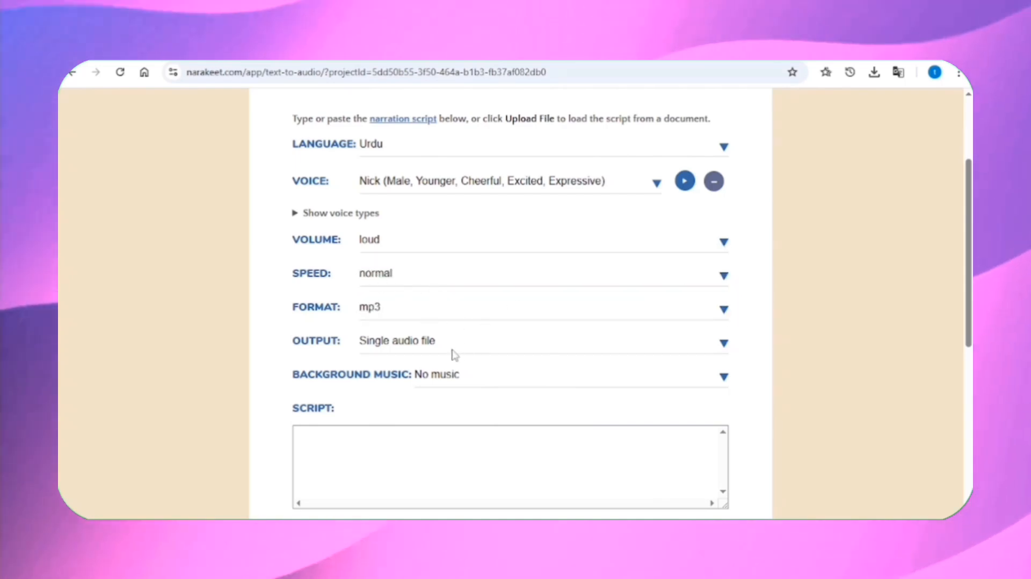
scroll(580, 352, "down", 2)
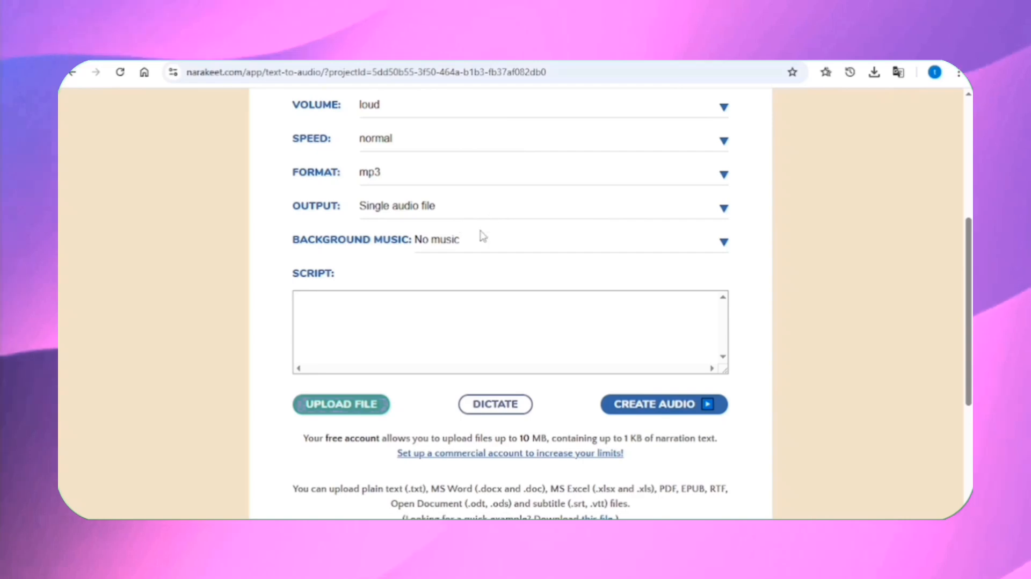
scroll(593, 260, "down", 2)
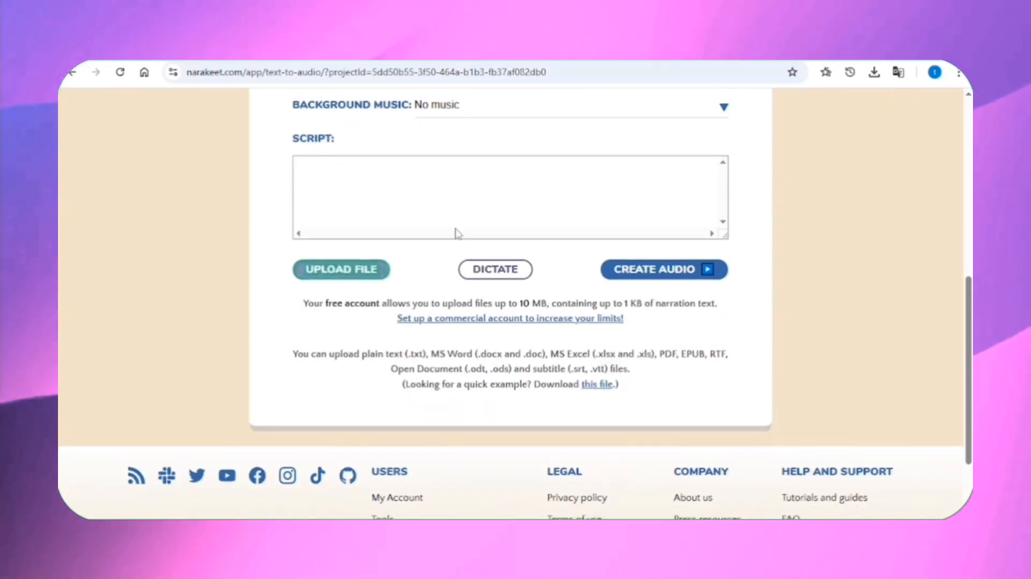
Copy the Scene 1 – Hook voice over lines from the ChatGPT reply into Narakeet's script.
left_click(140, 51)
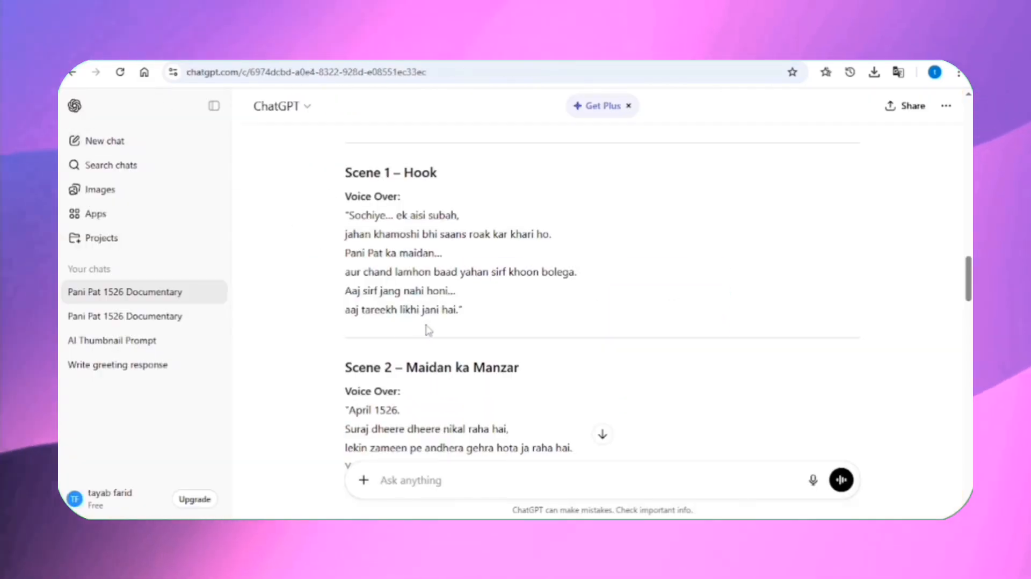
scroll(440, 329, "up", 2)
scroll(461, 330, "down", 2)
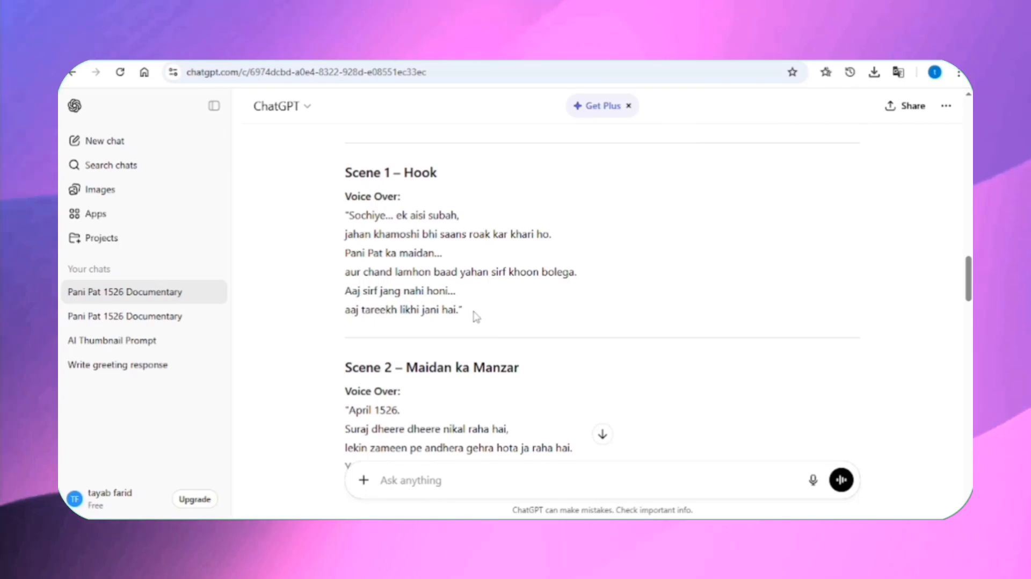
left_click_drag(474, 313, 344, 228)
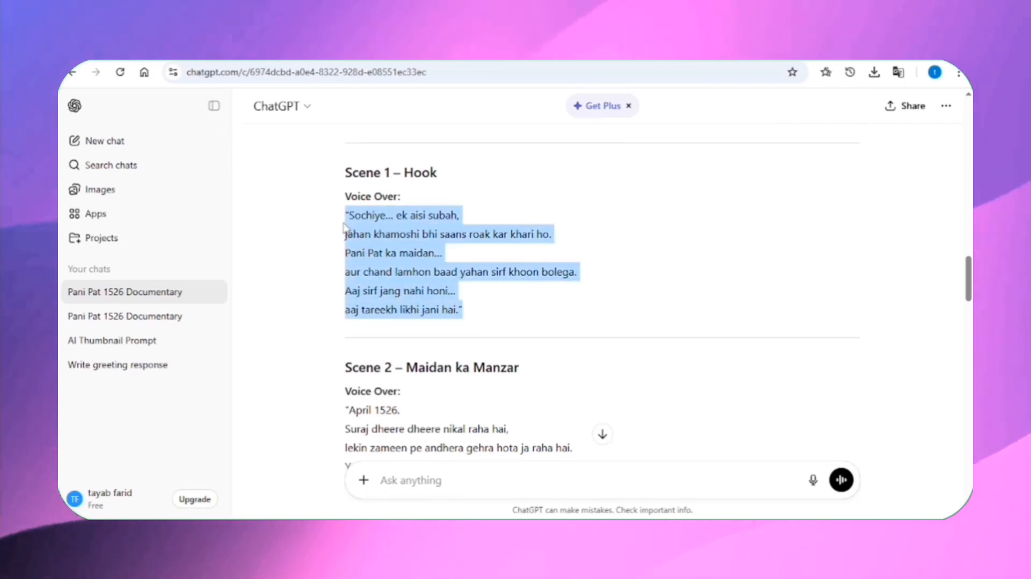
right_click(375, 224)
left_click(397, 237)
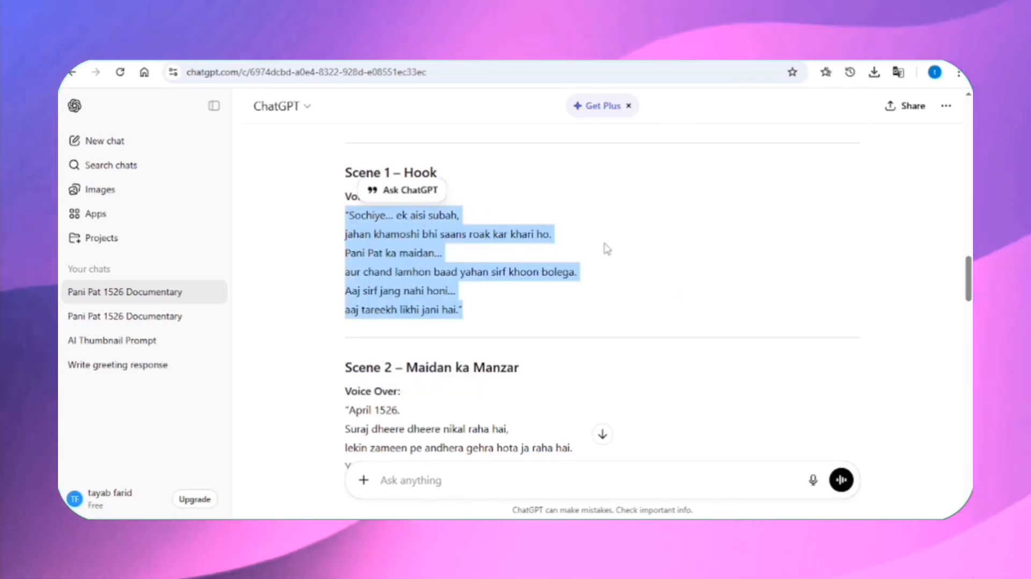
left_click(623, 48)
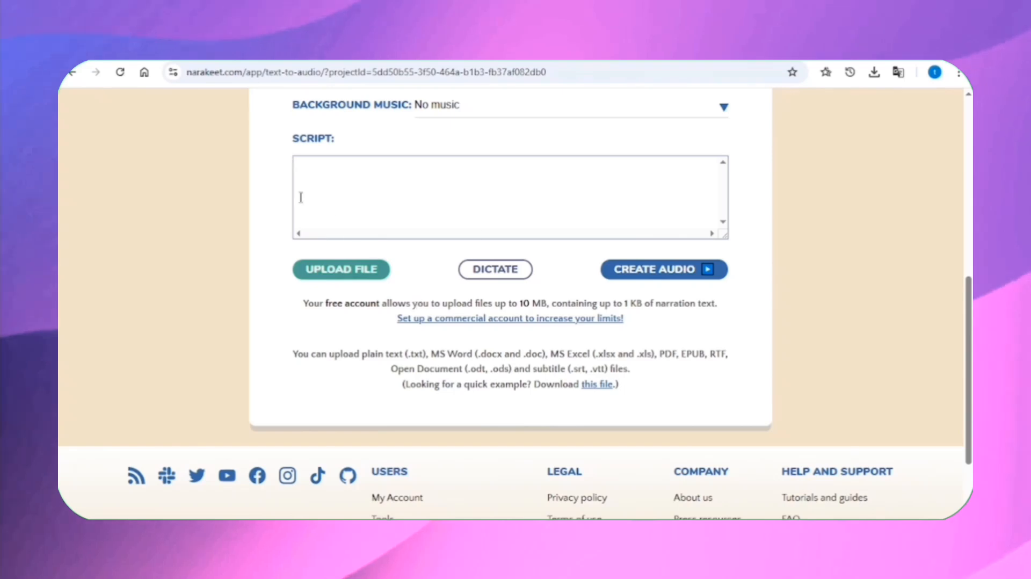
right_click(312, 174)
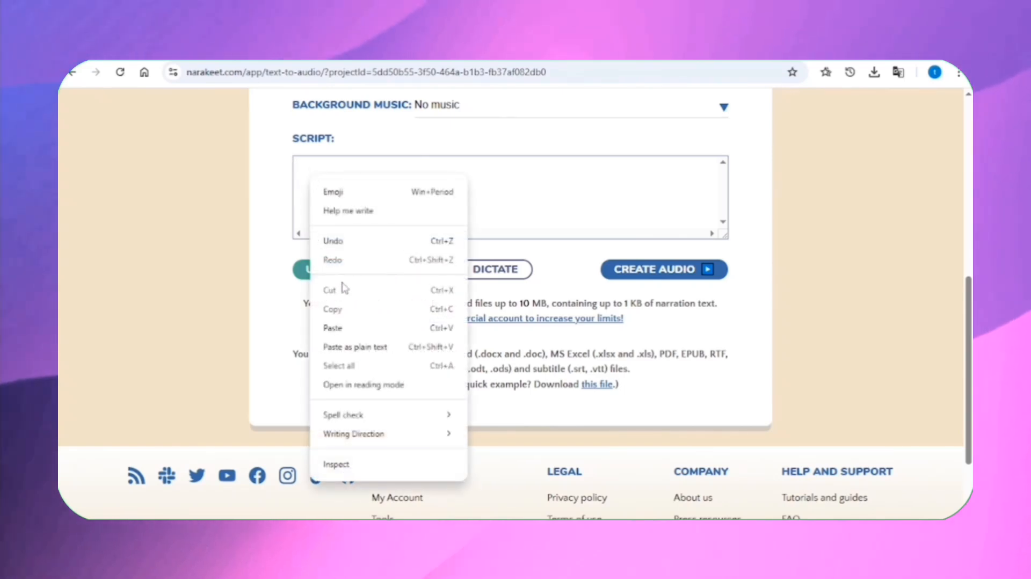
left_click(342, 328)
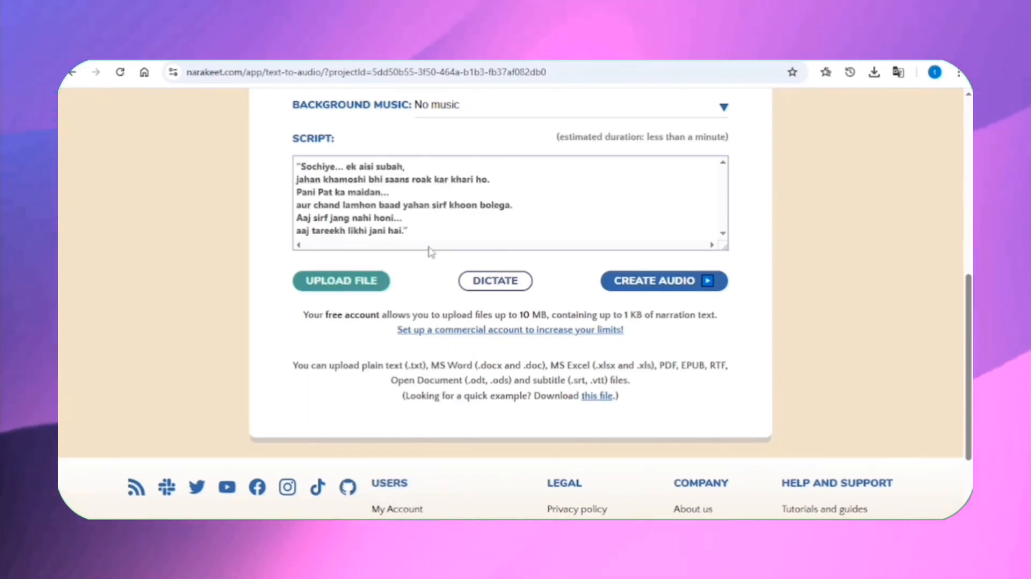
Copy the Scene 2 – Maidan ka Manzar voice over from ChatGPT and append it after the Scene 1 text in Narakeet's script.
left_click(253, 47)
scroll(485, 395, "down", 3)
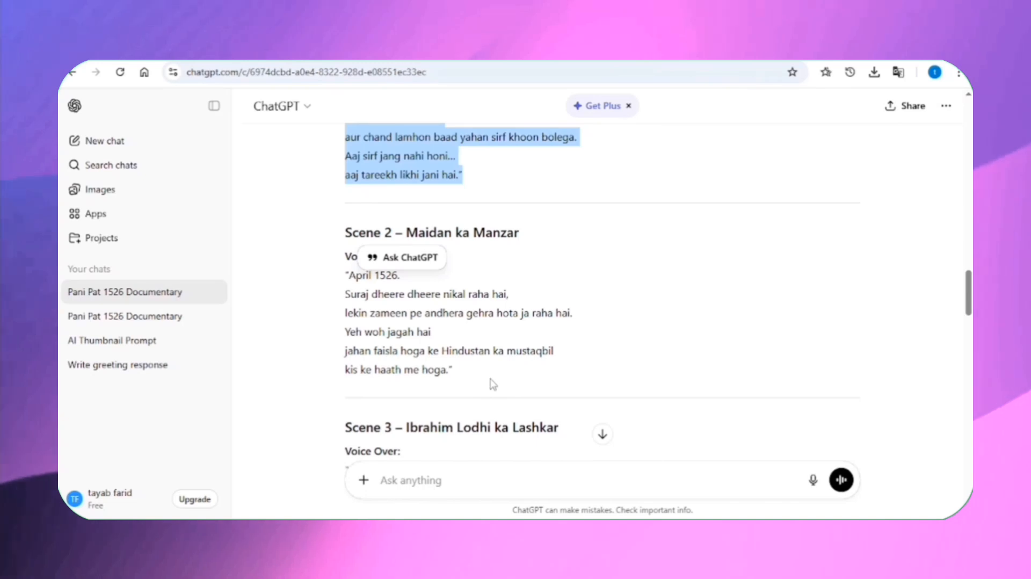
left_click_drag(493, 384, 342, 287)
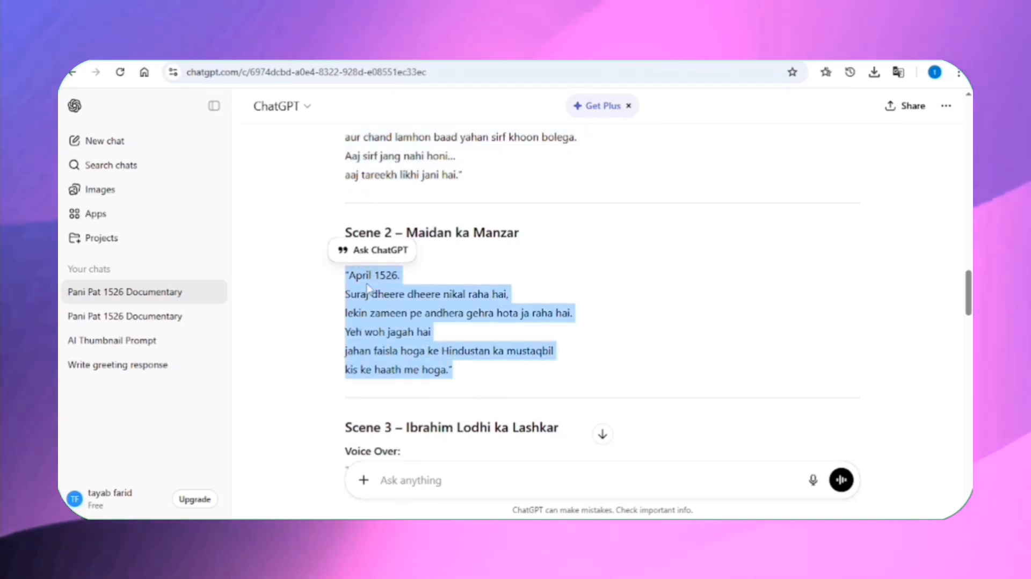
right_click(368, 288)
left_click(386, 304)
left_click(596, 49)
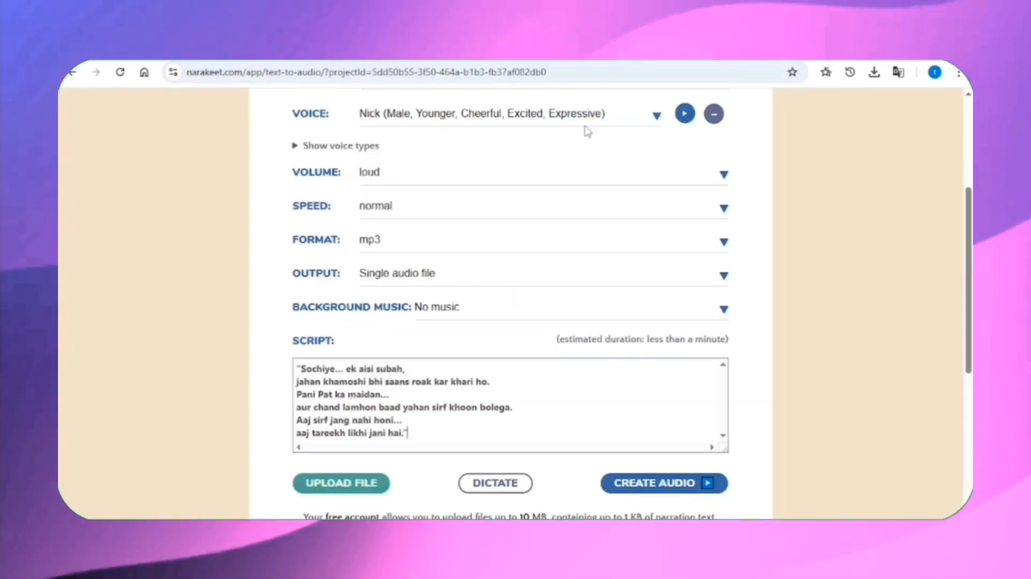
scroll(543, 288, "down", 1)
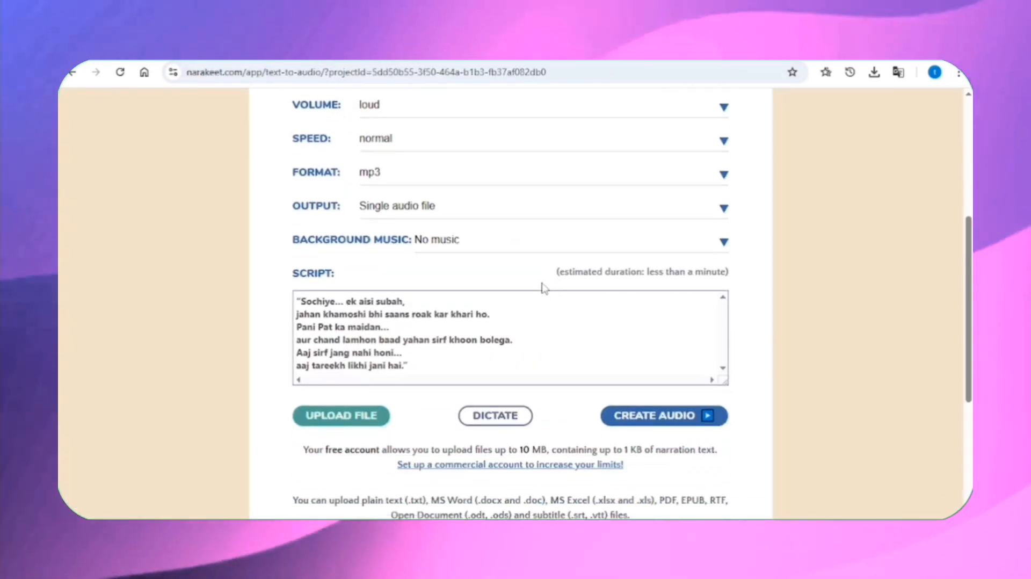
right_click(411, 369)
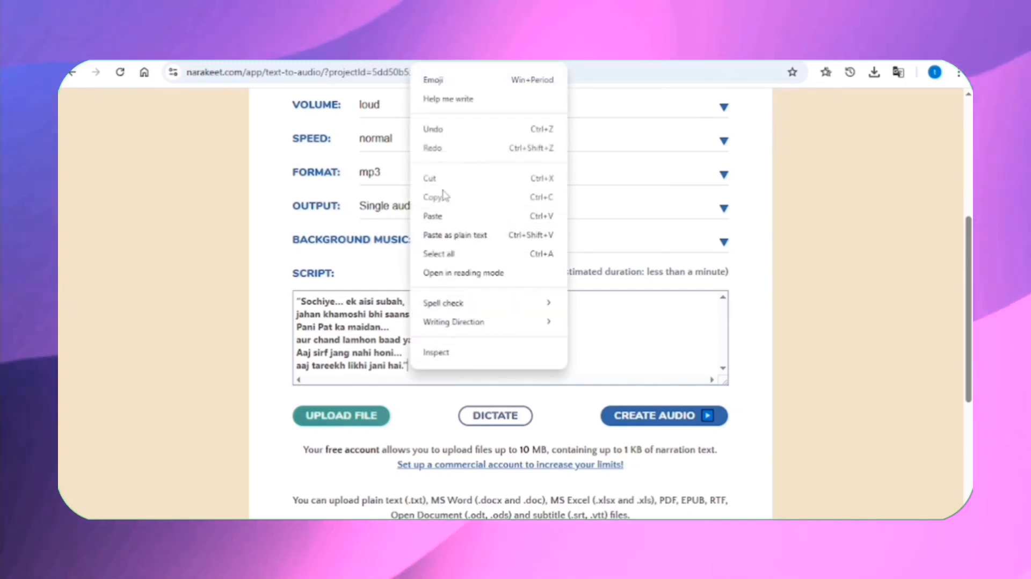
left_click(434, 217)
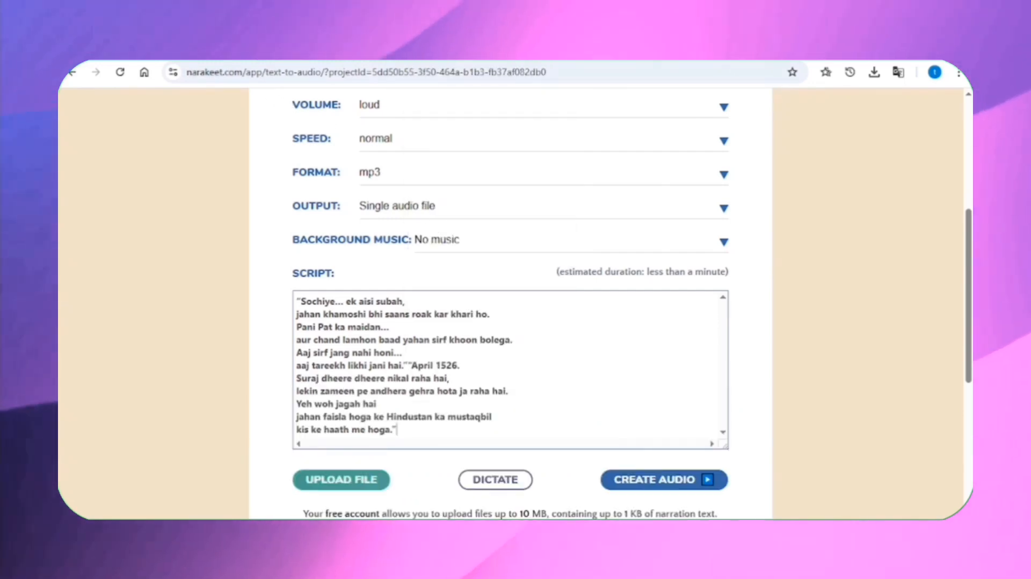
Copy the Scene 3 – Ibrahim Lodhi ka Lashkar voice over from ChatGPT and append it to Narakeet's script.
key("ctrl+Tab")
scroll(355, 226, "down", 3)
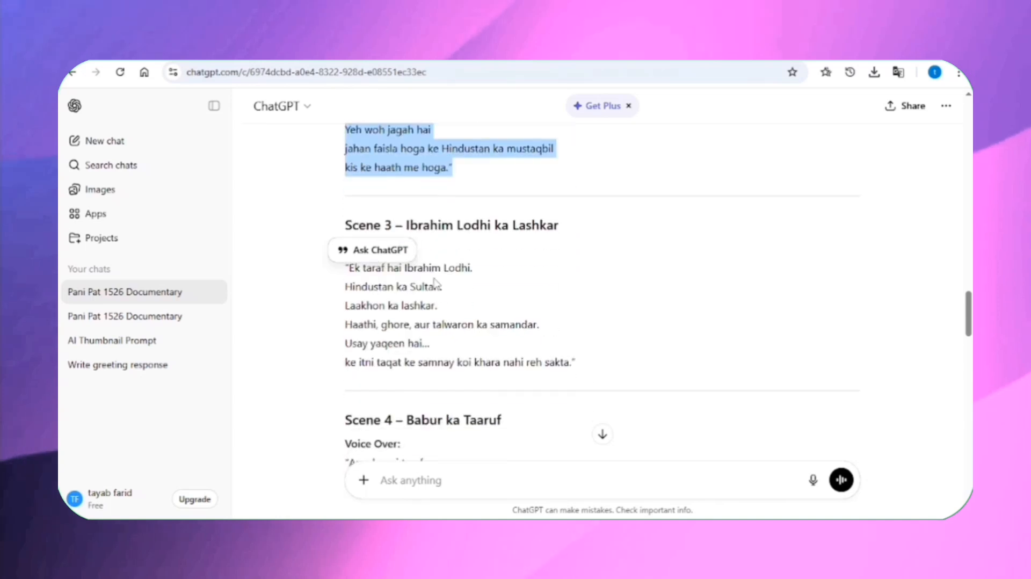
left_click_drag(581, 366, 352, 268)
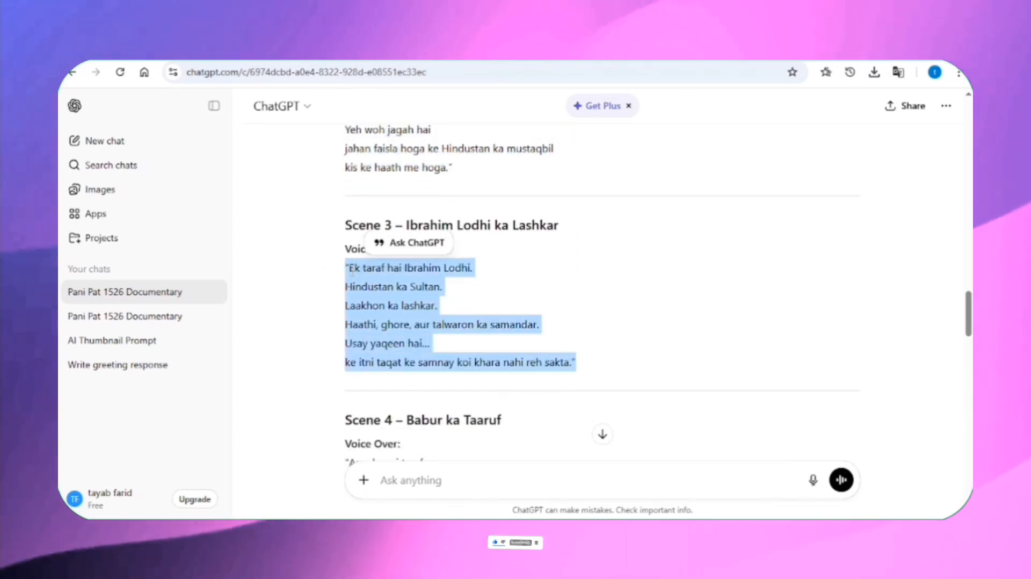
right_click(358, 271)
left_click(384, 290)
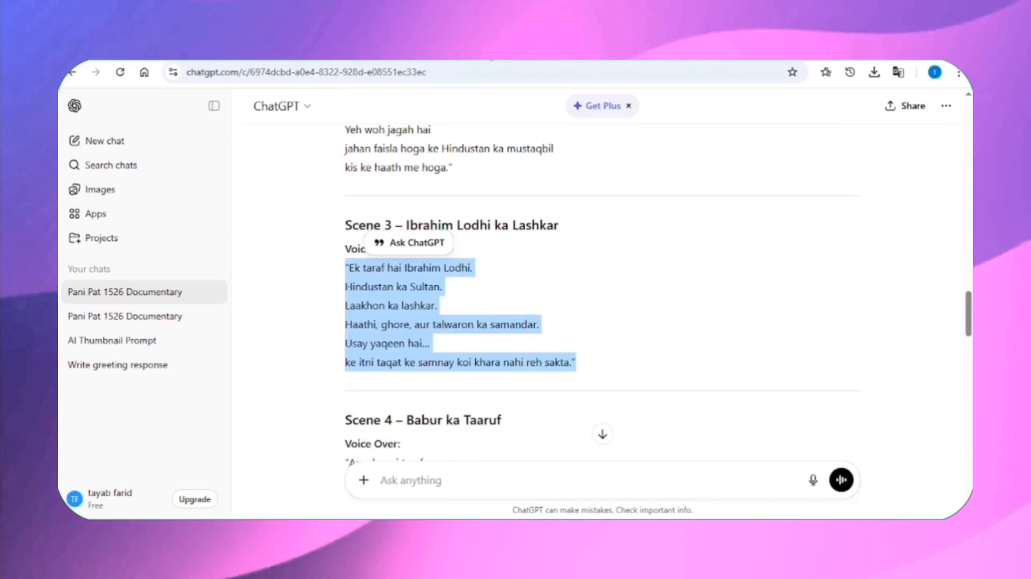
key("ctrl+Tab")
scroll(472, 291, "down", 1)
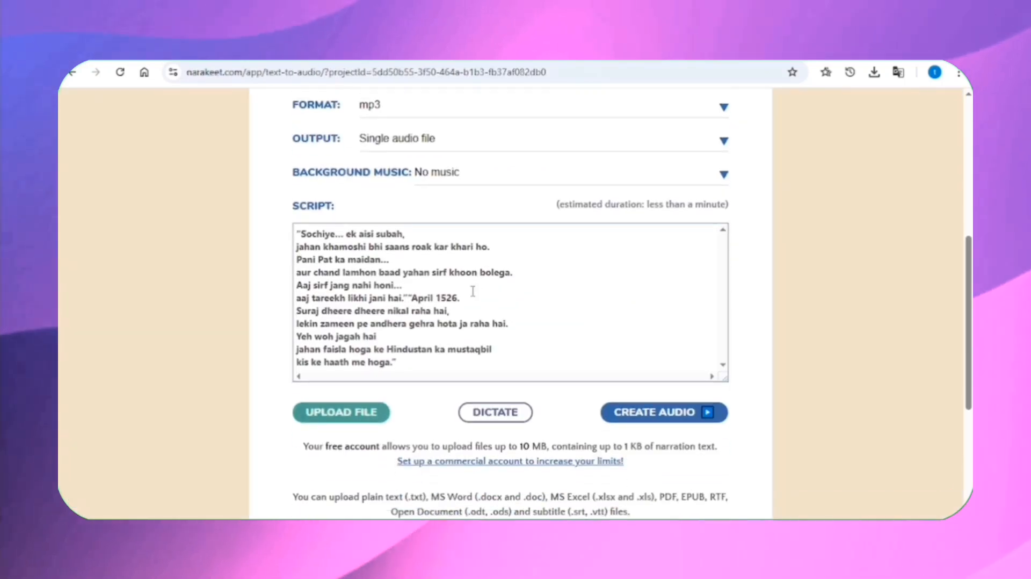
right_click(413, 368)
left_click(432, 218)
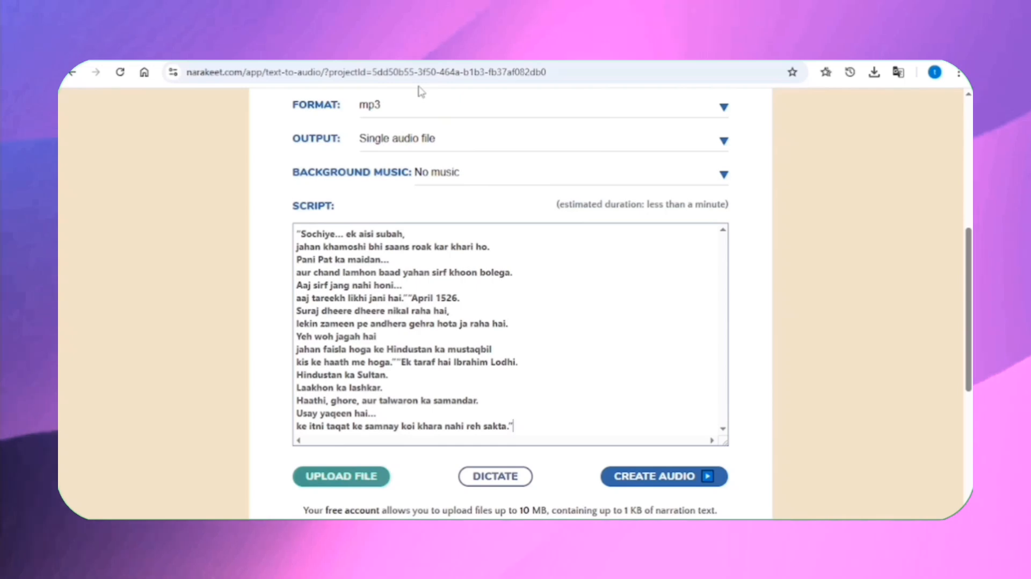
Append the Scene 4 and Scene 5 voice overs to the script, then create the narration audio and download it.
key("ctrl+v")
scroll(643, 434, "down", 1)
left_click(654, 413)
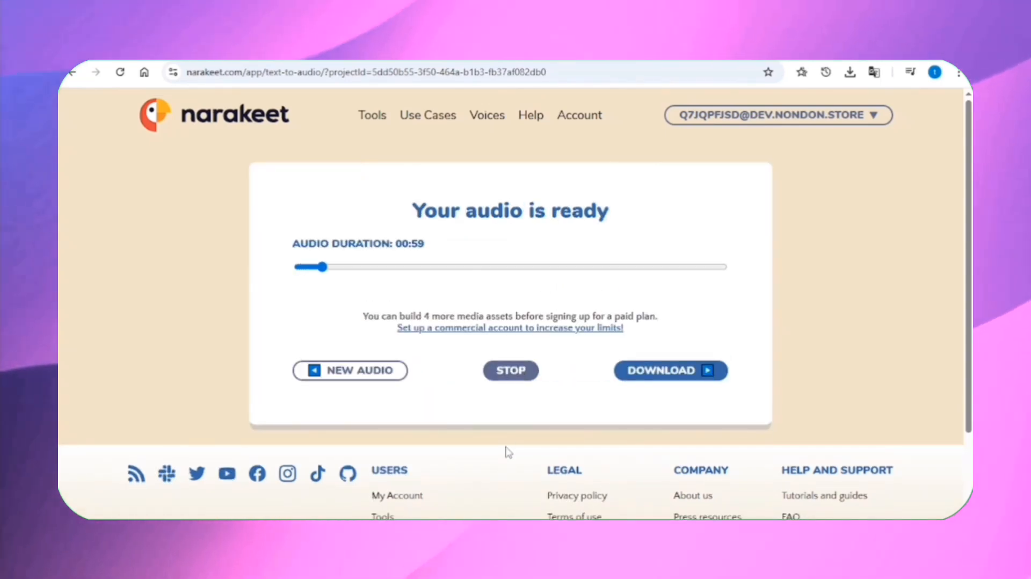
left_click(686, 377)
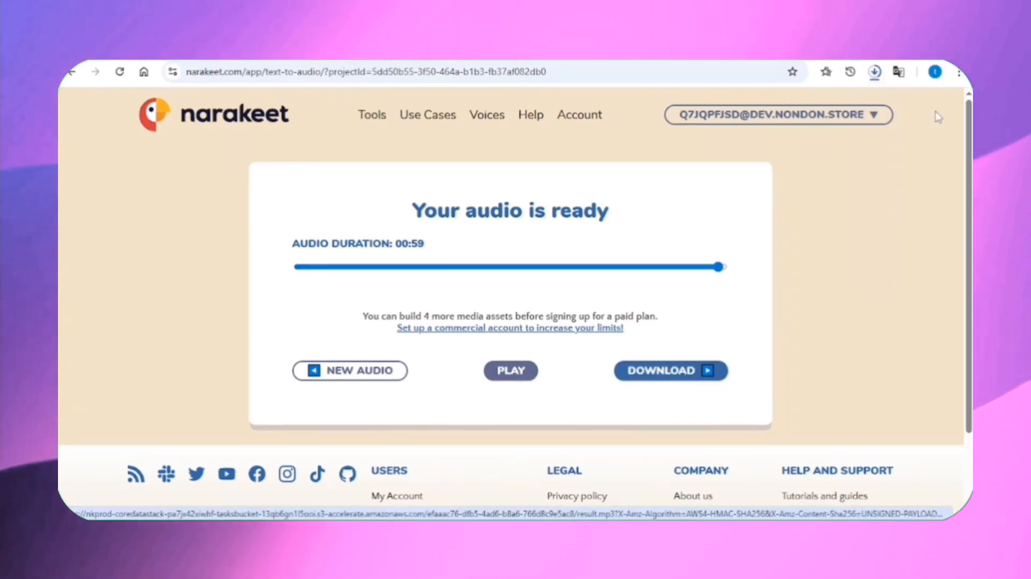
Start a new audio in Narakeet and clear all of the previous script text.
left_click(366, 373)
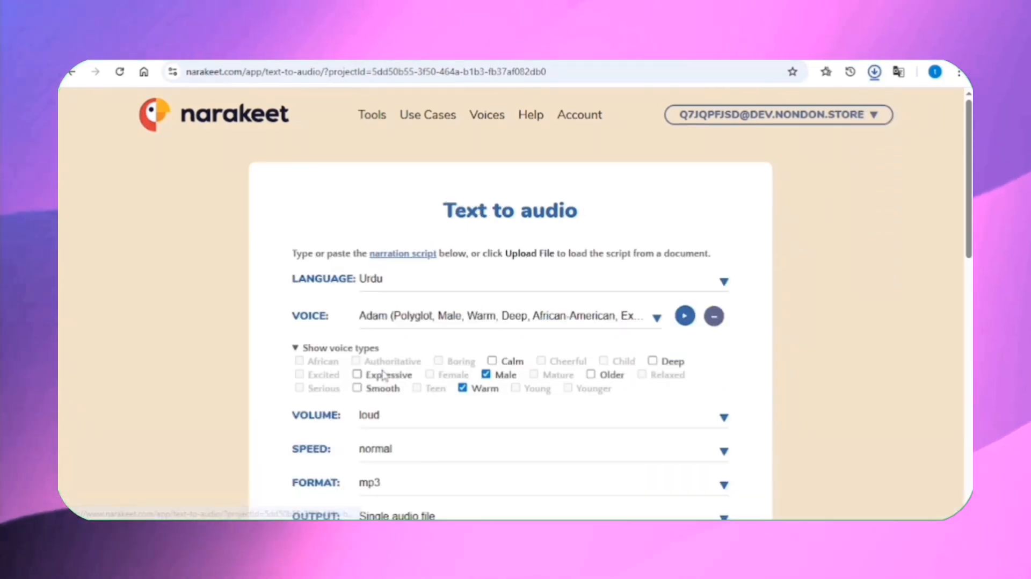
scroll(451, 389, "down", 6)
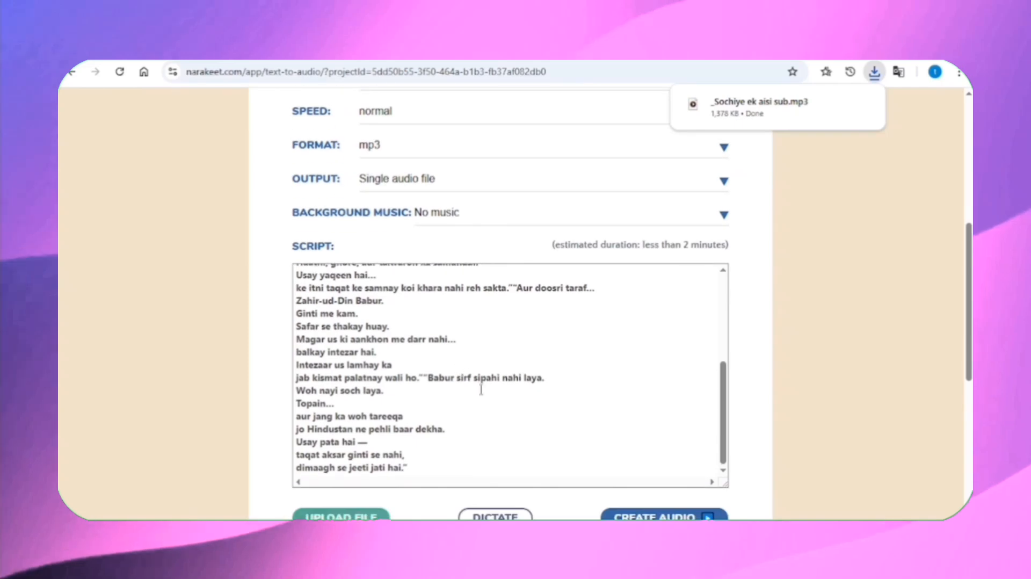
left_click_drag(468, 464, 290, 263)
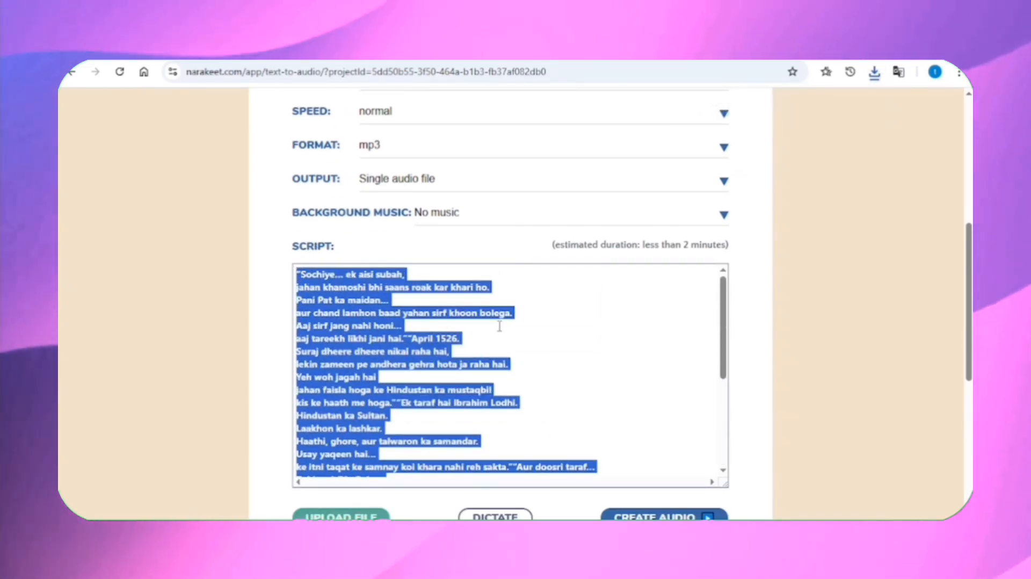
key("BackSpace")
Copy the Scene 6 – Jang ka Aaghaz voice over from ChatGPT into Narakeet's empty script.
left_click(209, 56)
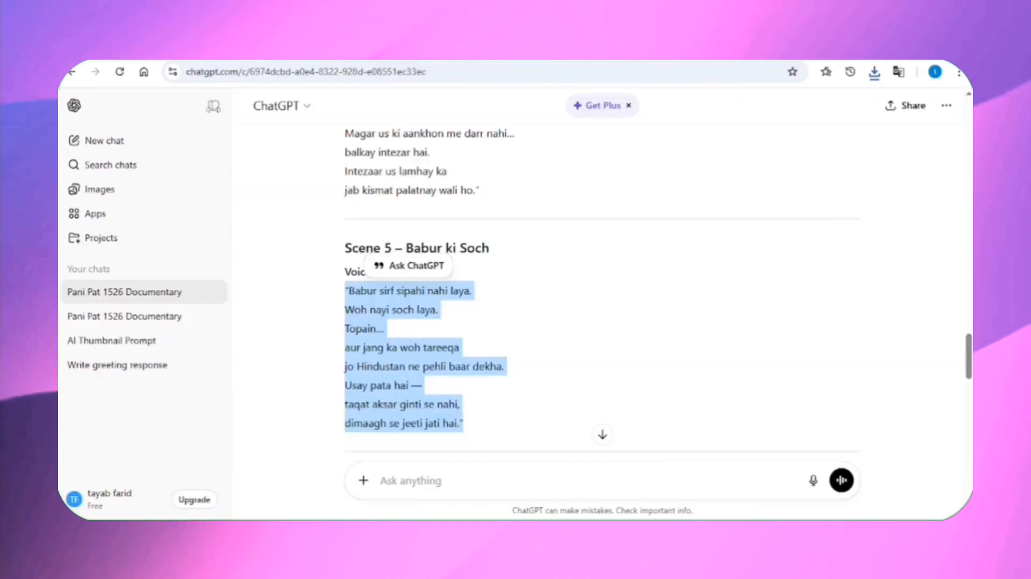
scroll(315, 184, "down", 5)
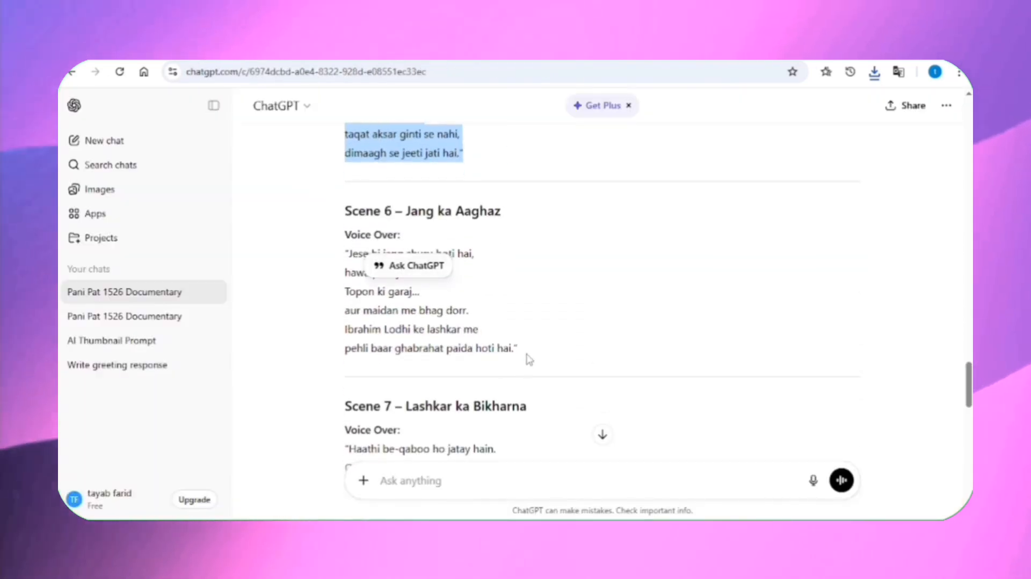
left_click_drag(529, 359, 358, 246)
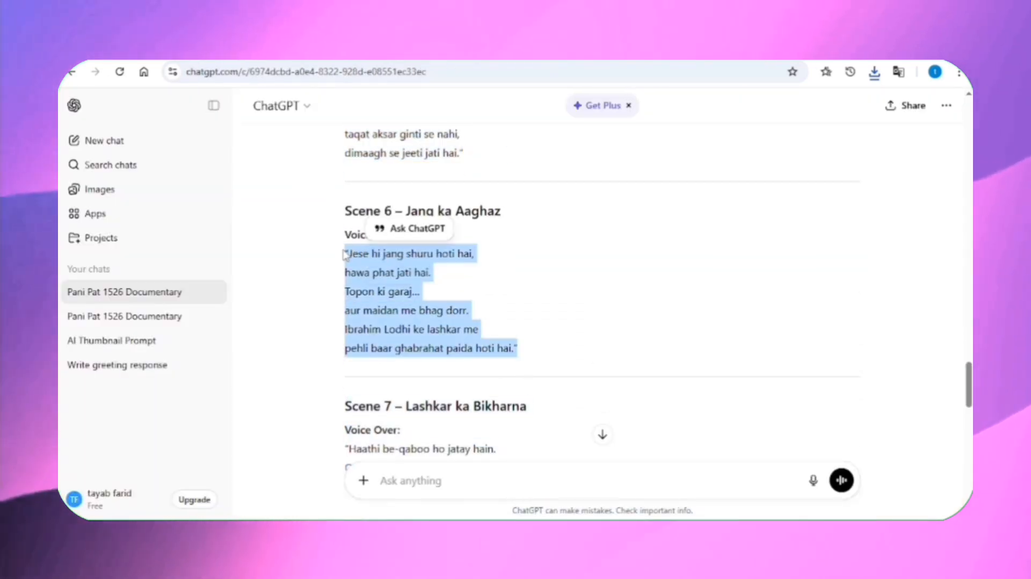
right_click(385, 272)
left_click(403, 285)
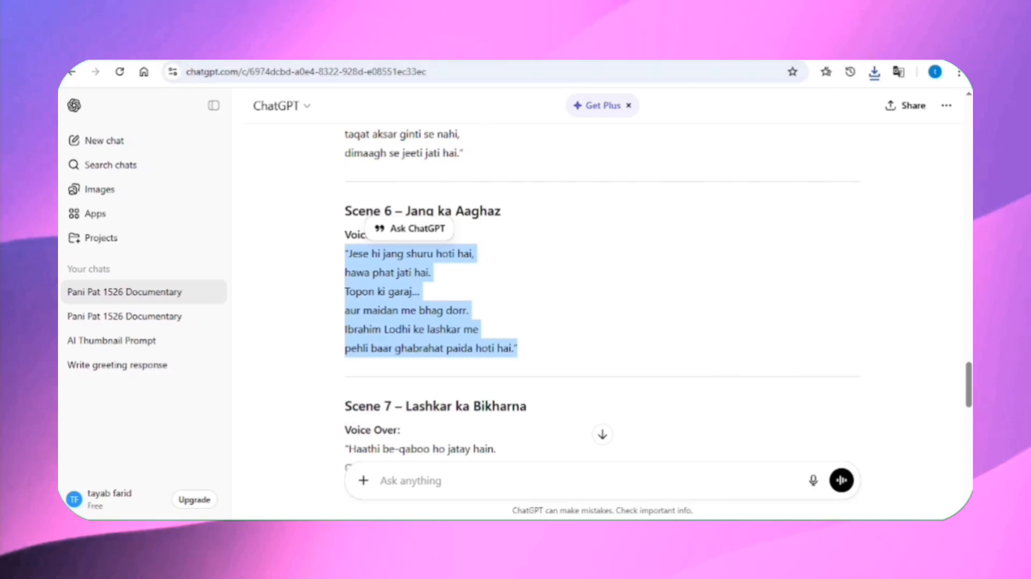
left_click(209, 56)
right_click(337, 294)
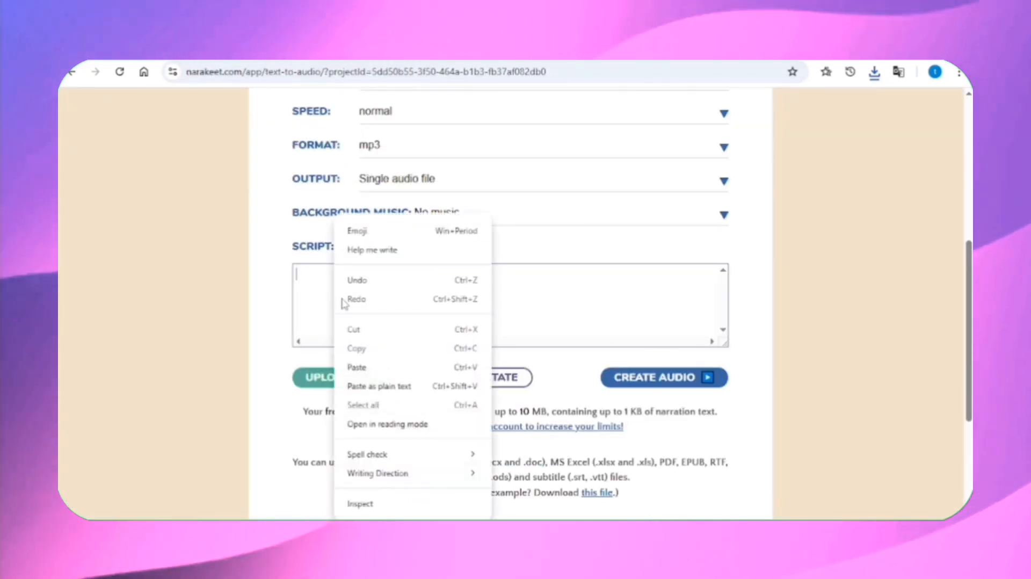
left_click(354, 367)
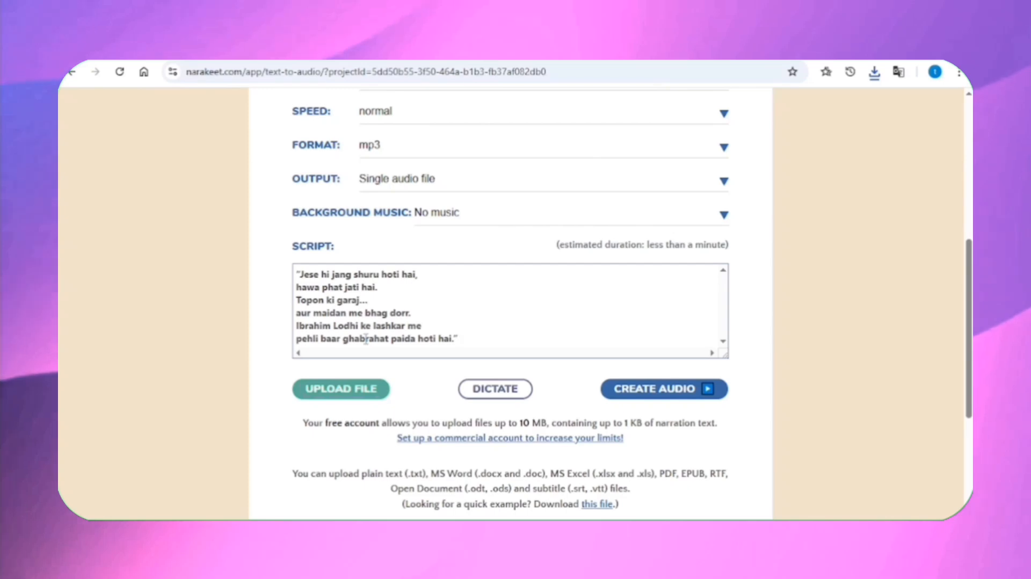
Create the second narration audio from the new script and stop its playback.
left_click(658, 388)
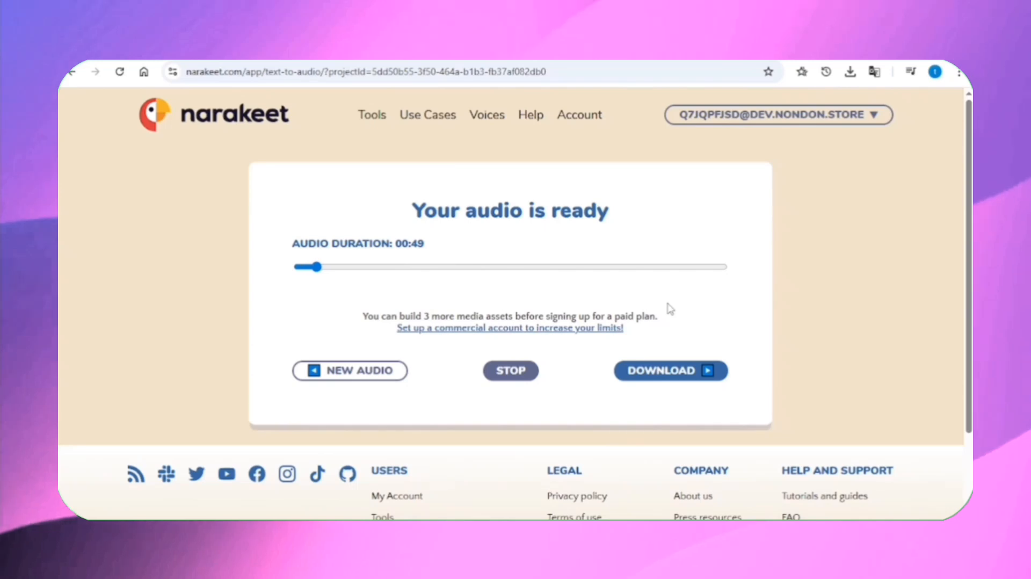
left_click(500, 377)
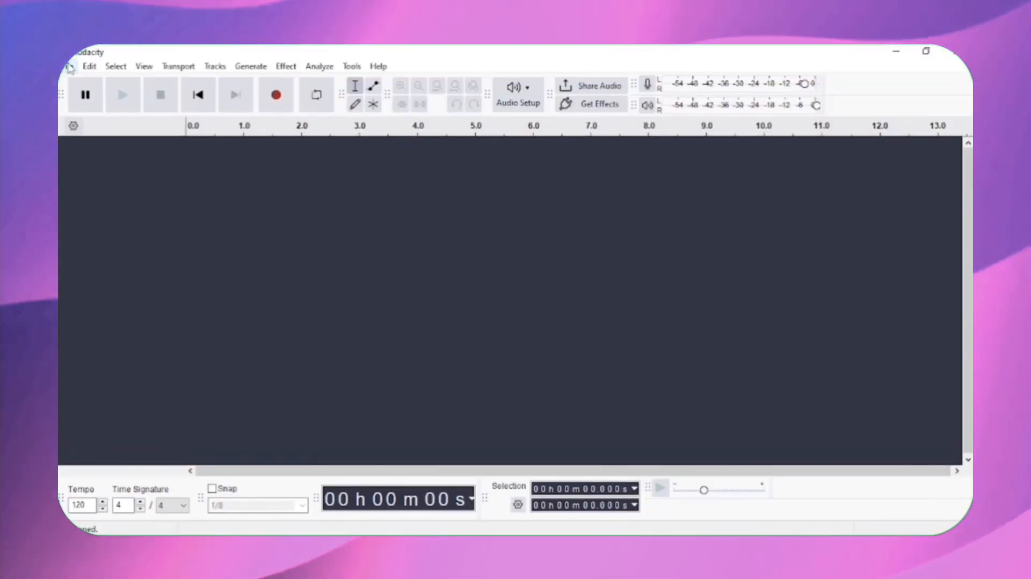
In Audacity, load the two narration files one after the other on a single track and make the track taller.
left_click(69, 67)
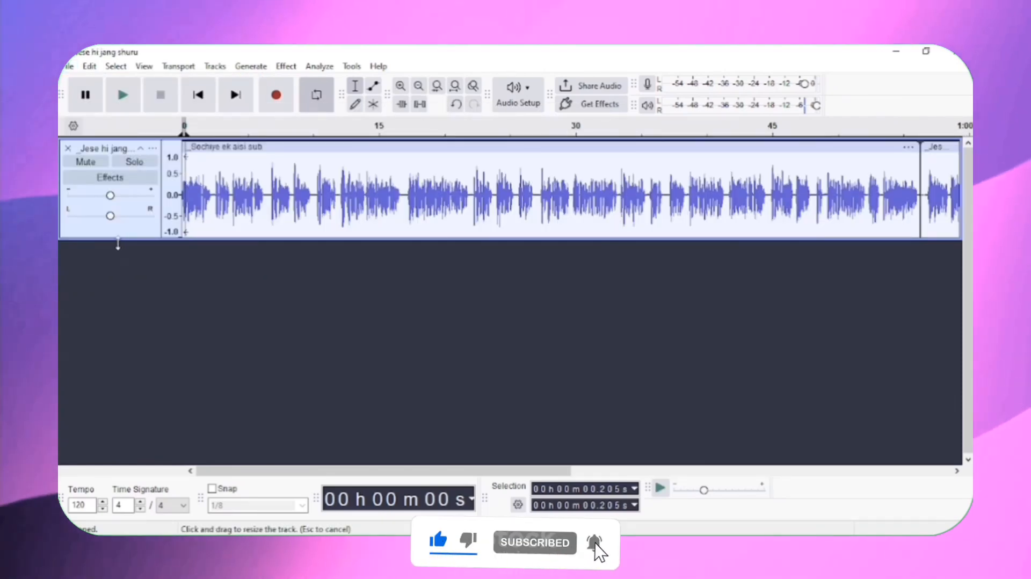
left_click_drag(117, 243, 105, 327)
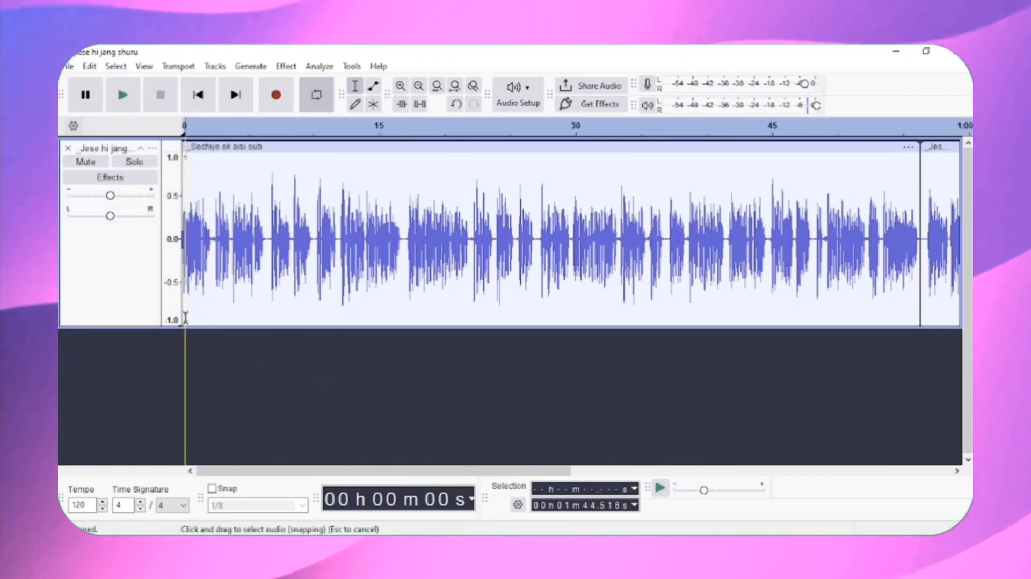
Select about the first 4 seconds of the narration and capture it as the noise profile for Noise Reduction.
left_click_drag(187, 316, 239, 292)
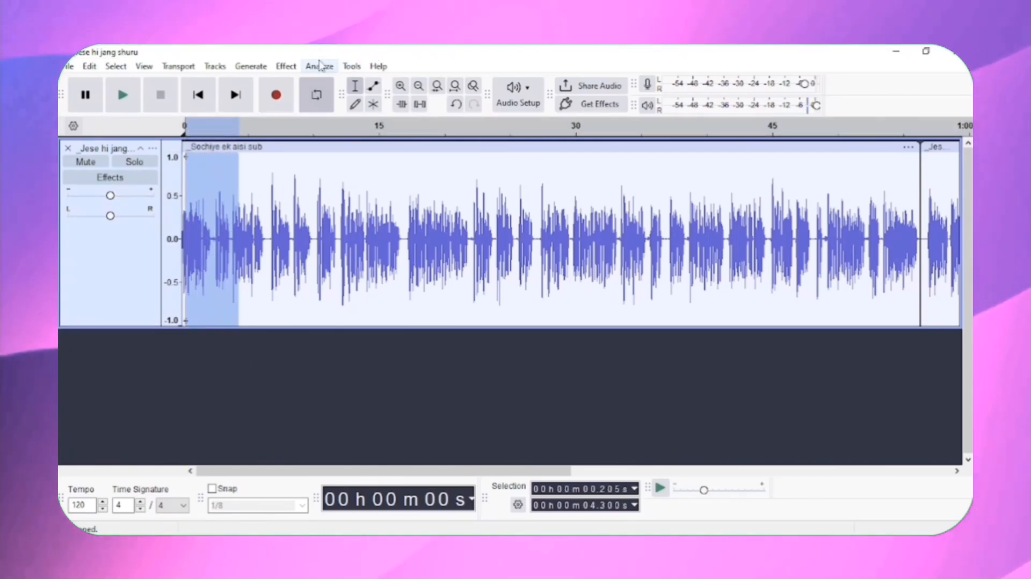
left_click(289, 68)
left_click(291, 70)
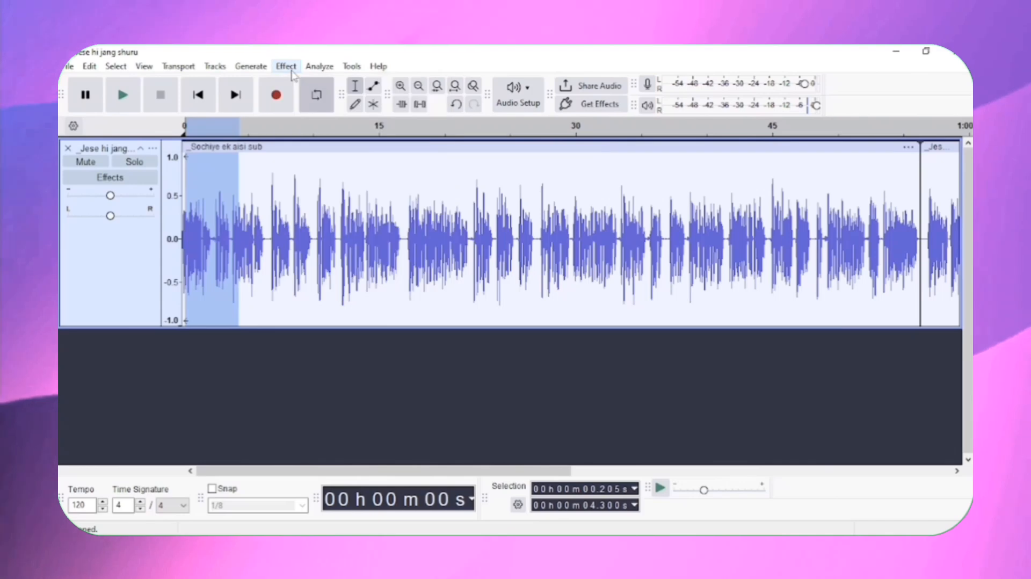
left_click(291, 70)
mouse_move(424, 221)
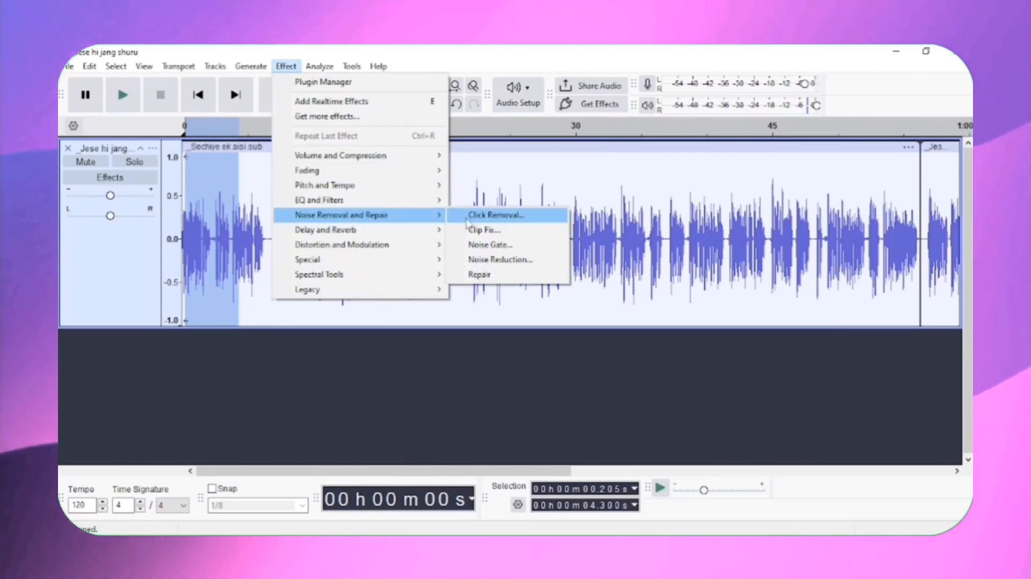
left_click(486, 260)
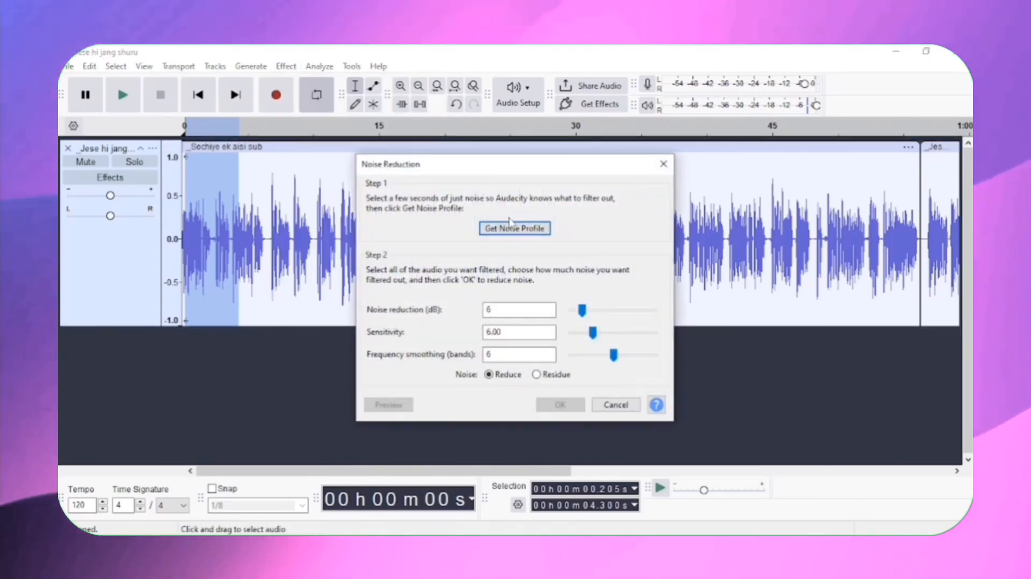
left_click(509, 227)
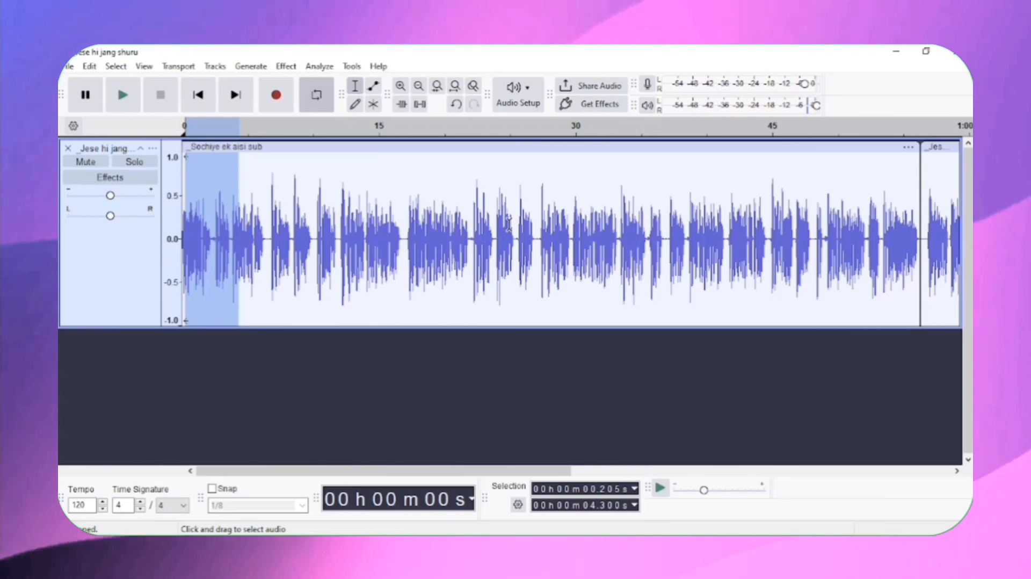
Select the entire narration track and apply Noise Reduction to it.
key("ctrl+a")
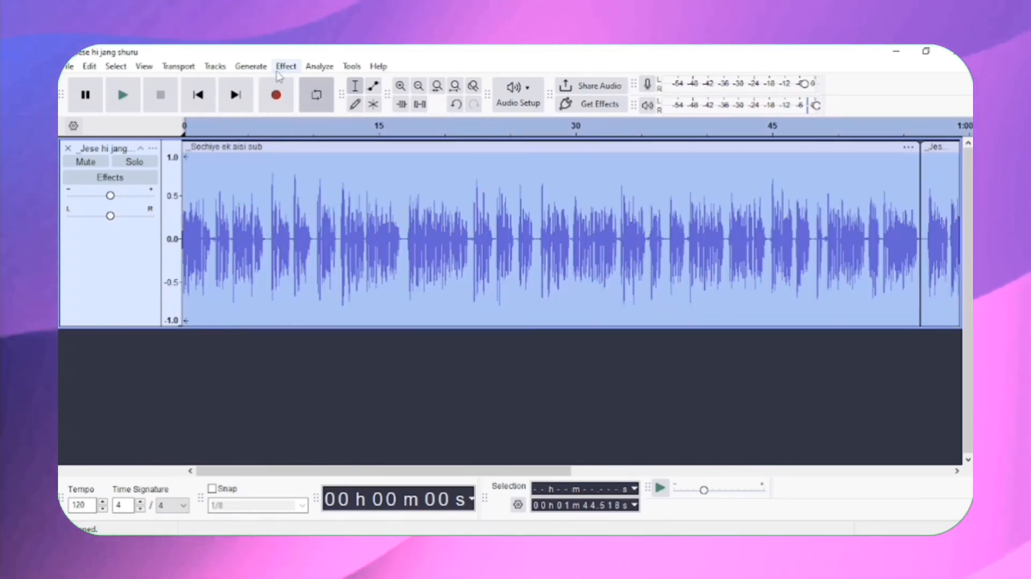
left_click(280, 68)
left_click(317, 136)
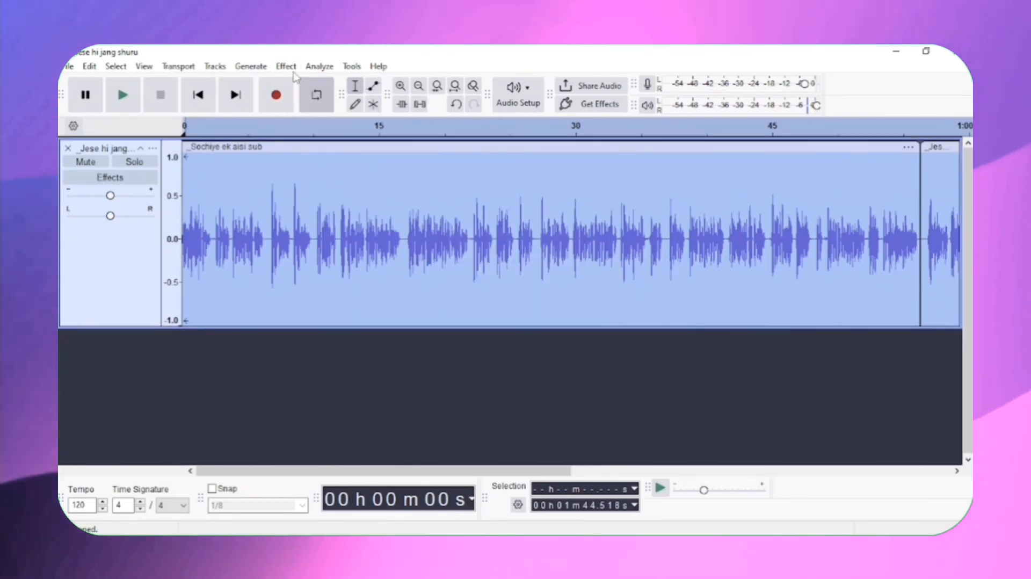
Apply the Compressor with threshold -18 dB, make-up gain 4 dB, knee width 5 dB, ratio 4, lookahead 10 ms, attack 15 ms and release 30 ms.
left_click(286, 67)
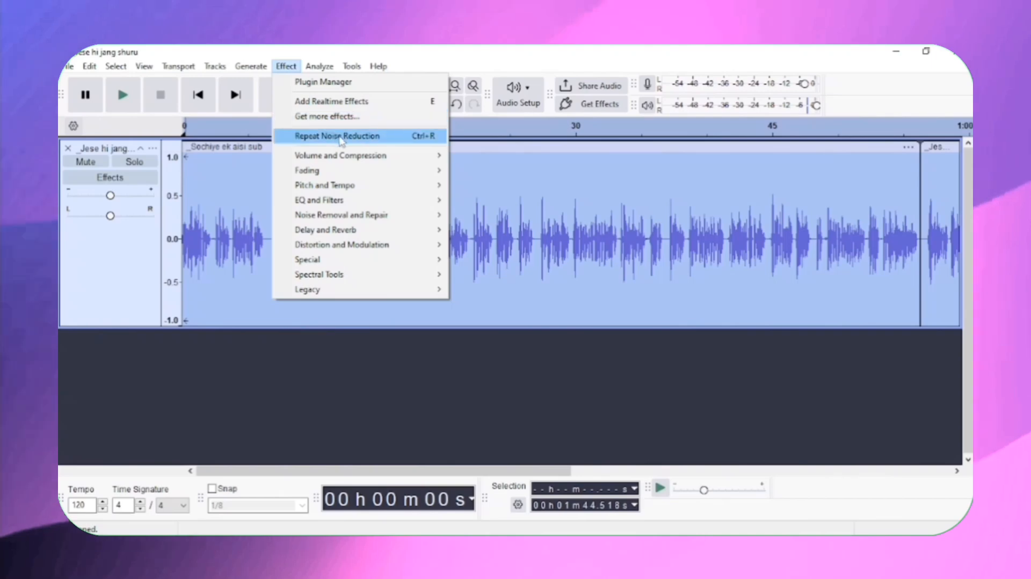
mouse_move(350, 159)
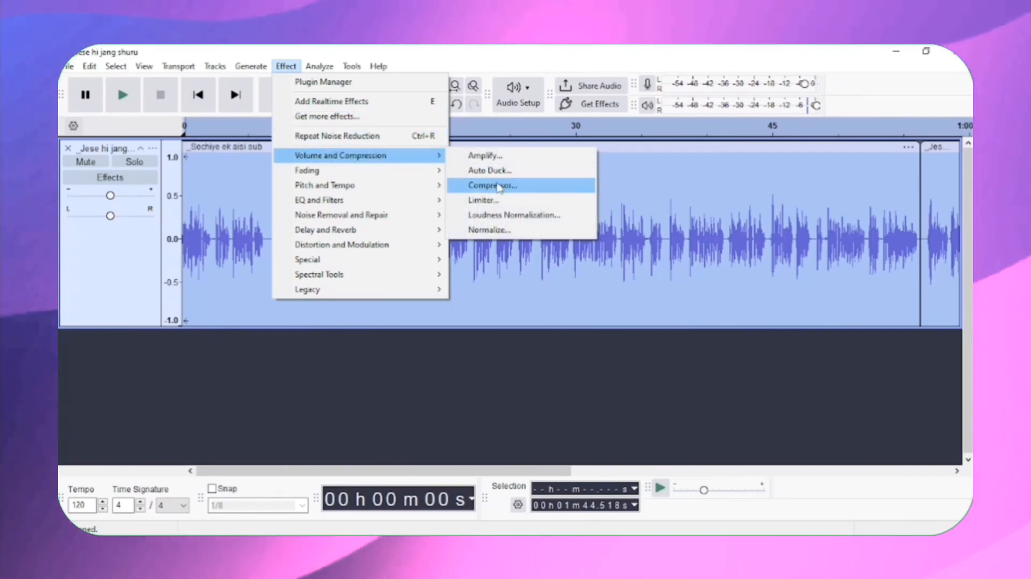
left_click(498, 186)
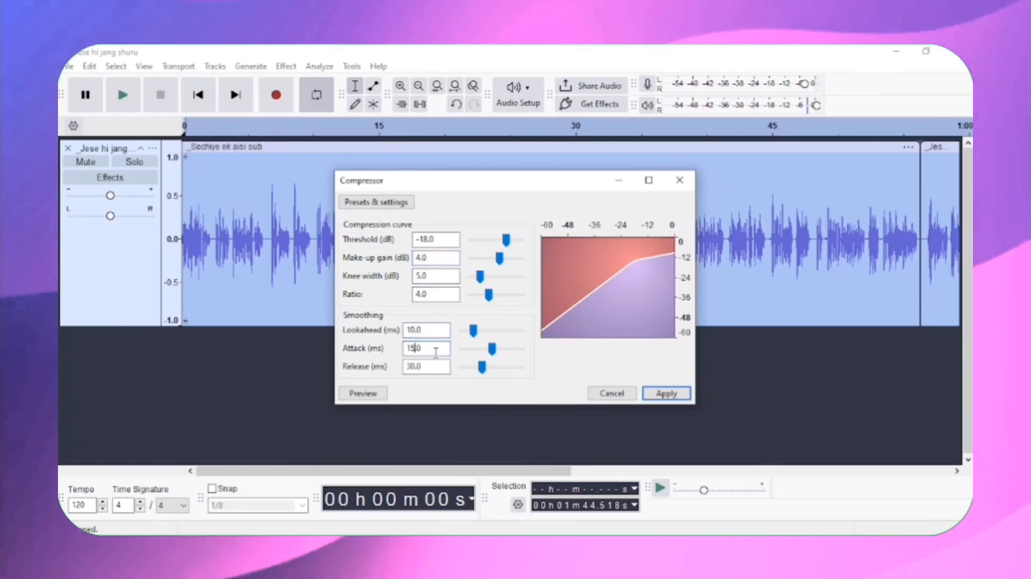
left_click(437, 368)
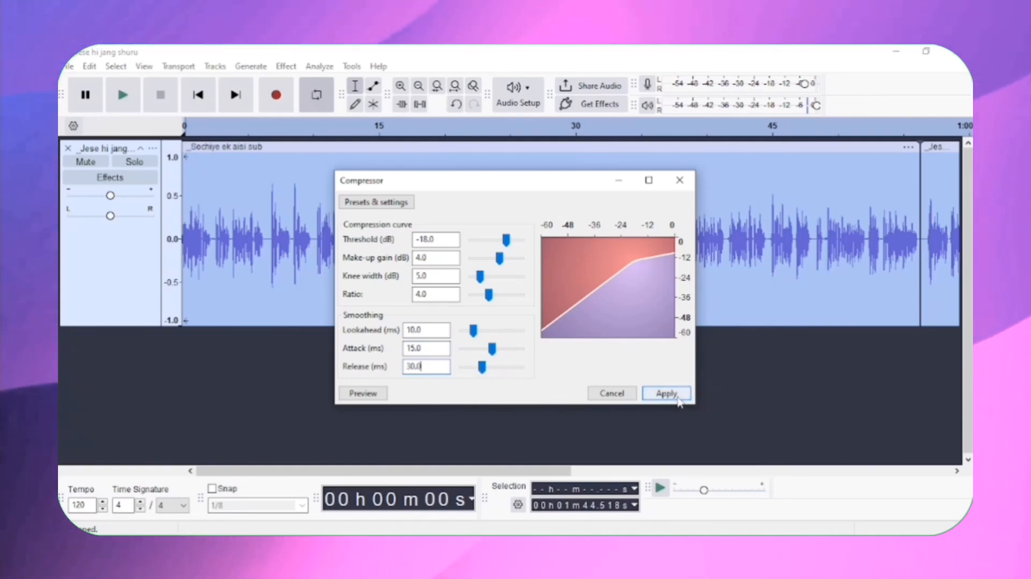
left_click(667, 395)
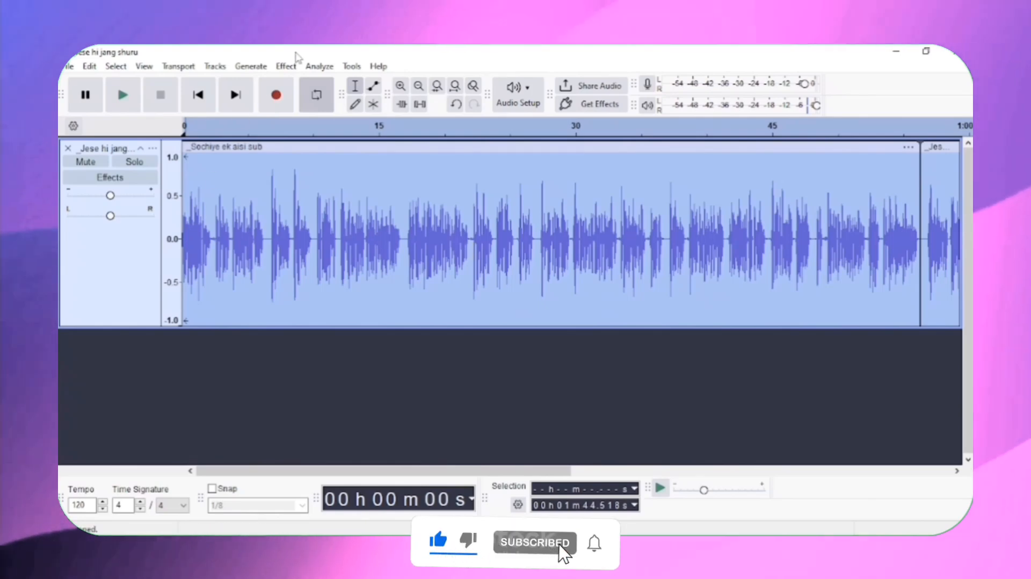
Apply Filter Curve EQ to the narration using the Bass Boost factory preset with the low-frequency boost lowered to about 6 dB.
left_click(285, 66)
mouse_move(385, 204)
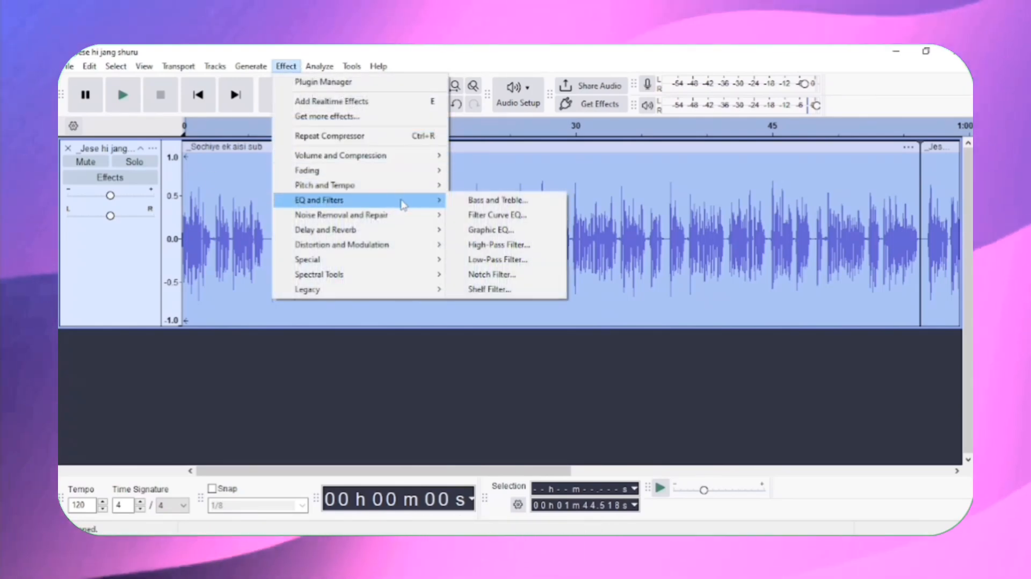
left_click(486, 217)
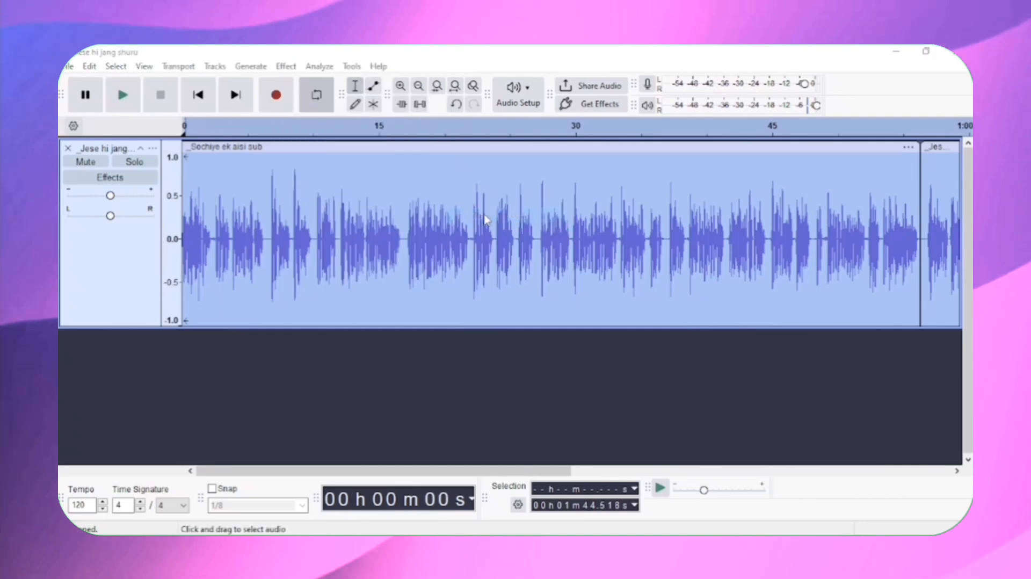
left_click(260, 147)
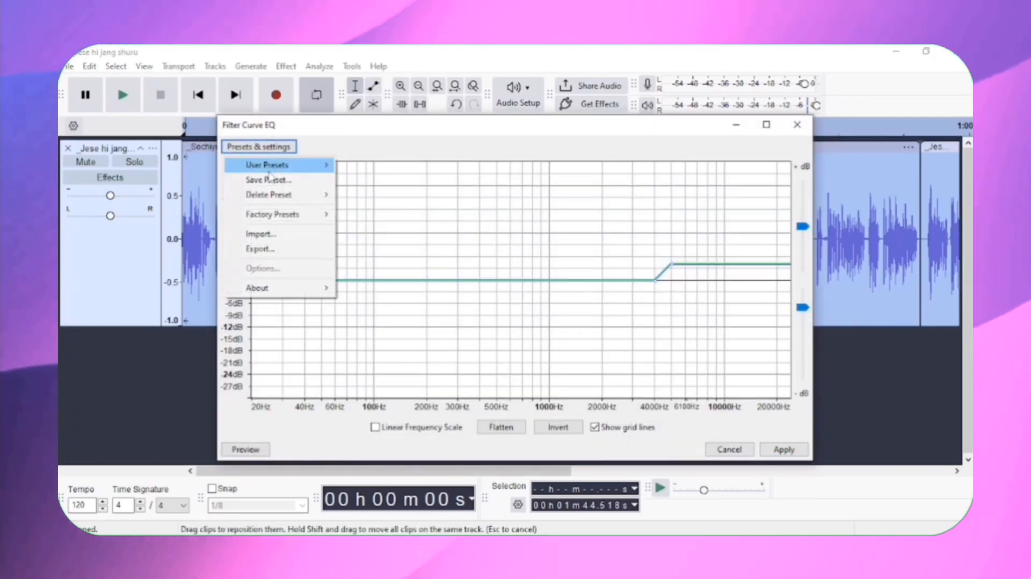
mouse_move(280, 202)
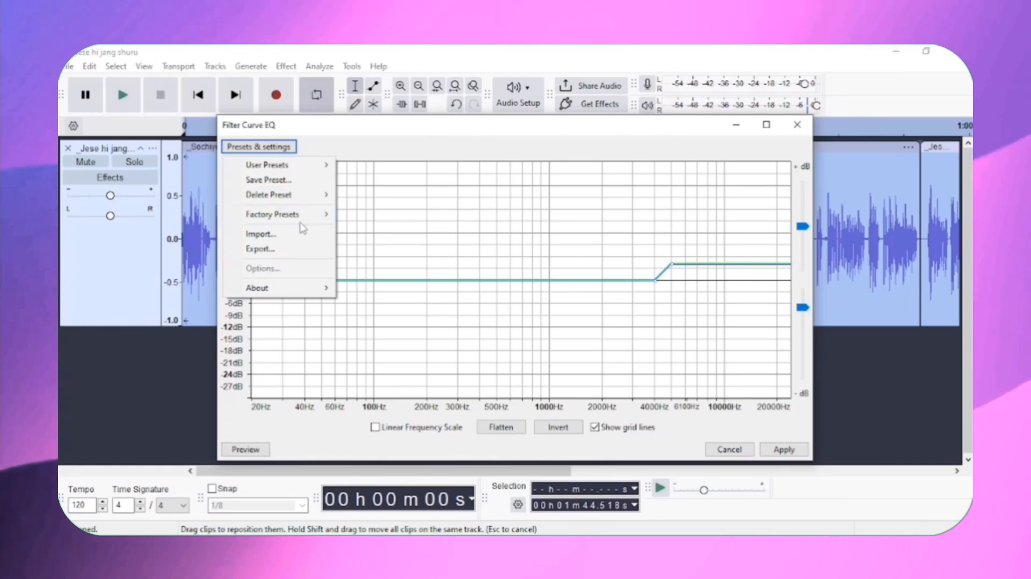
mouse_move(308, 224)
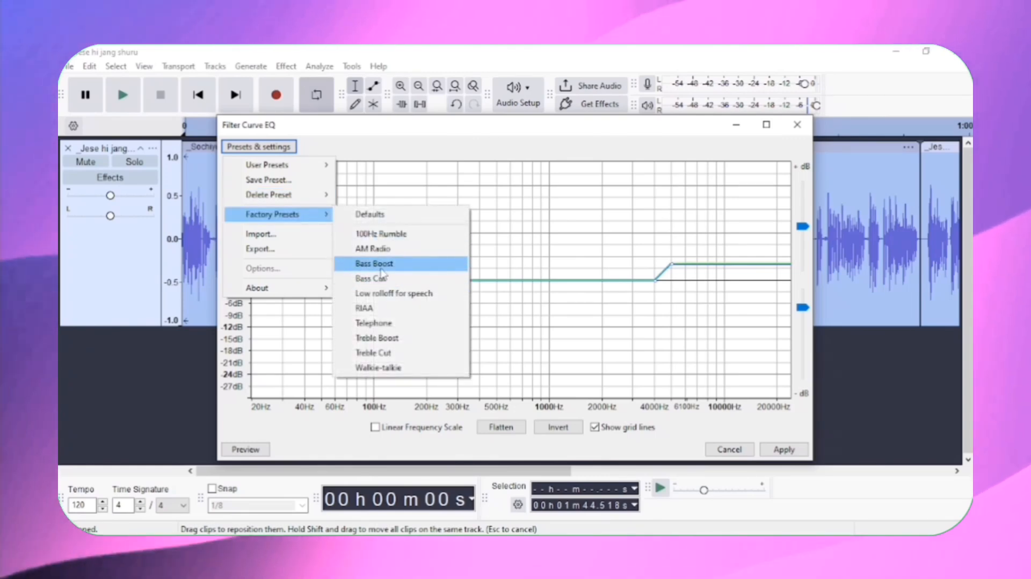
left_click(381, 269)
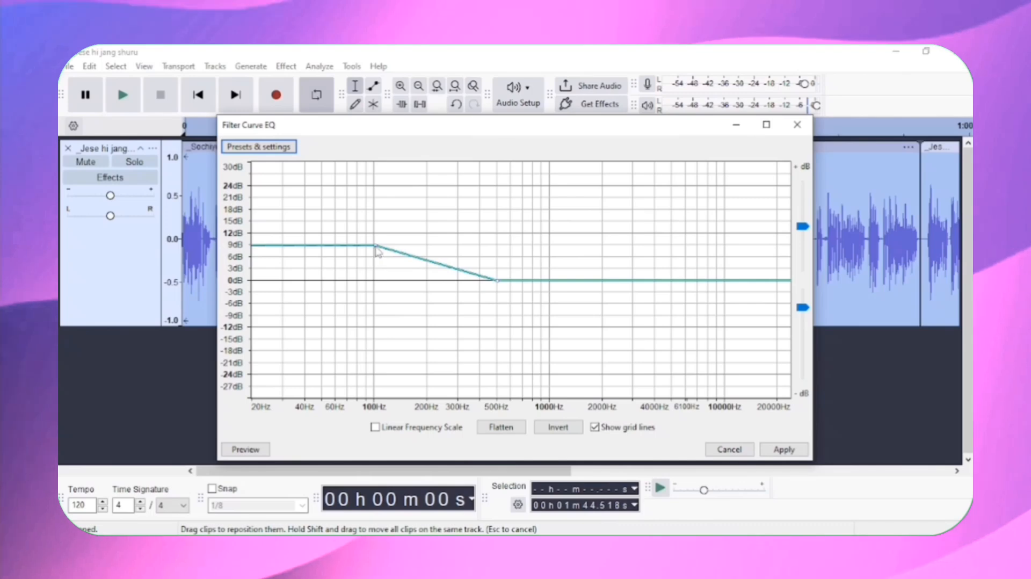
left_click_drag(374, 246, 373, 256)
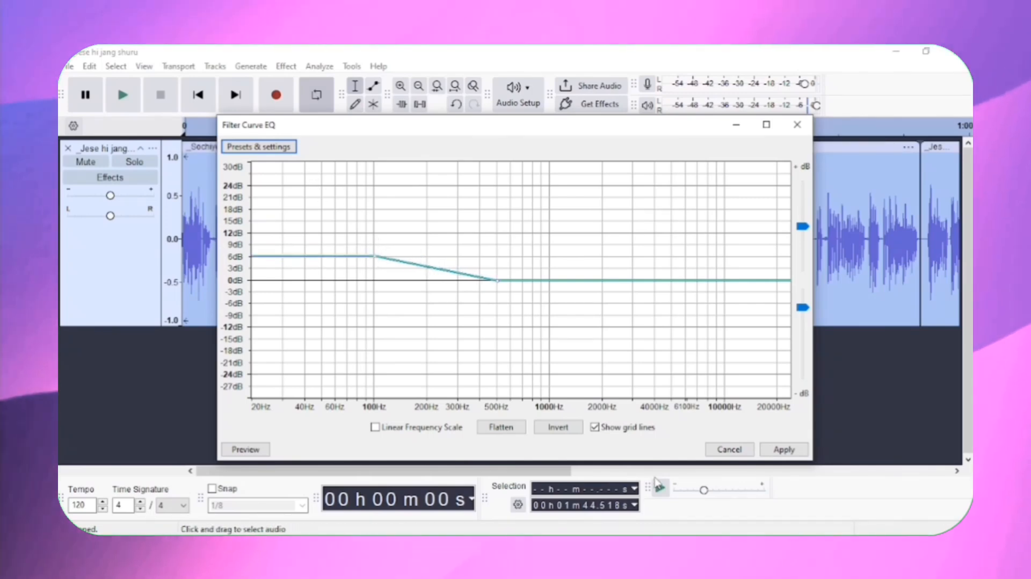
left_click(774, 453)
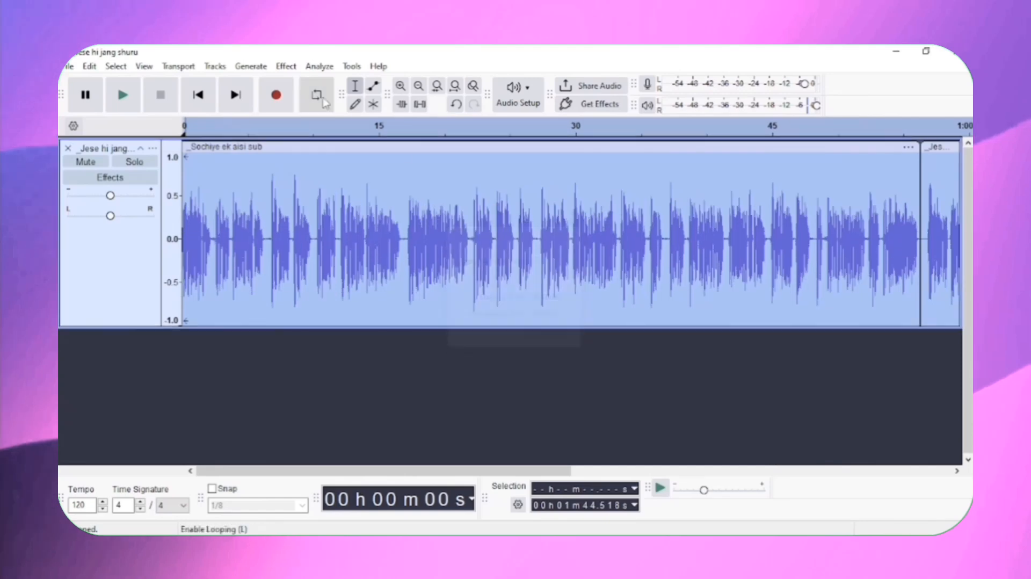
Apply Filter Curve EQ again with the Treble Boost factory preset, its high-frequency boost lowered to about 4.5 dB.
left_click(286, 66)
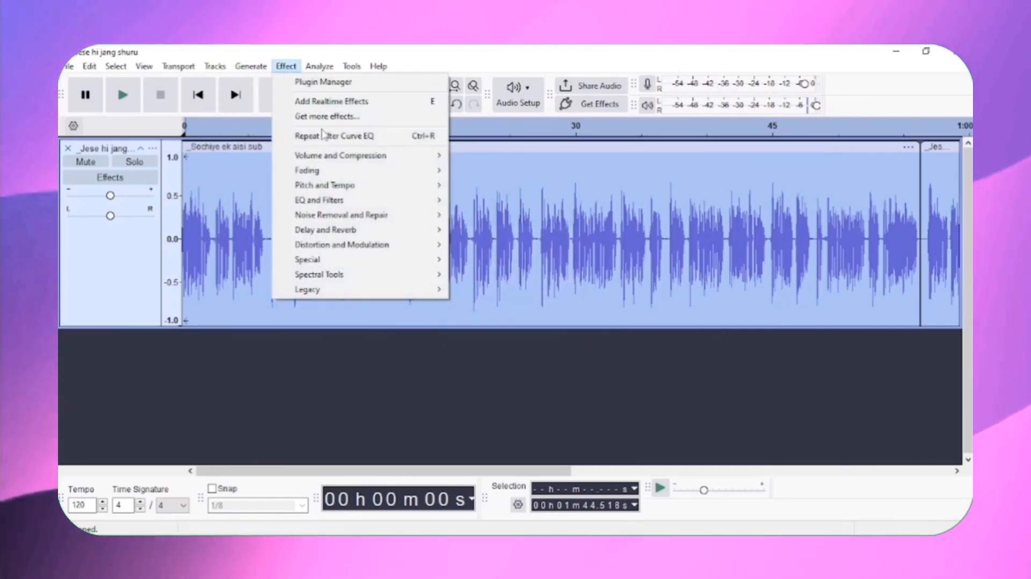
mouse_move(386, 202)
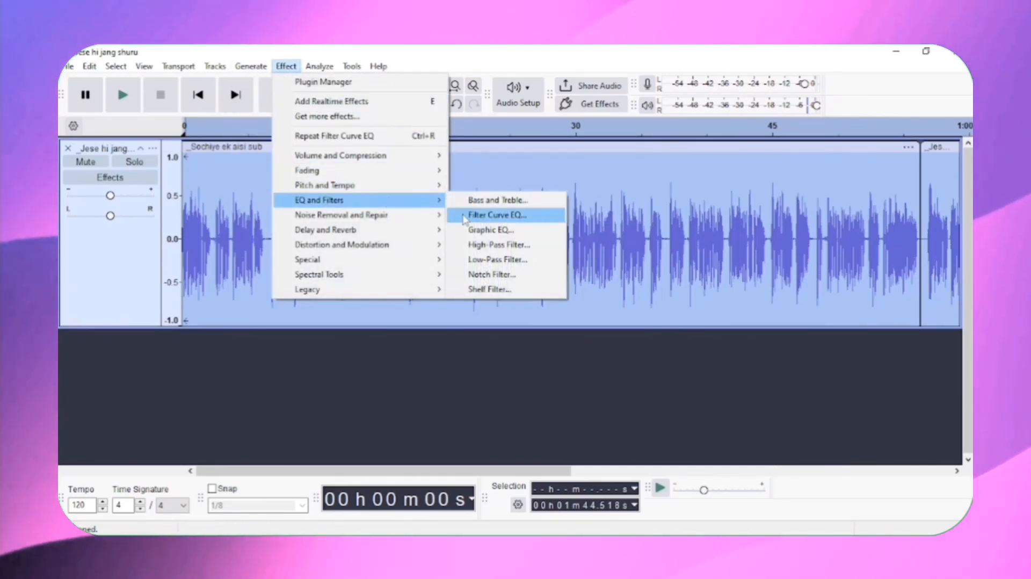
left_click(464, 219)
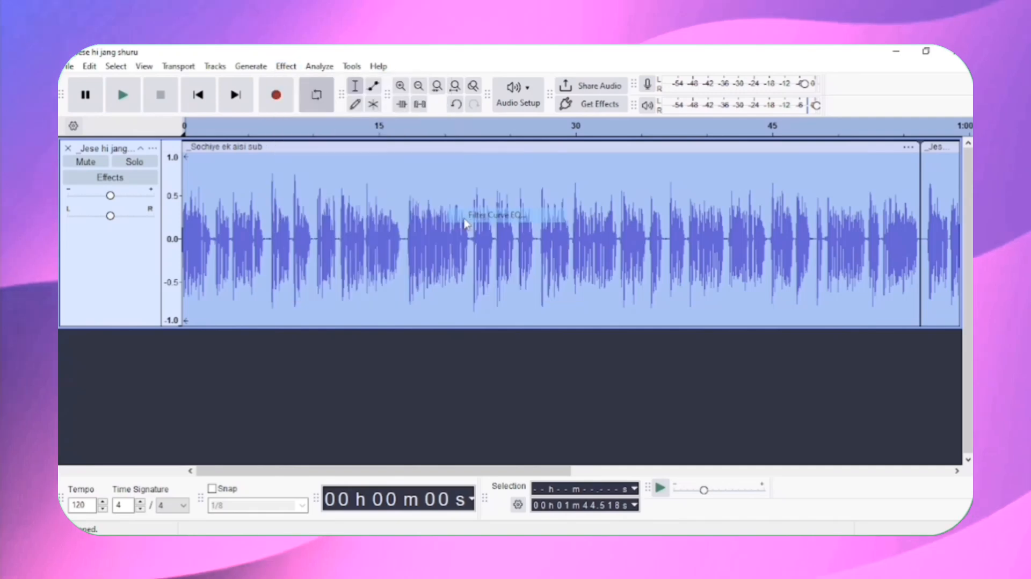
left_click(263, 146)
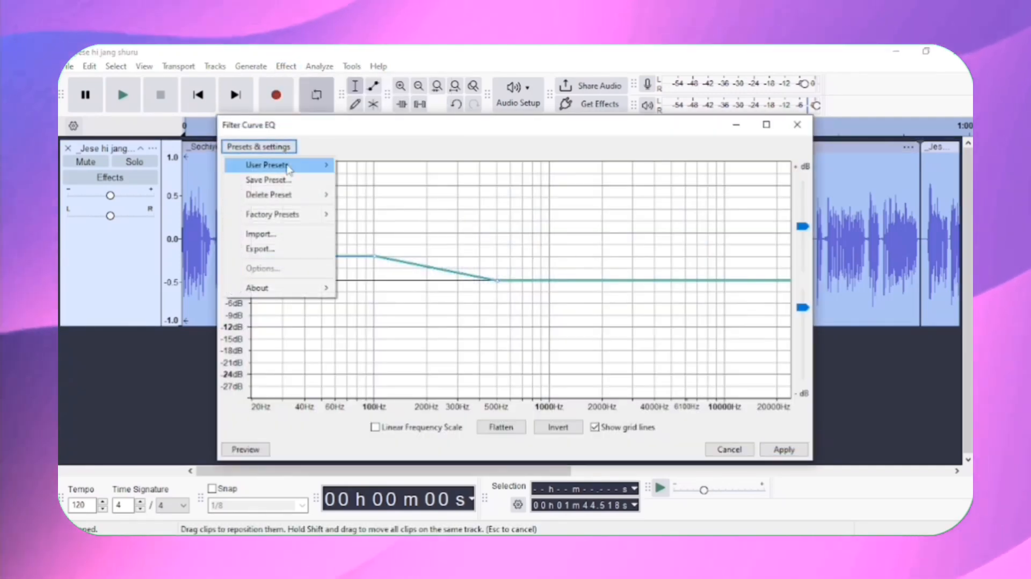
mouse_move(322, 213)
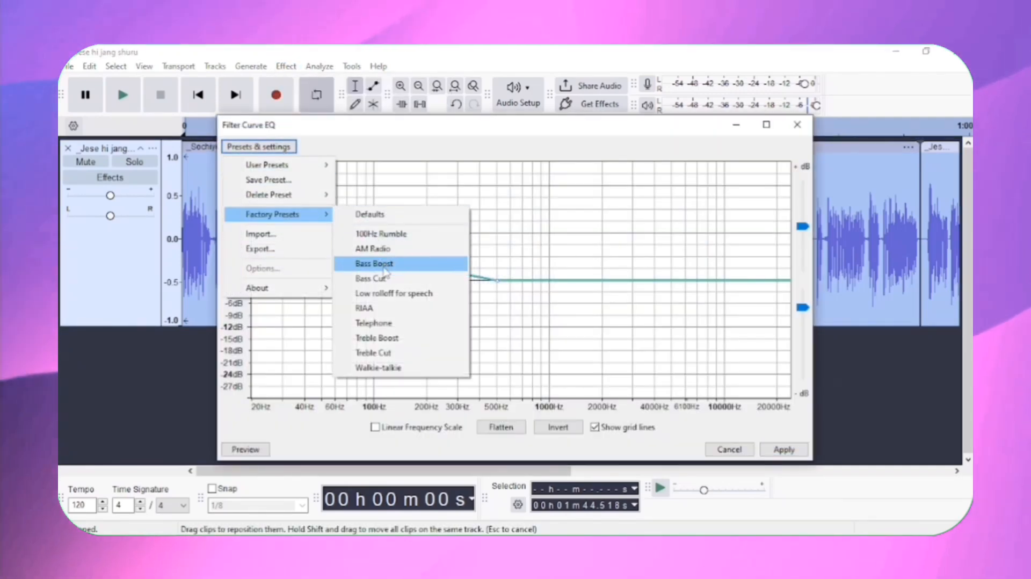
left_click(388, 344)
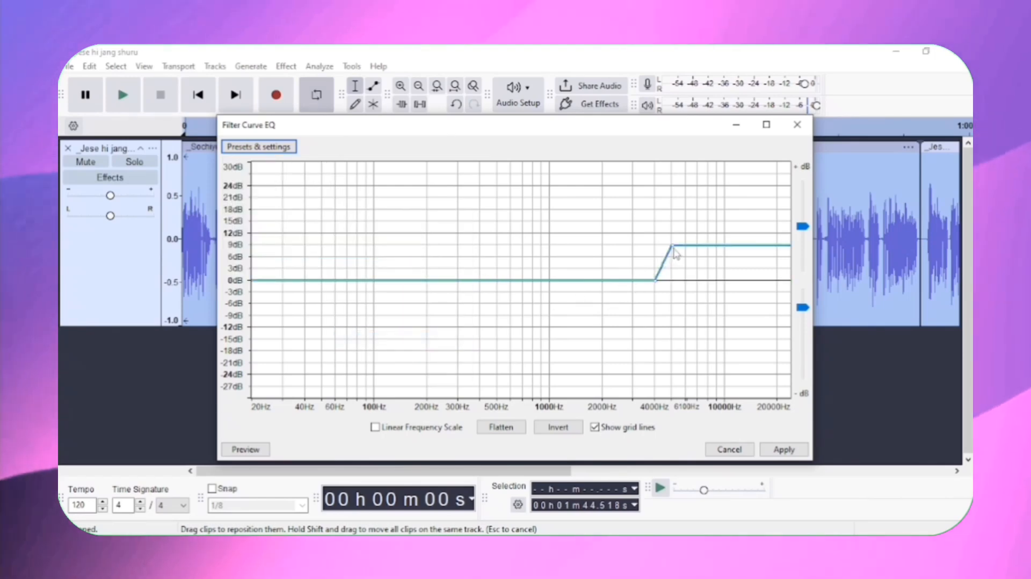
left_click_drag(672, 246, 667, 261)
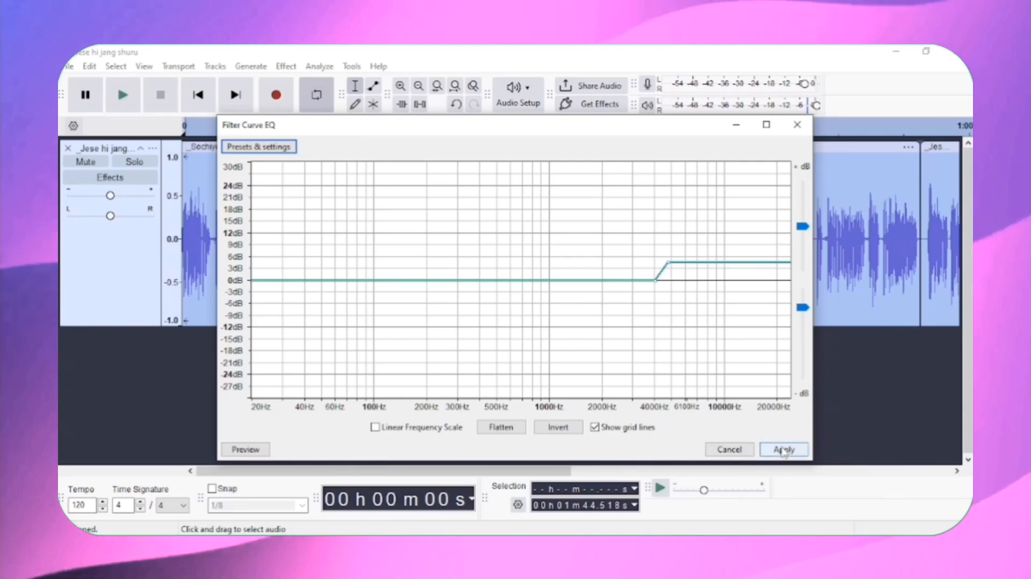
left_click(784, 450)
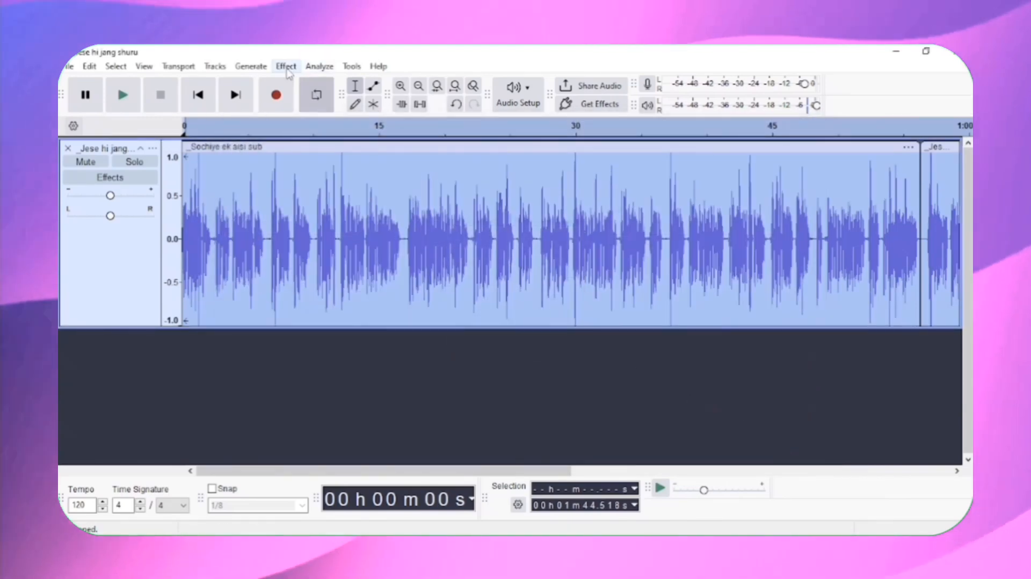
Apply Loudness Normalization to the narration with perceived loudness at -16 LUFS and mono treated as dual-mono.
left_click(285, 67)
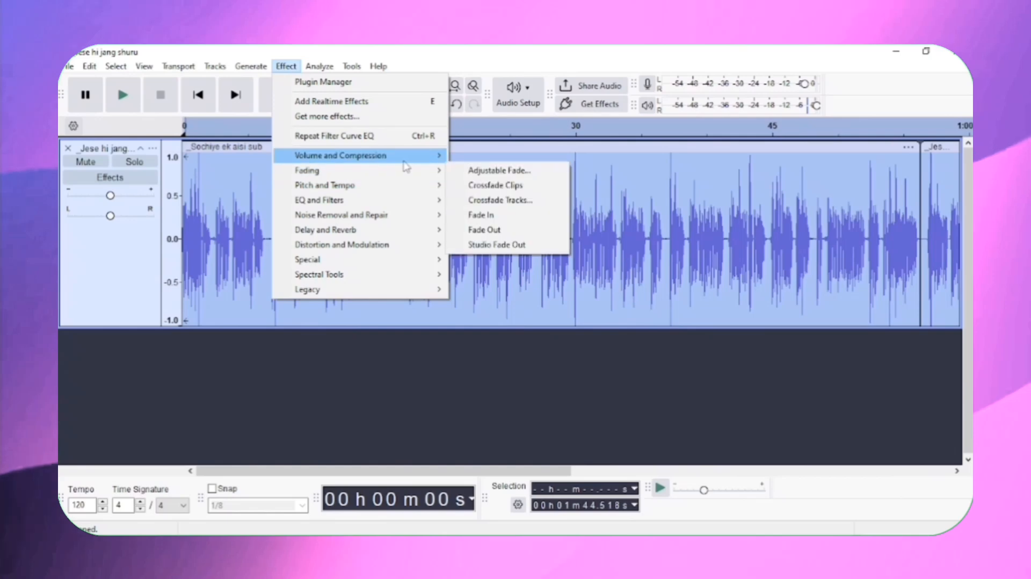
mouse_move(408, 156)
left_click(499, 215)
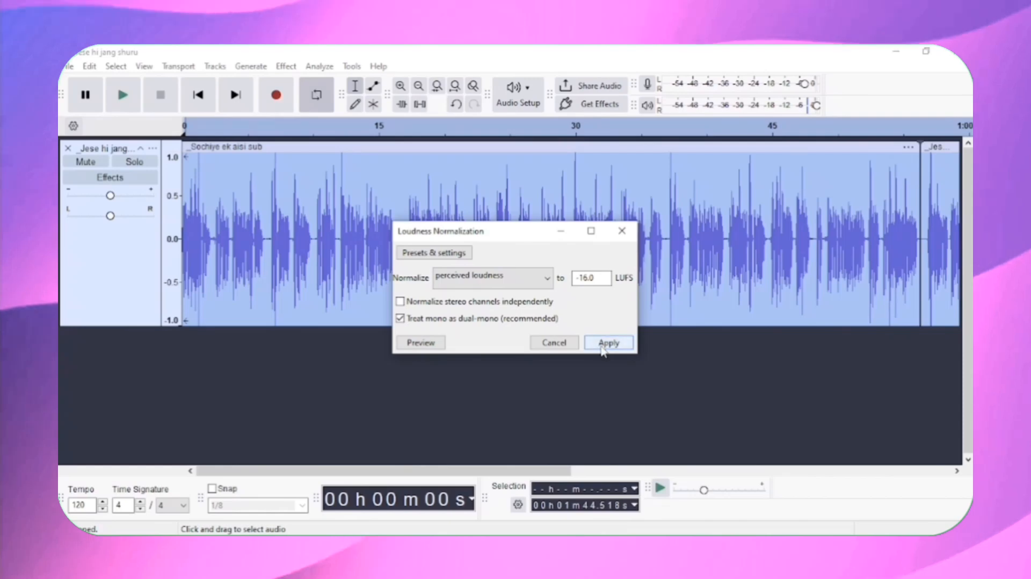
left_click(597, 342)
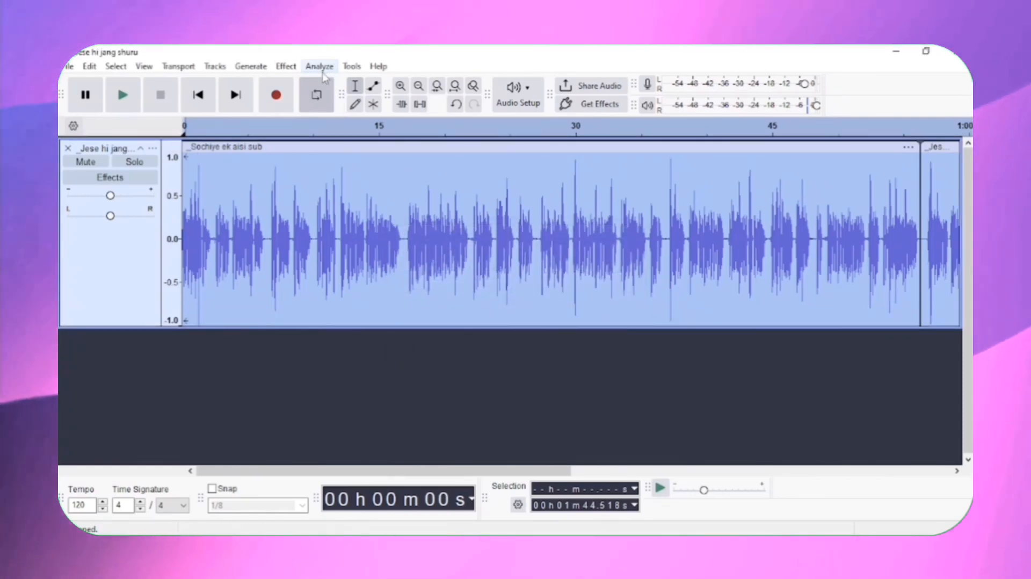
Apply the Limiter with threshold -1 dB, make-up target -1 dB, knee width 2 dB, lookahead 1 ms and release 20 ms.
left_click(322, 69)
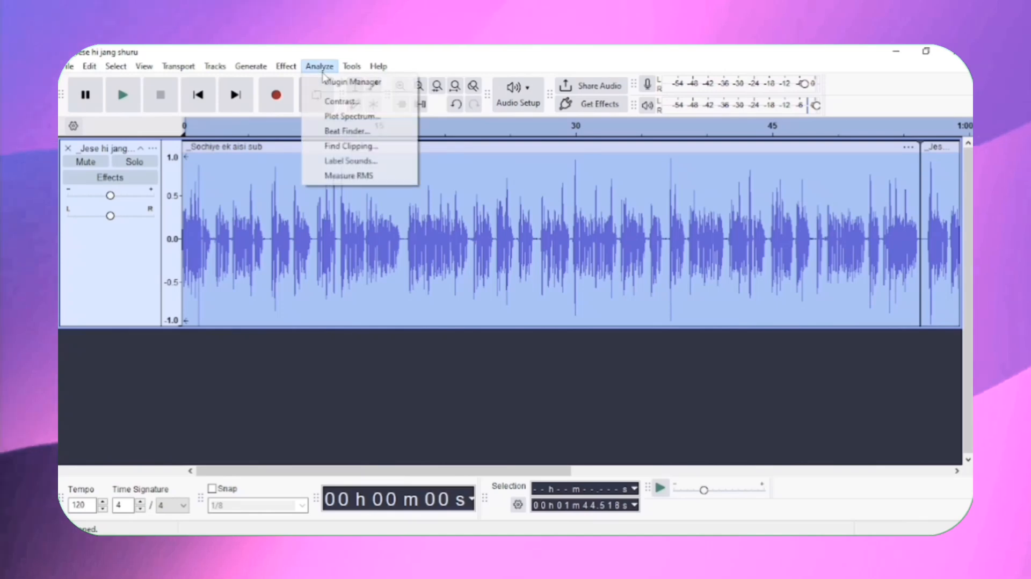
mouse_move(297, 70)
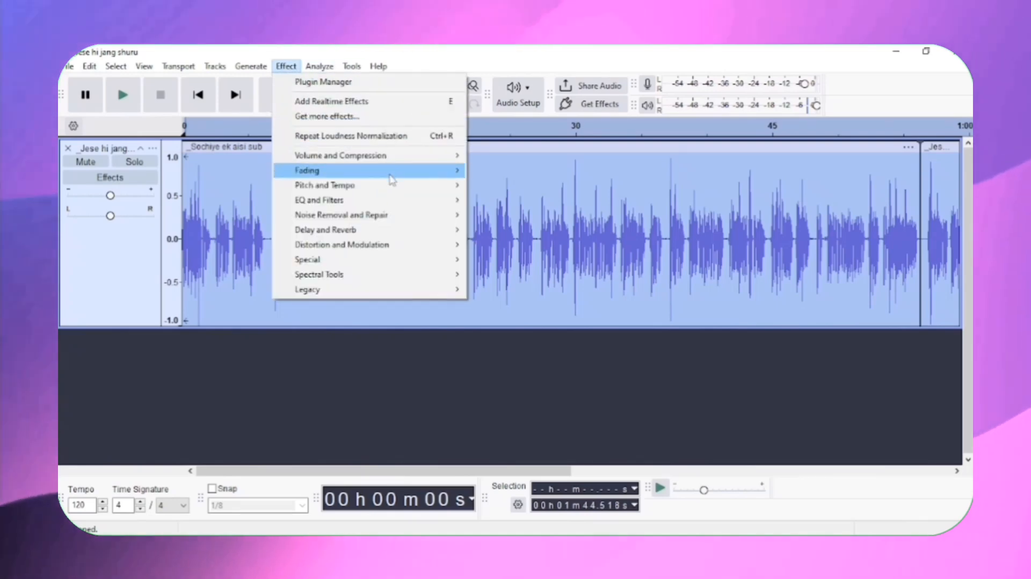
mouse_move(422, 157)
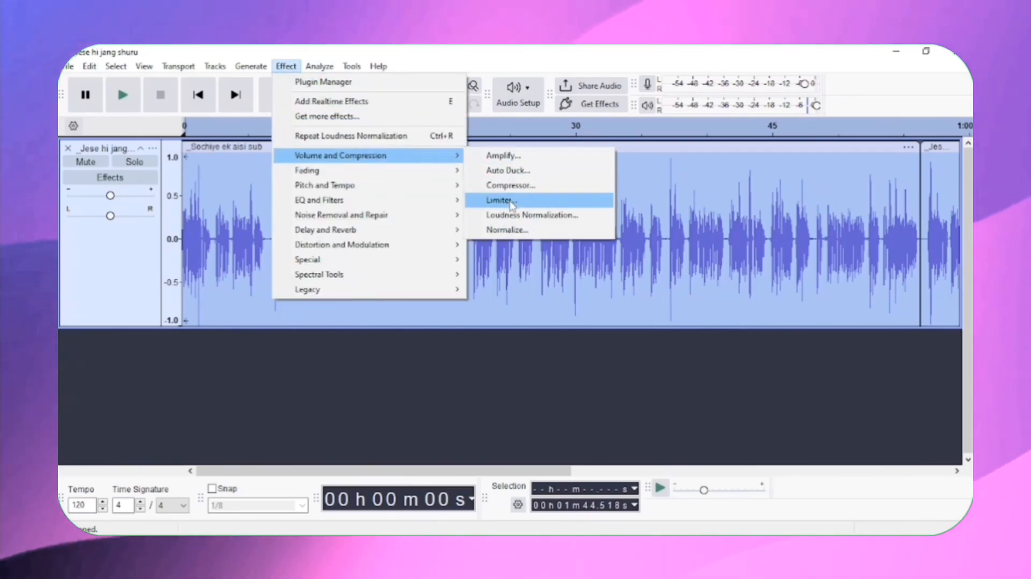
left_click(511, 204)
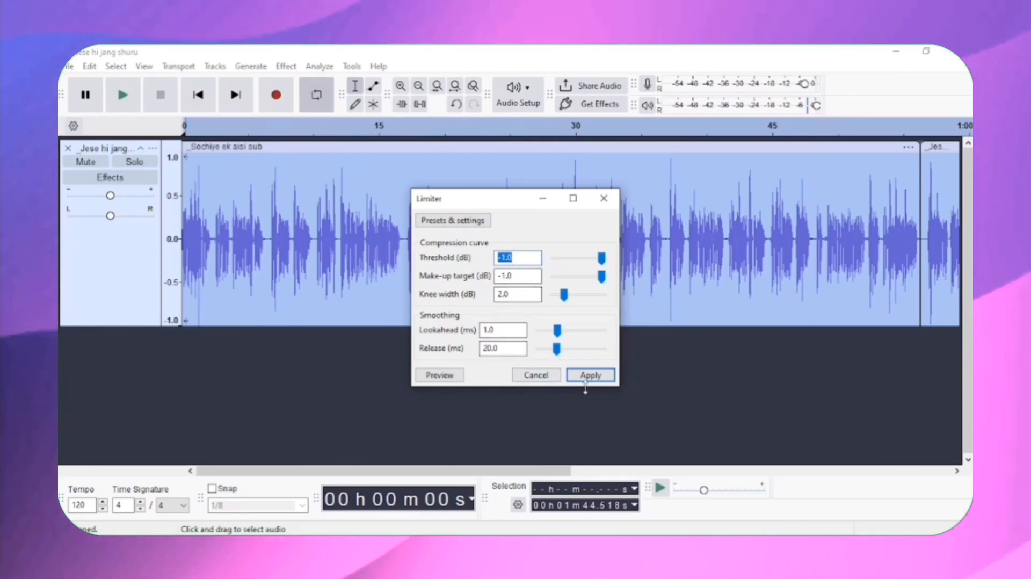
left_click(591, 375)
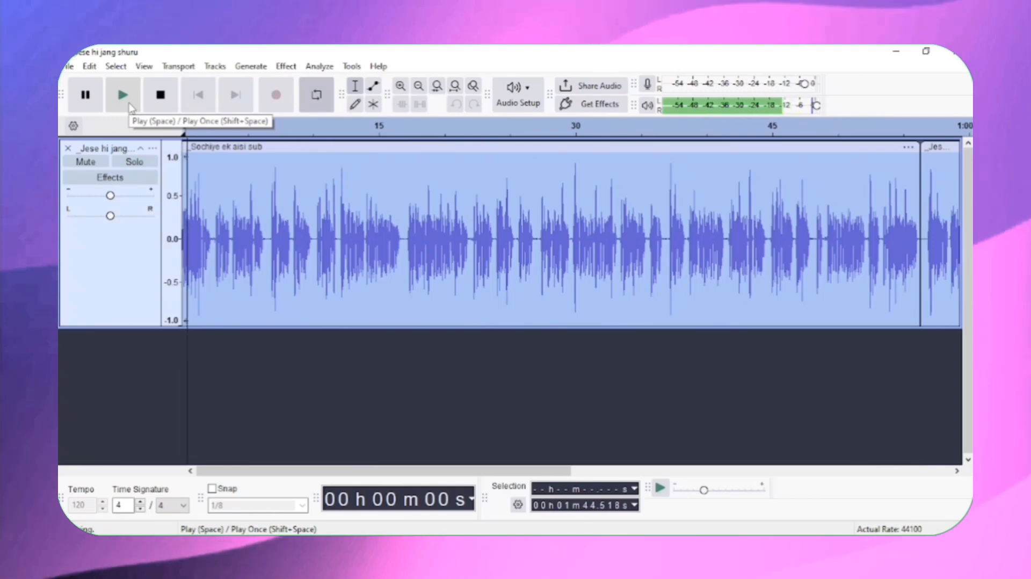
Export the entire project to the computer as a mono MP3 at 48000 Hz with Standard, 170-210 kbps quality.
key("ctrl+shift+e")
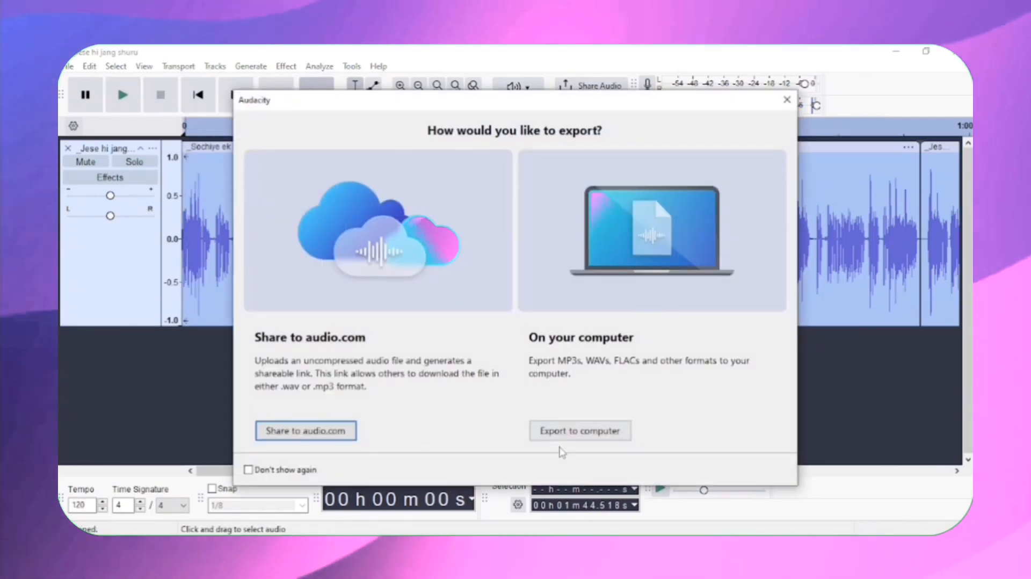
left_click(582, 432)
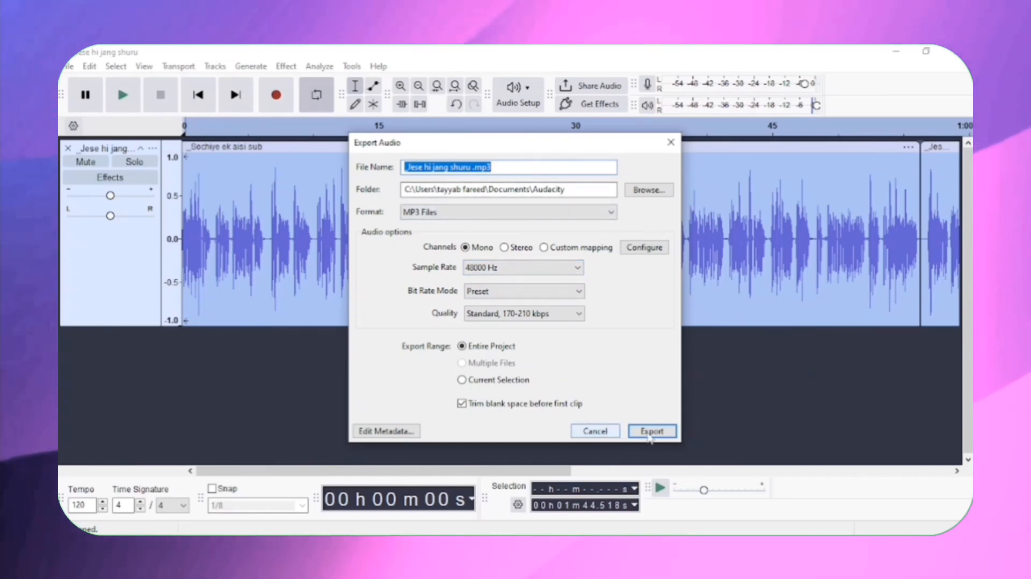
left_click(651, 432)
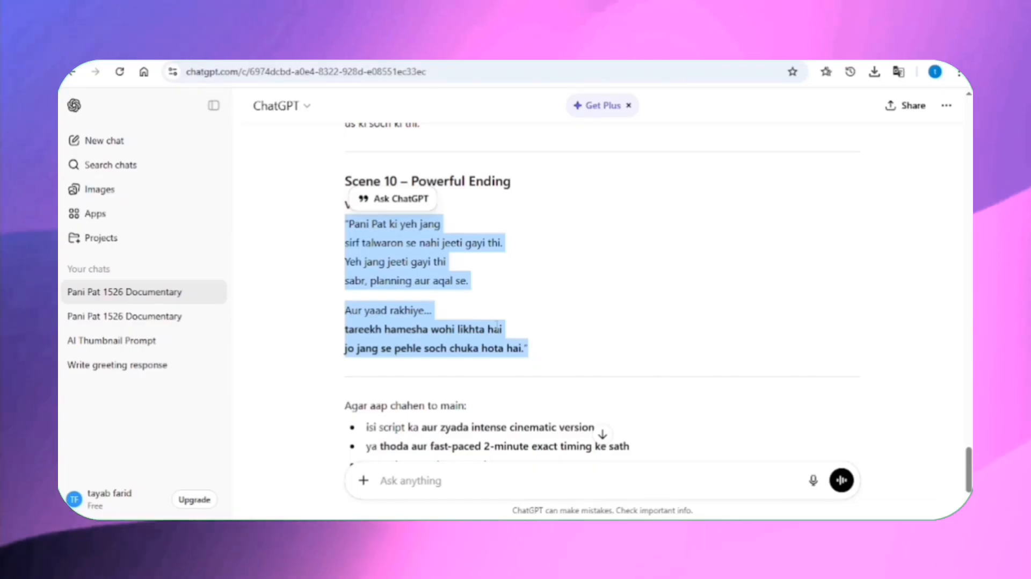
In the ChatGPT Pani Pat 1526 Documentary chat, paste and send the prompt requesting separate detailed cinematic visual prompts in one consistent style for each script line.
scroll(642, 325, "down", 3)
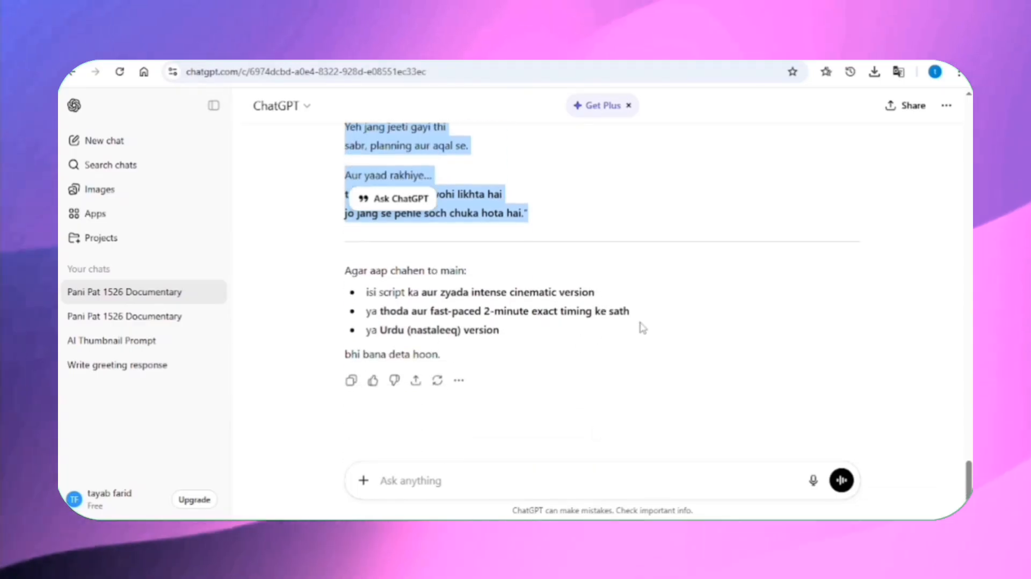
left_click(705, 337)
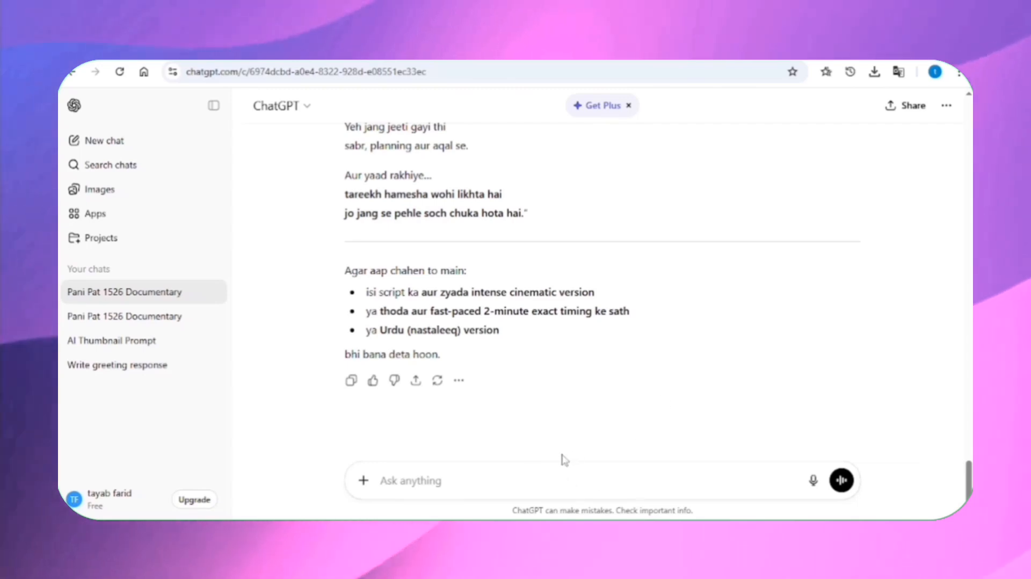
scroll(397, 492, "down", 1)
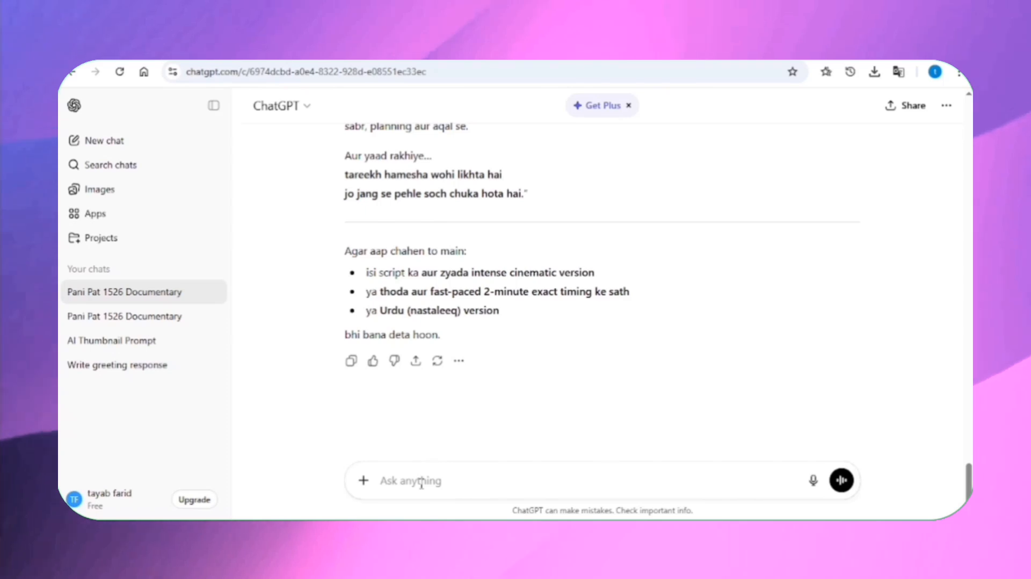
right_click(422, 485)
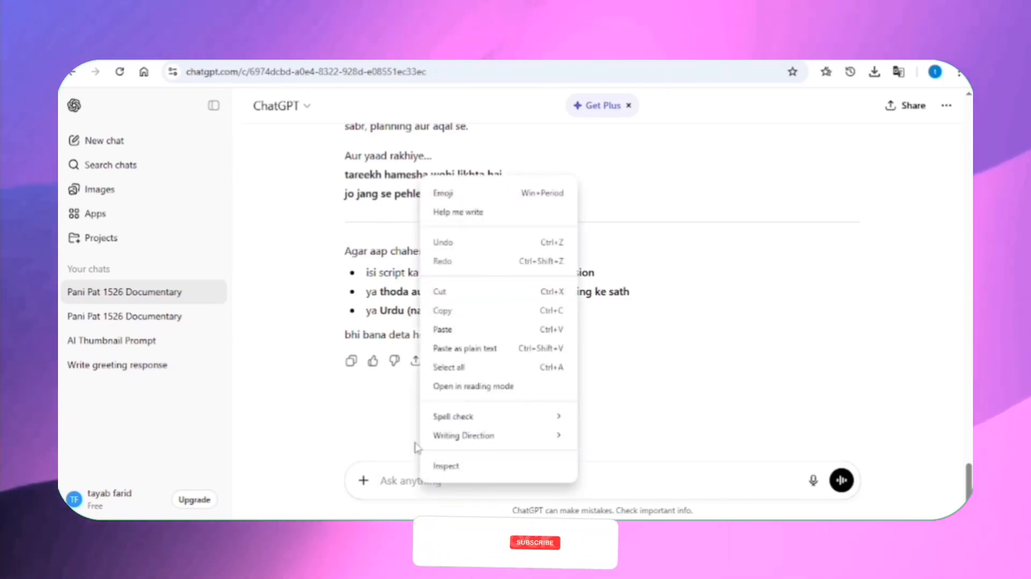
left_click(460, 330)
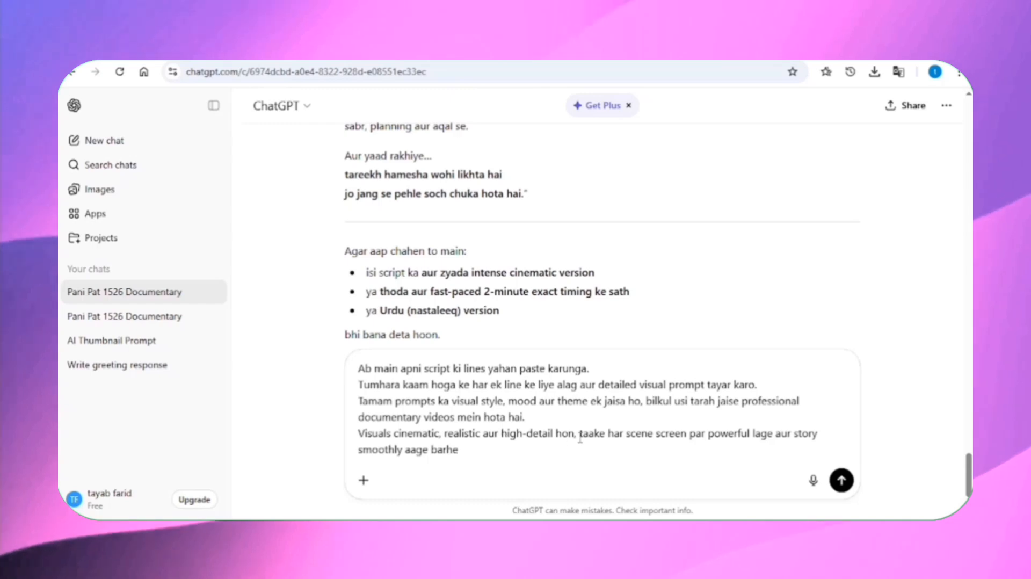
left_click(842, 481)
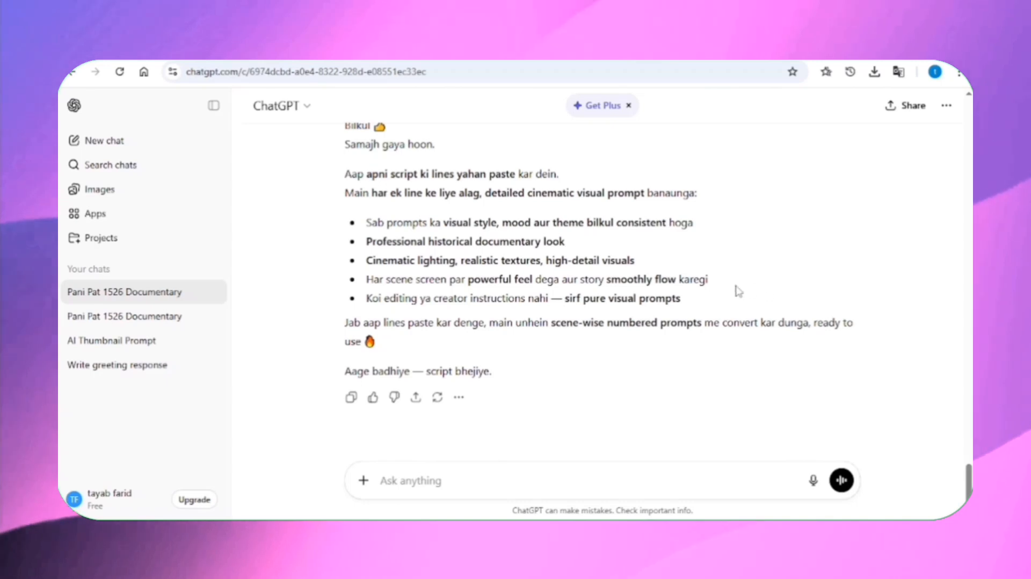
Copy the opening Scene 1 – Hook voice-over lines, from "Sochiye... ek aisi subah" through "jahan khamoshi bhi saans roak kar khari ho".
scroll(604, 220, "up", 20)
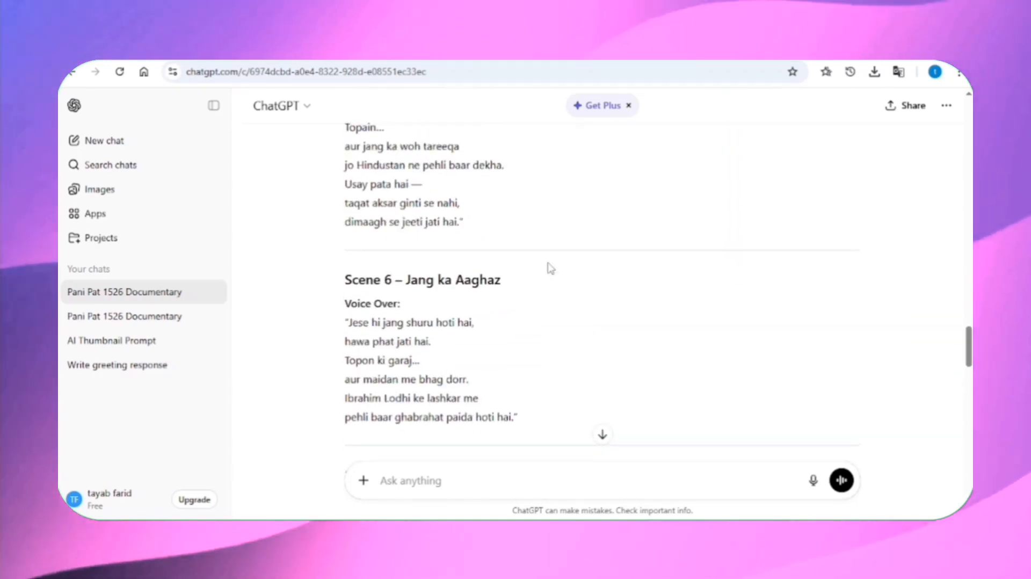
scroll(551, 267, "up", 10)
scroll(551, 268, "down", 2)
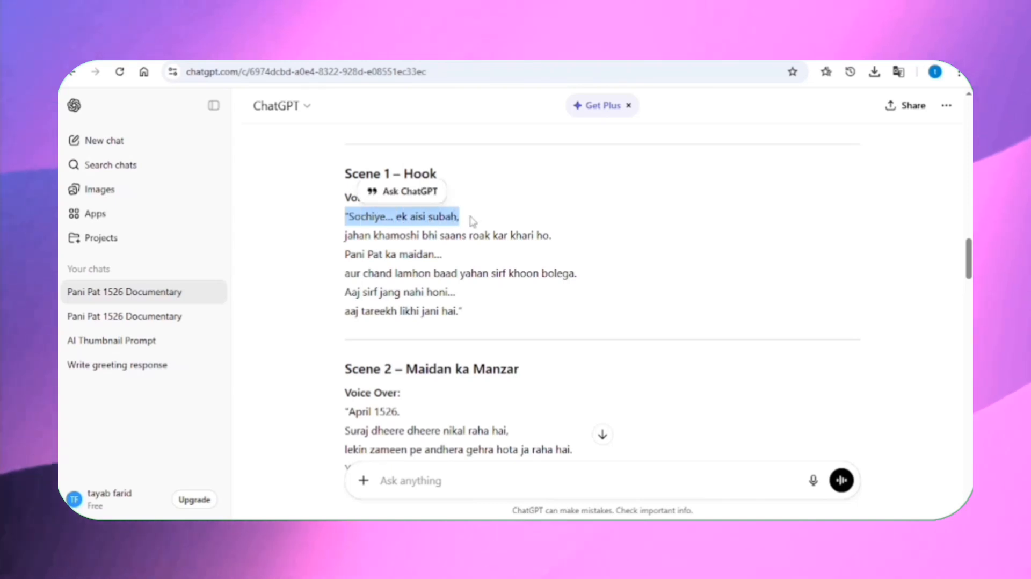
left_click_drag(455, 229, 520, 240)
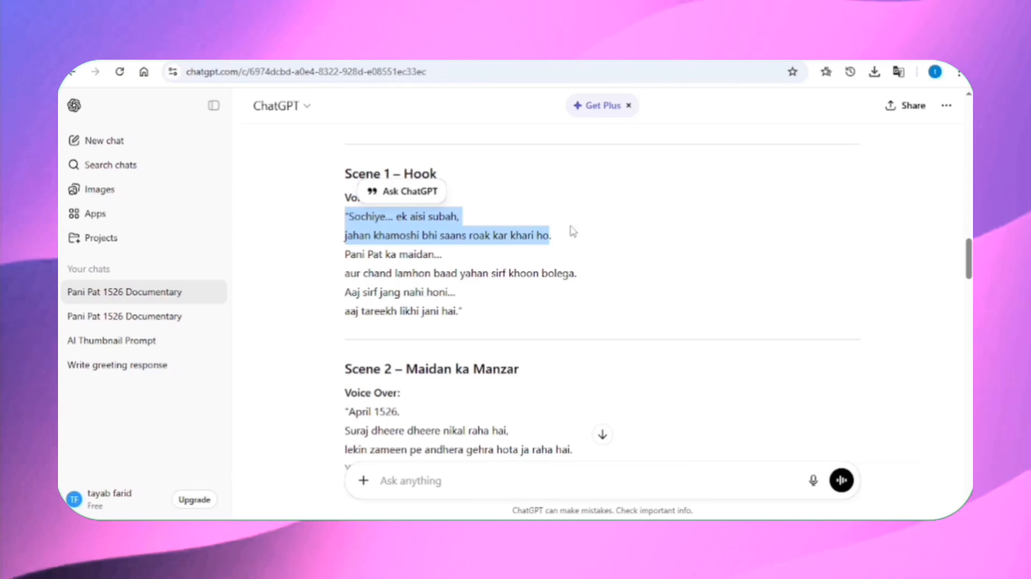
right_click(429, 232)
left_click(441, 238)
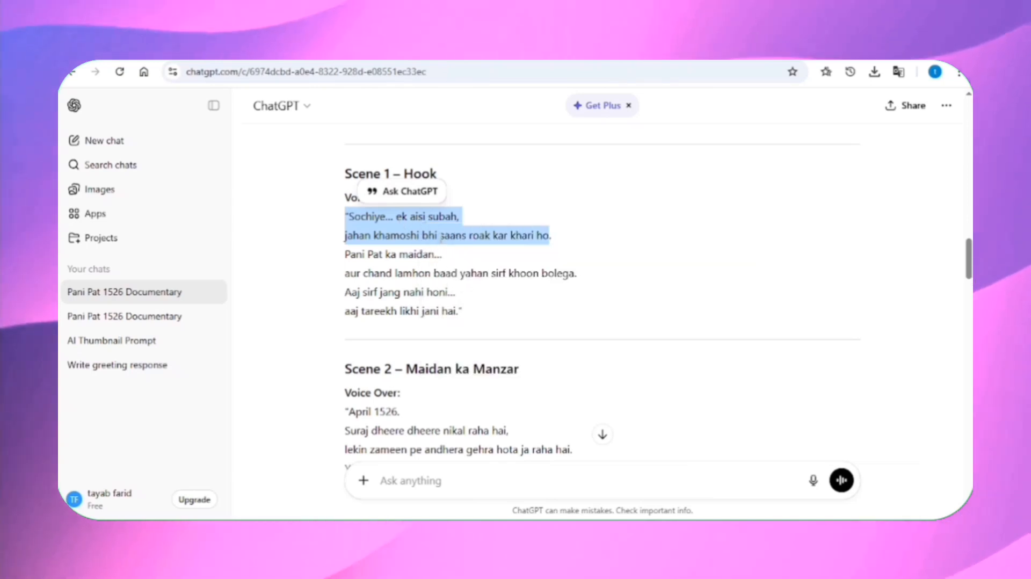
Paste the copied opening lines into the chat message and send them to get their visual prompt.
left_click(440, 480)
right_click(441, 480)
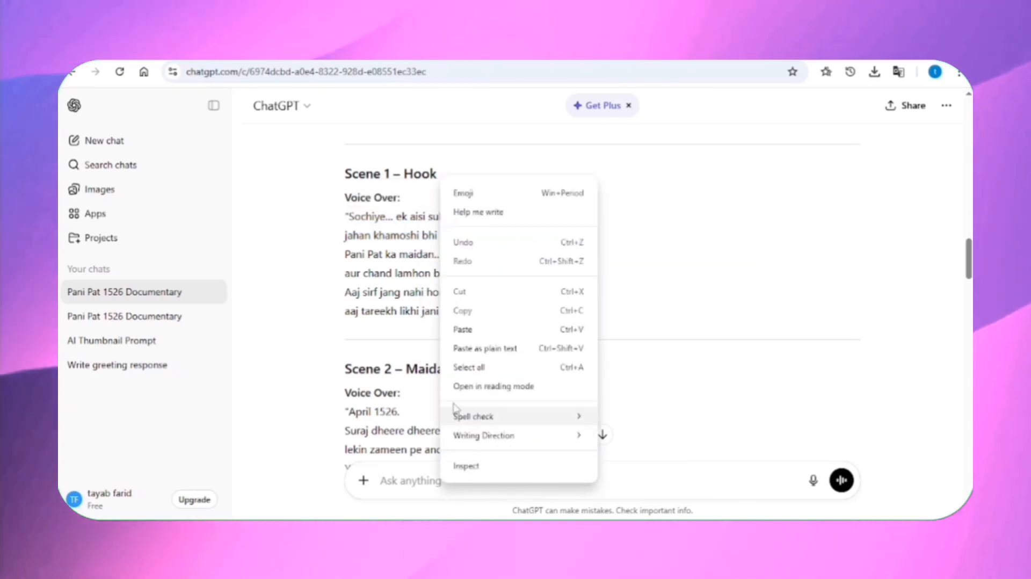
left_click(463, 329)
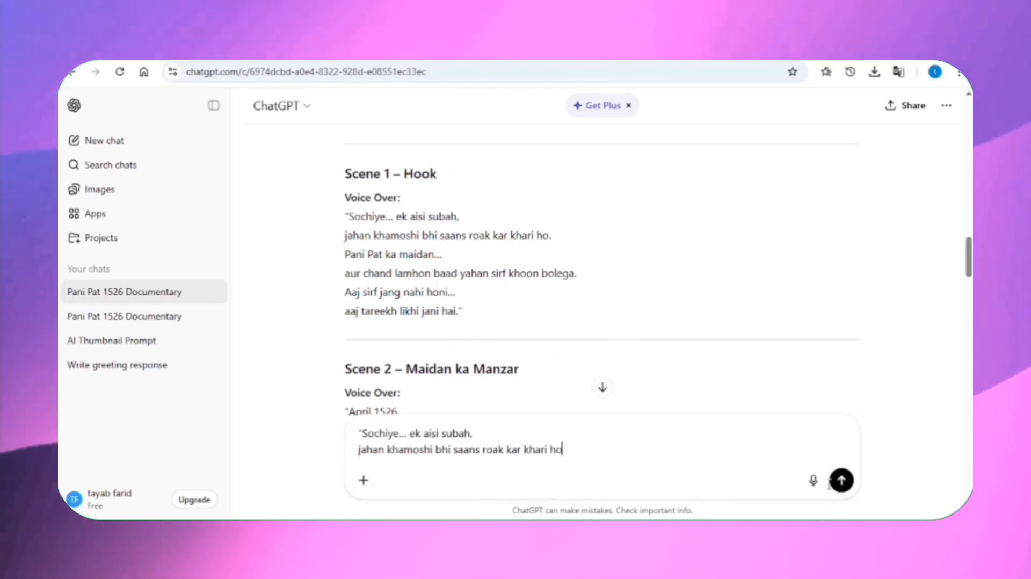
left_click(840, 481)
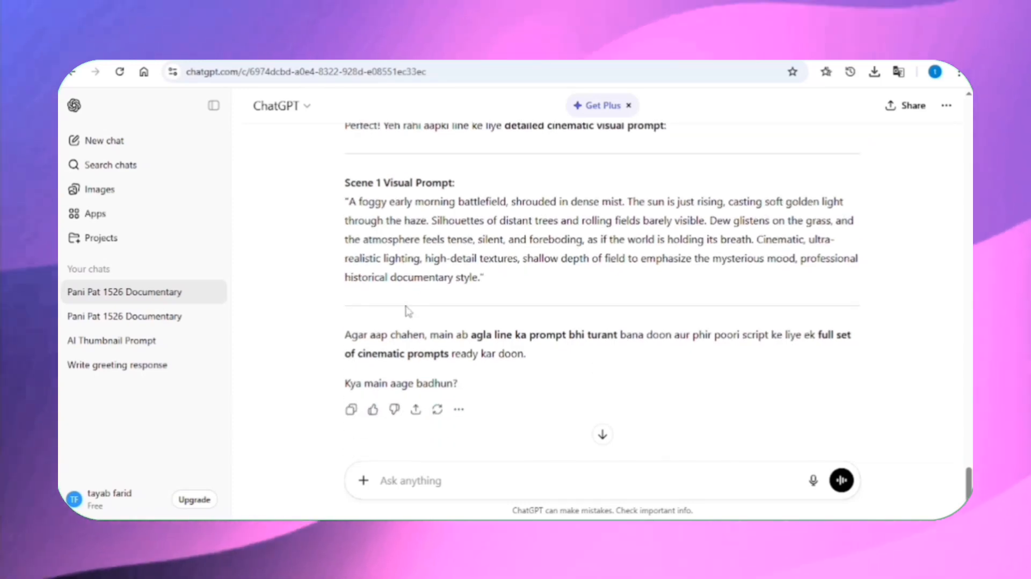
Copy the line "Pani Pat ka maidan..." from the Scene 1 – Hook voice-over in the script.
scroll(409, 304, "up", 3)
scroll(408, 304, "up", 20)
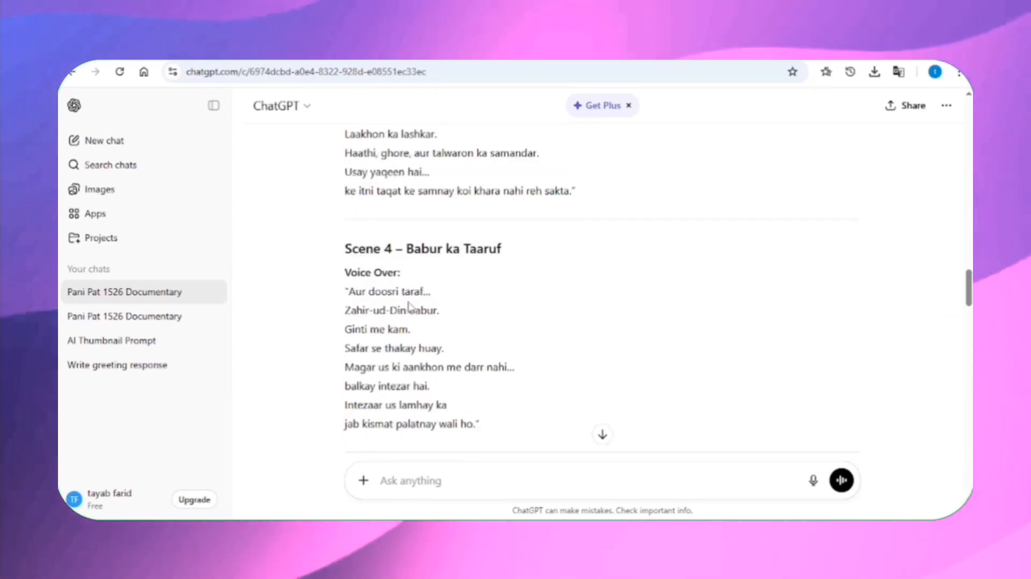
scroll(410, 306, "up", 1)
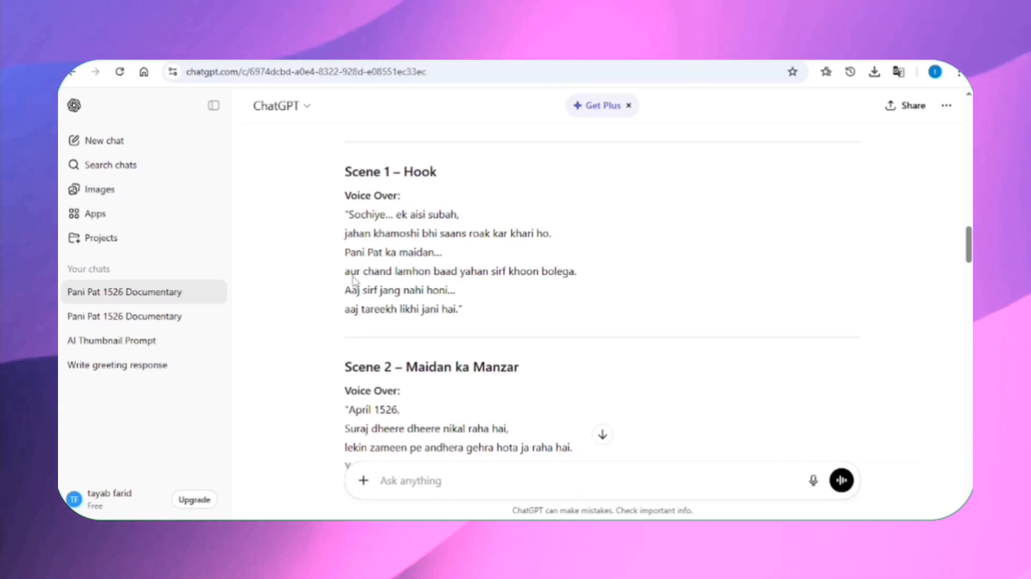
left_click_drag(344, 252, 442, 252)
right_click(410, 256)
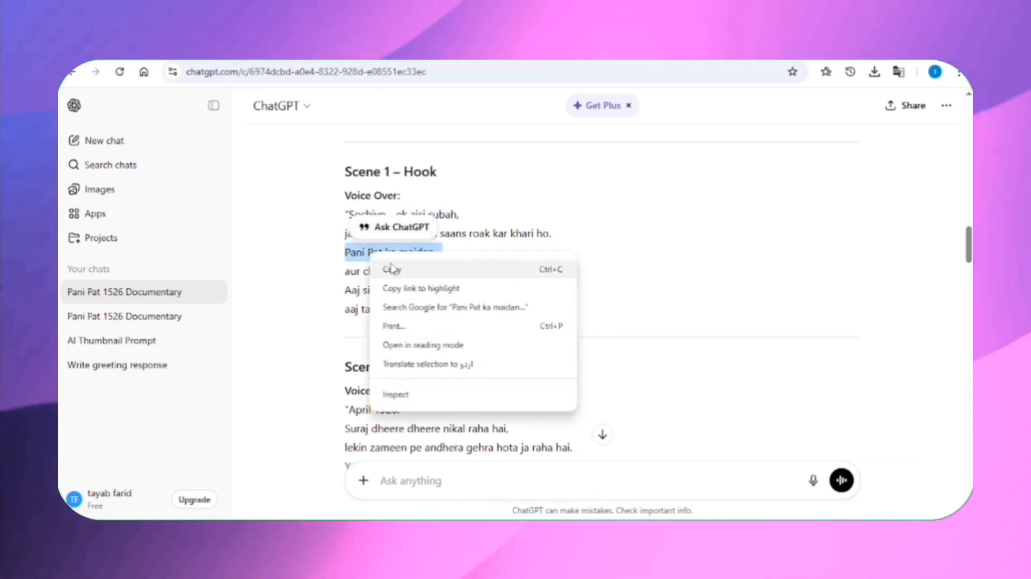
left_click(430, 269)
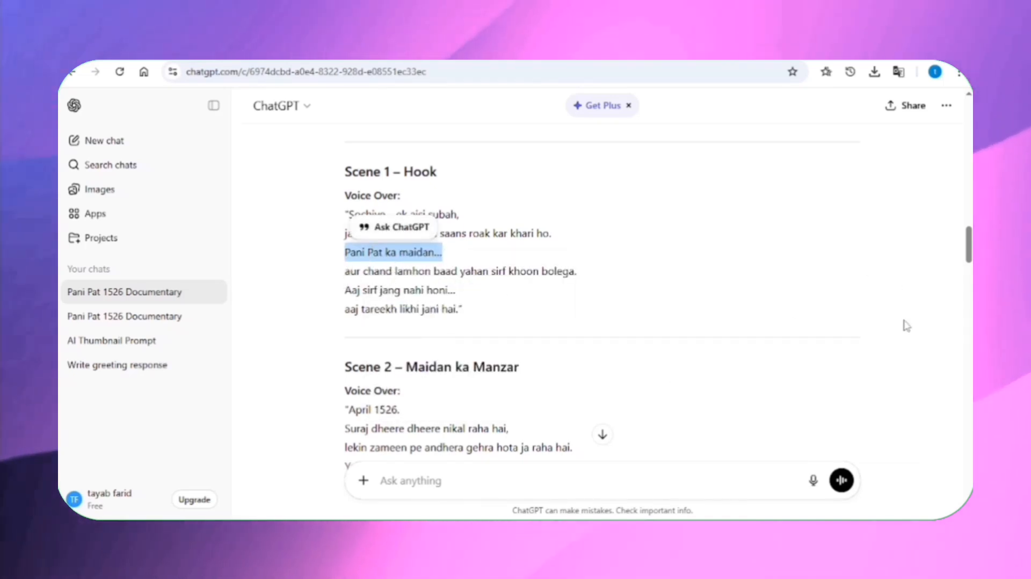
Paste "Pani Pat ka maidan..." as a new chat message and send it for a visual prompt.
right_click(445, 480)
left_click(472, 324)
left_click(841, 481)
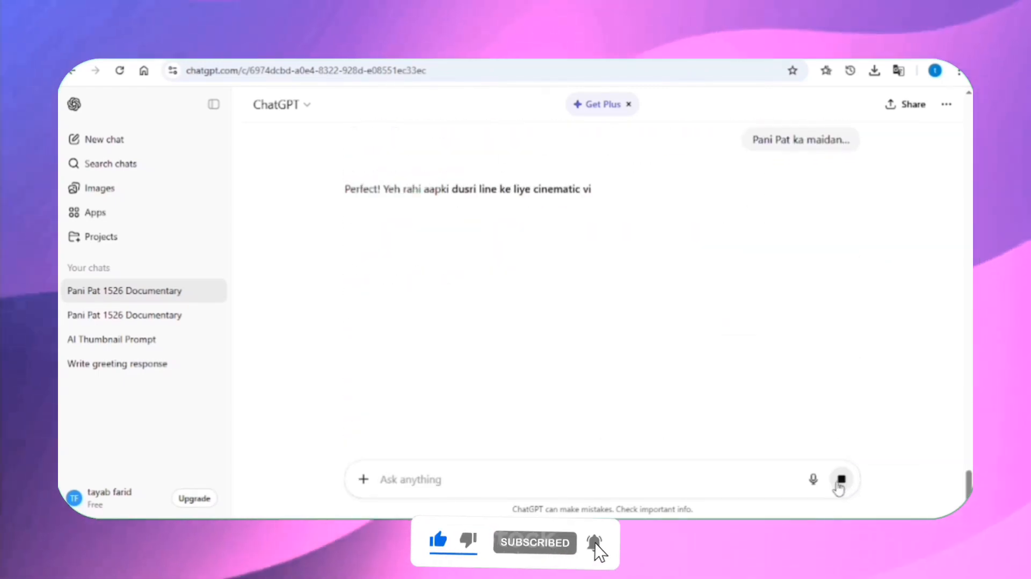
Copy the line "aur chand lamhon baad yahan sirf khoon bolega." from the Scene 1 – Hook voice-over.
scroll(734, 379, "up", 10)
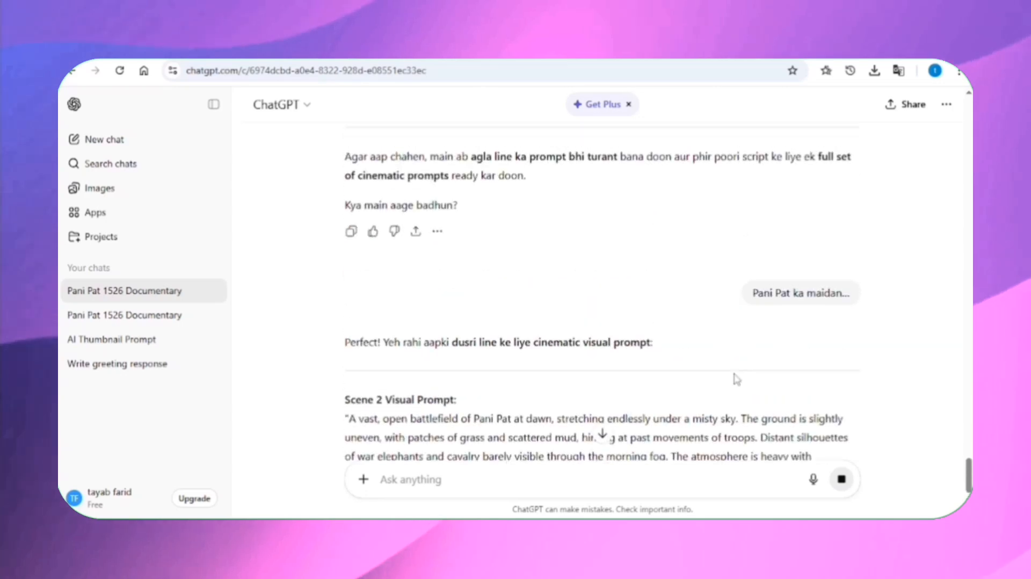
scroll(735, 379, "up", 15)
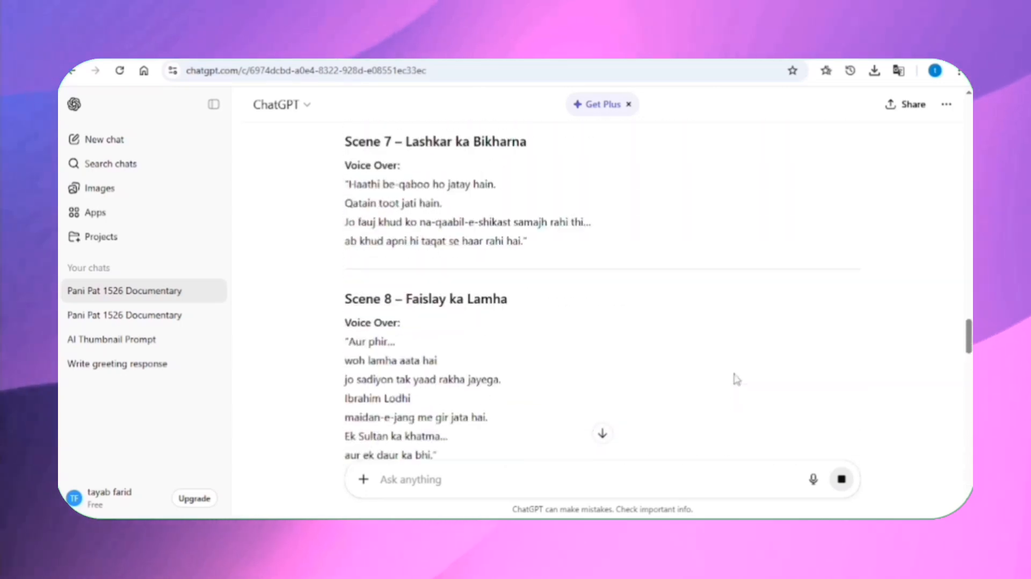
scroll(736, 380, "up", 15)
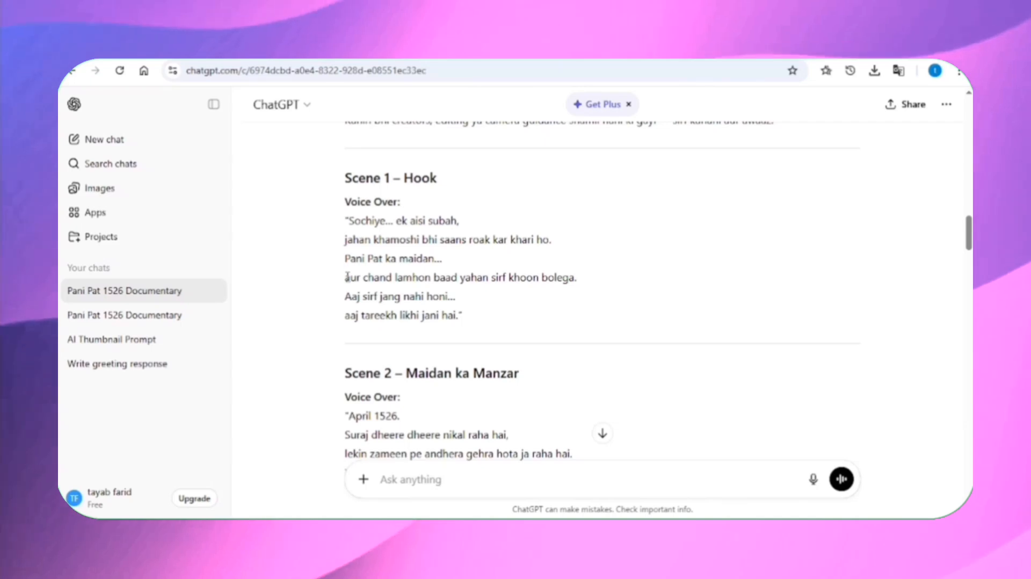
left_click_drag(346, 277, 560, 275)
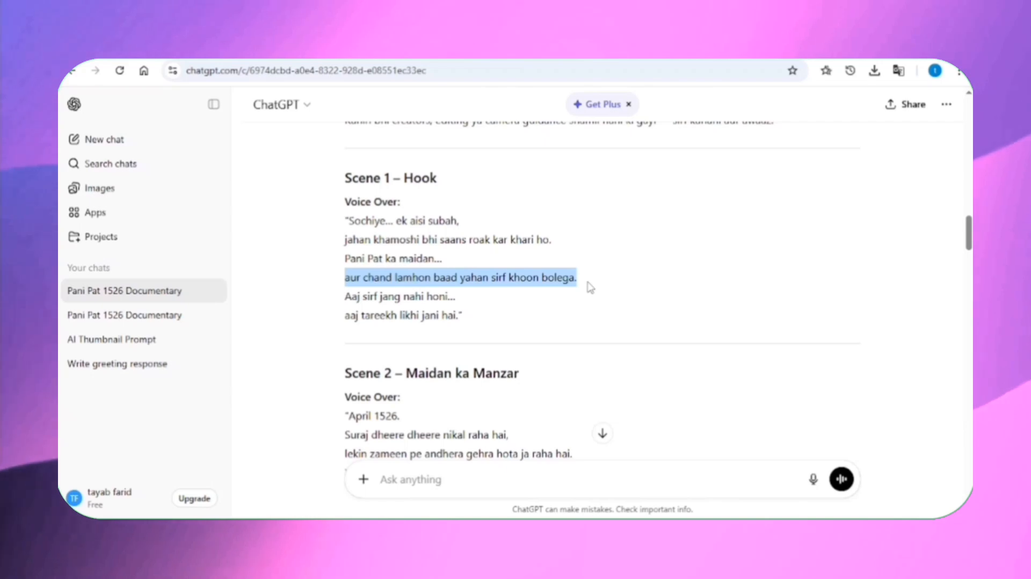
right_click(463, 280)
left_click(487, 297)
Paste "aur chand lamhon baad yahan sirf khoon bolega." into the chat message and send it for a visual prompt.
scroll(634, 321, "down", 4)
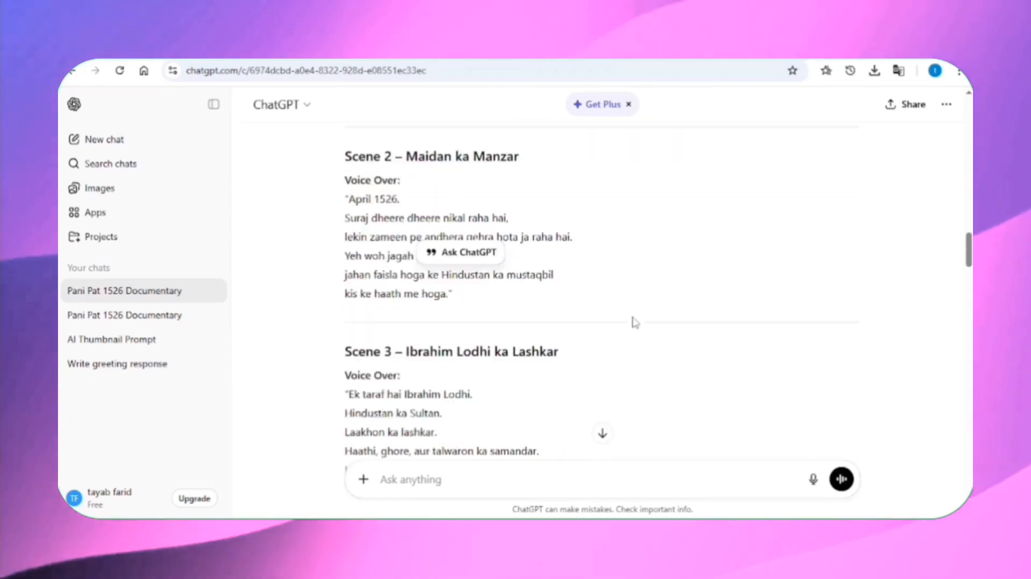
scroll(634, 322, "down", 12)
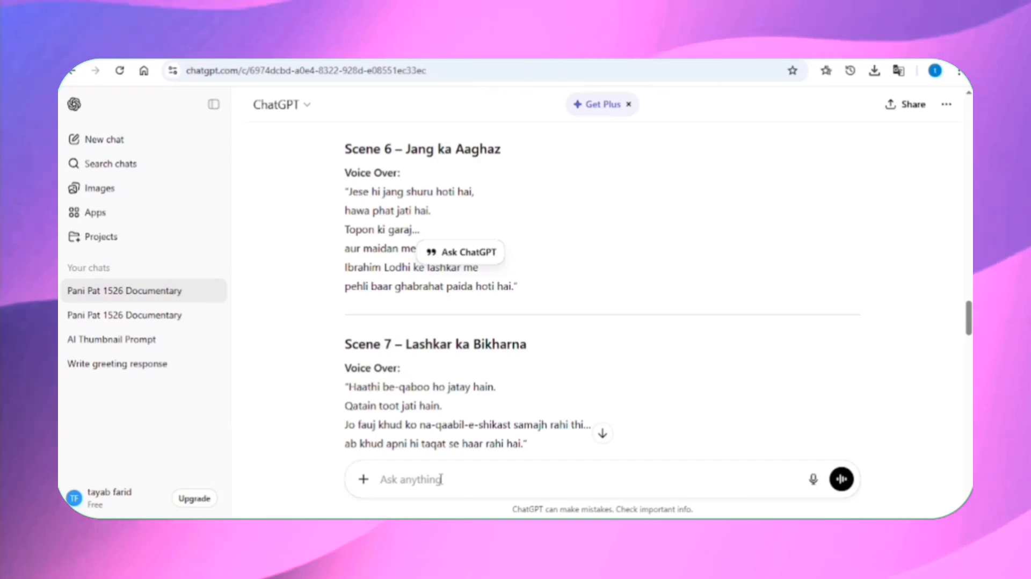
right_click(459, 478)
left_click(473, 326)
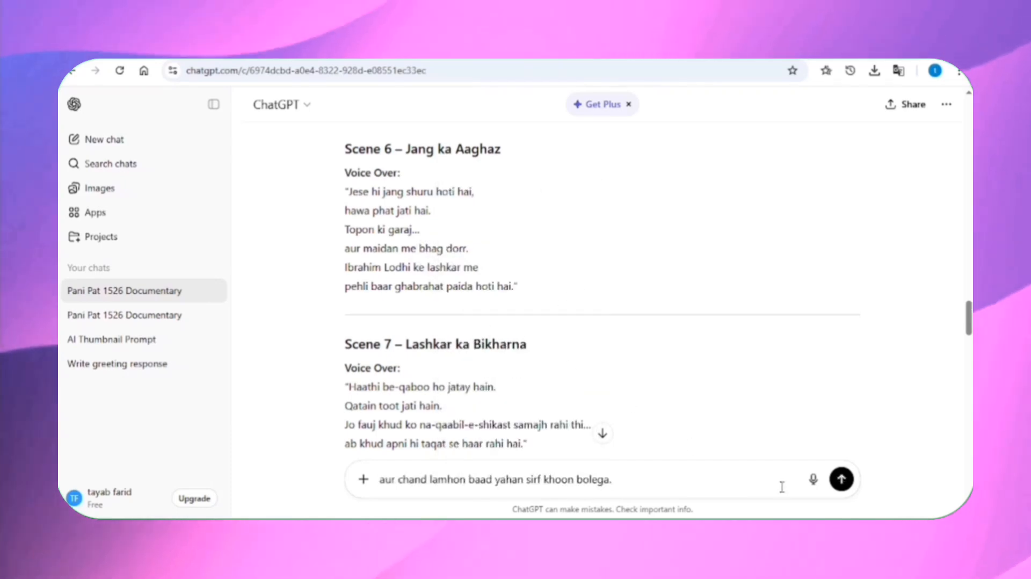
left_click(841, 479)
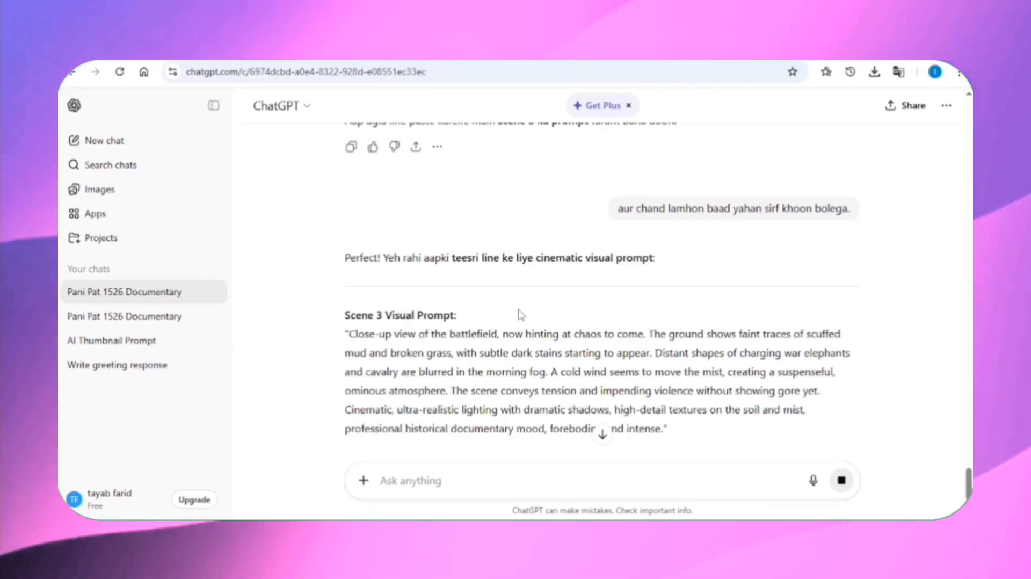
Copy the full Scene 1 Visual Prompt describing the foggy early morning battlefield from ChatGPT's reply.
scroll(520, 312, "down", 2)
scroll(520, 311, "up", 2)
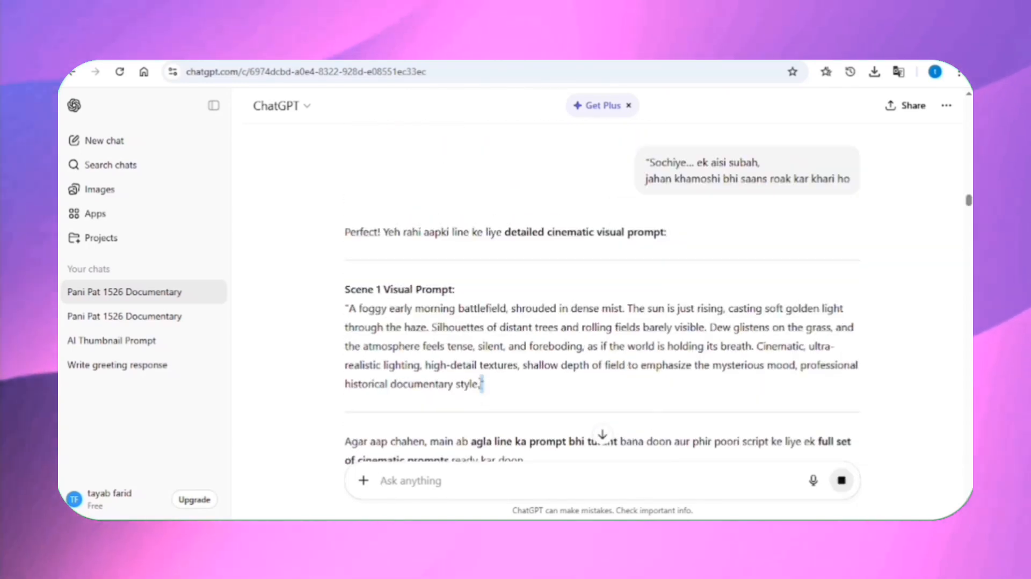
left_click_drag(483, 384, 369, 321)
right_click(369, 321)
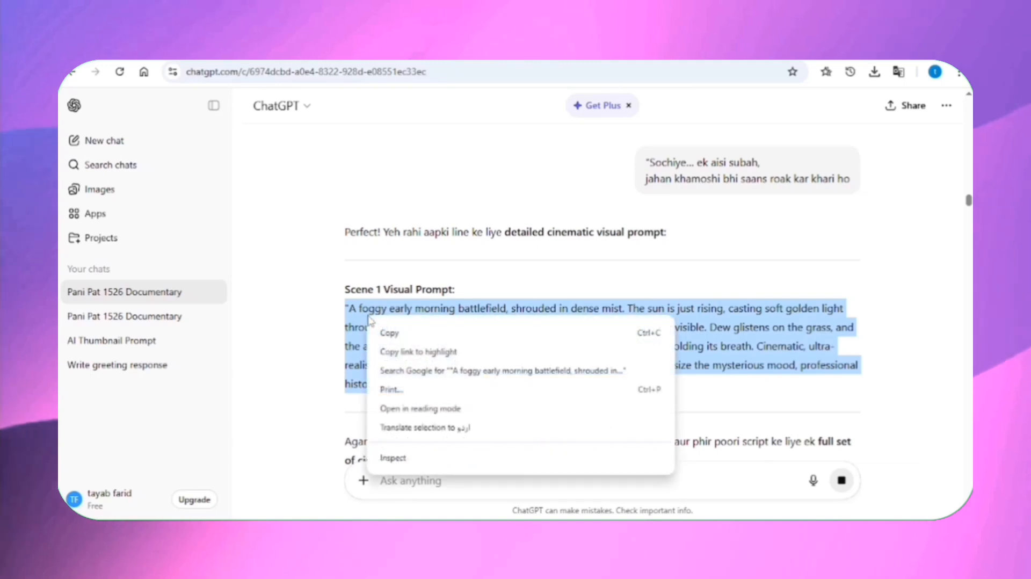
left_click(376, 333)
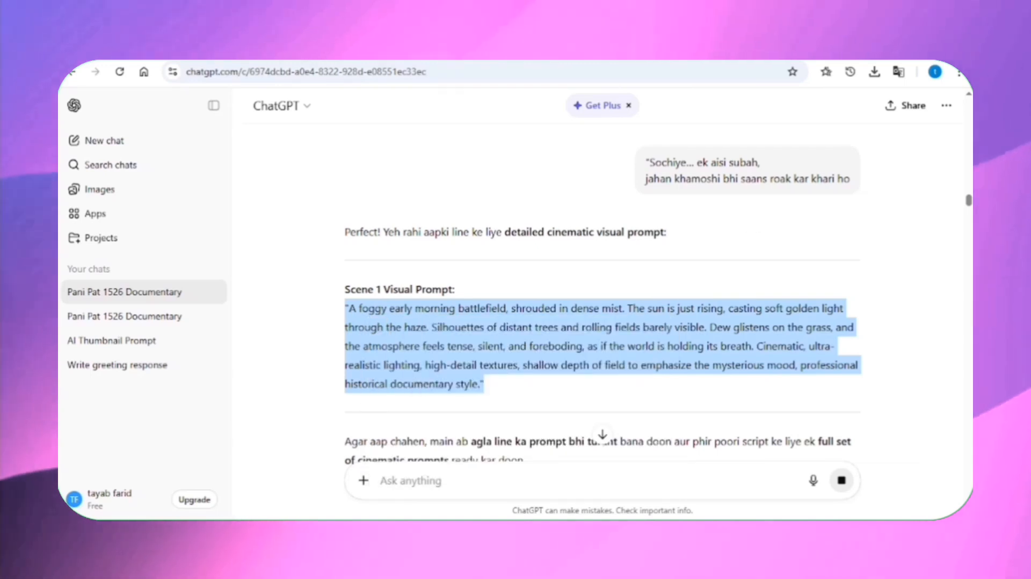
Search Google for Meta AI in a new browser tab and open the meta.ai site.
key("ctrl+t")
left_click(333, 302)
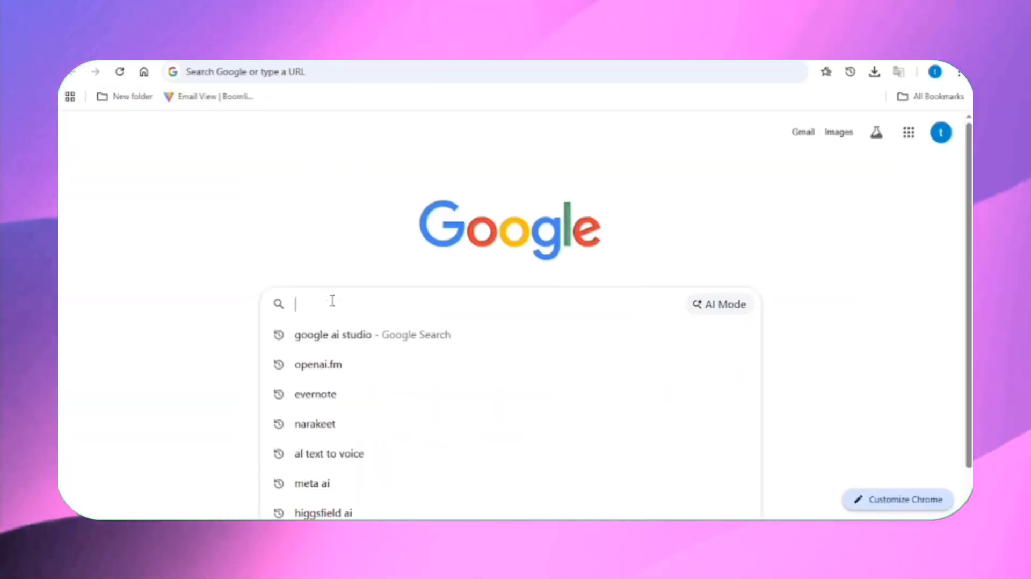
type("ma")
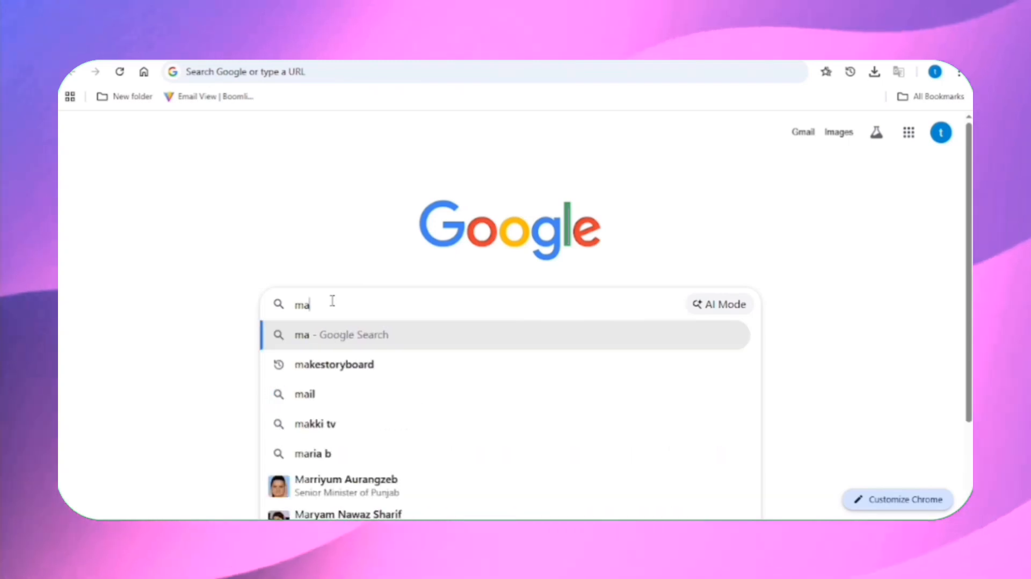
key("BackSpace")
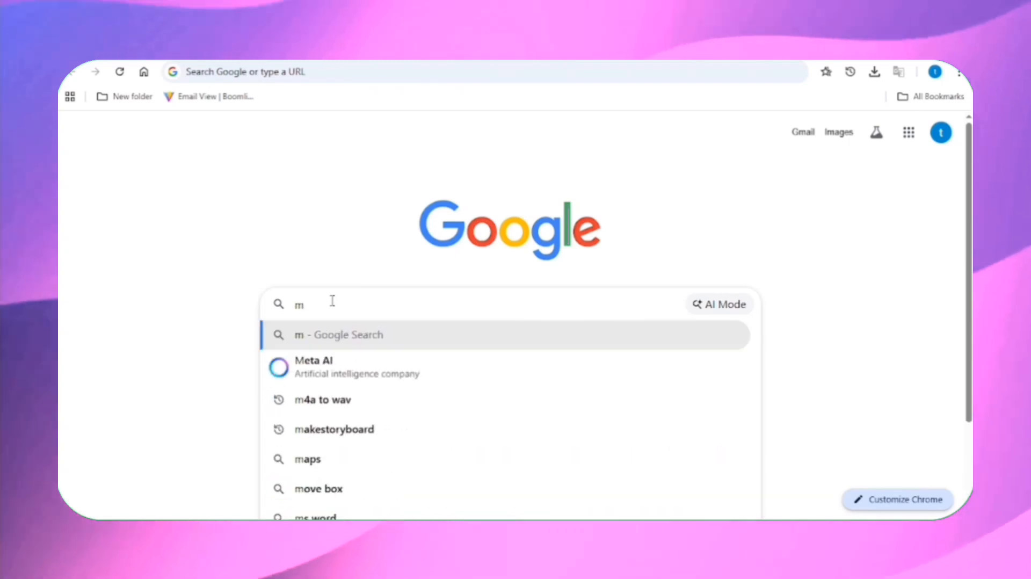
type("e")
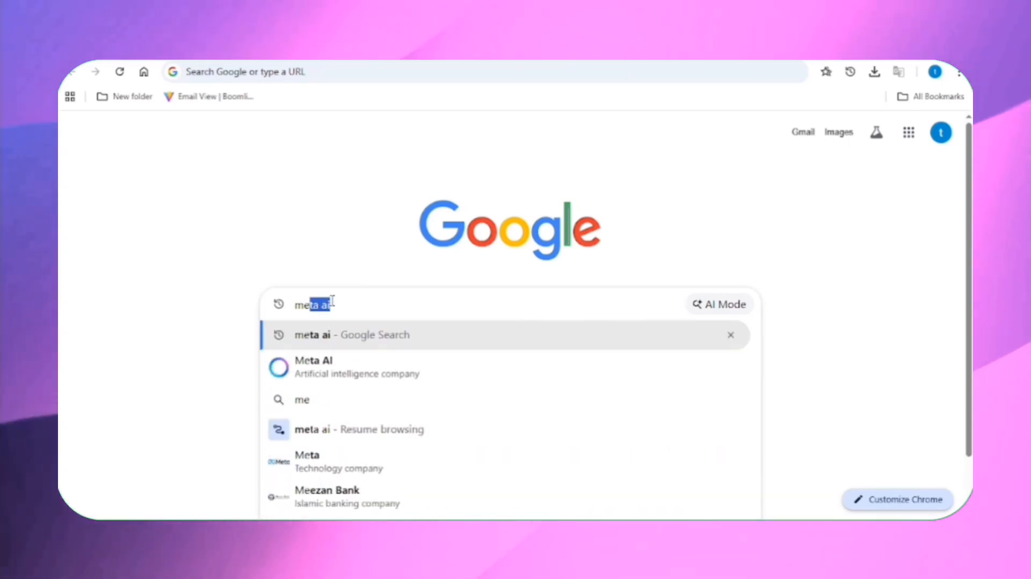
left_click(321, 363)
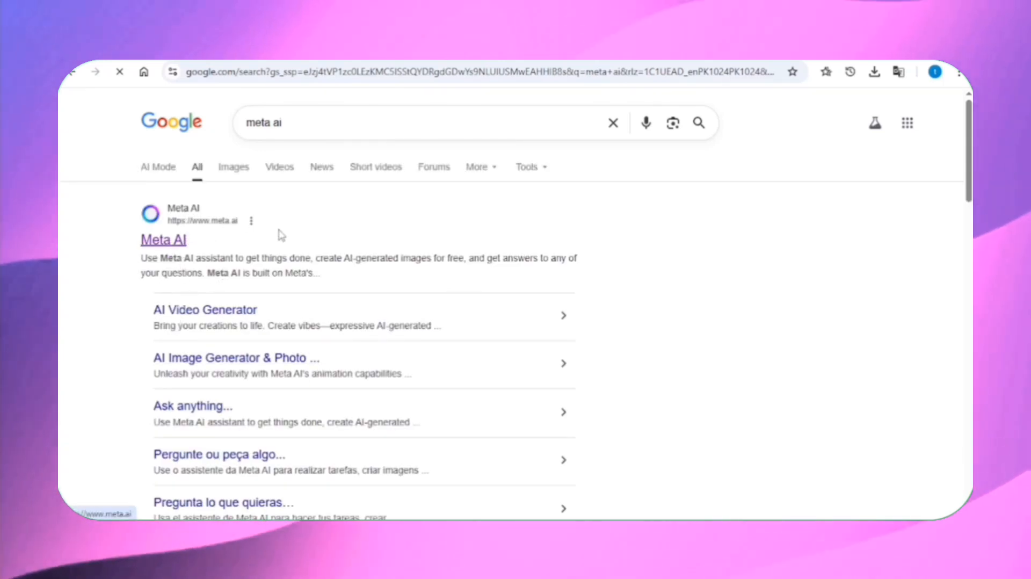
left_click(176, 243)
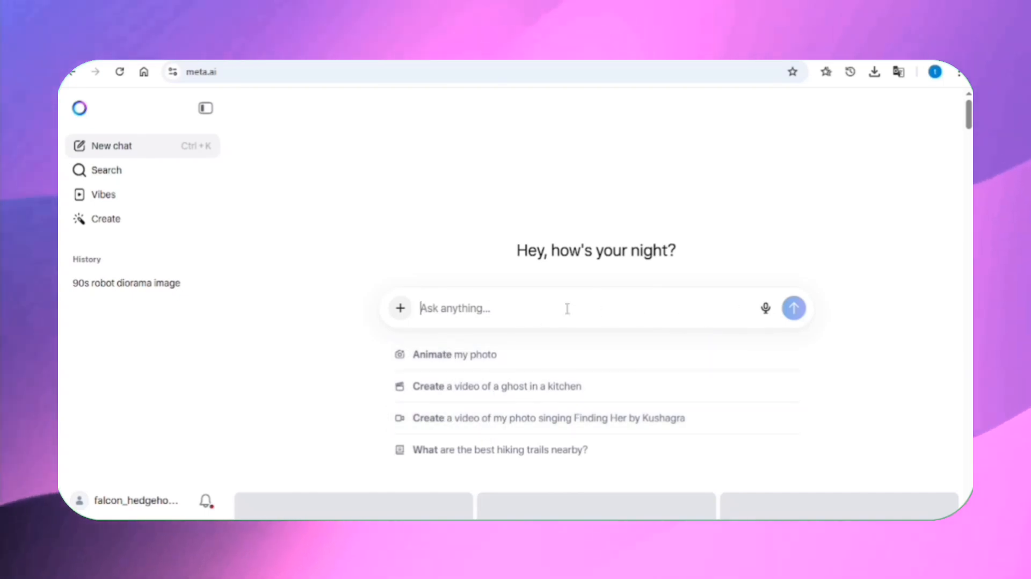
Paste and submit the Scene 1 foggy battlefield prompt in Meta AI, and animate the generated images.
right_click(435, 316)
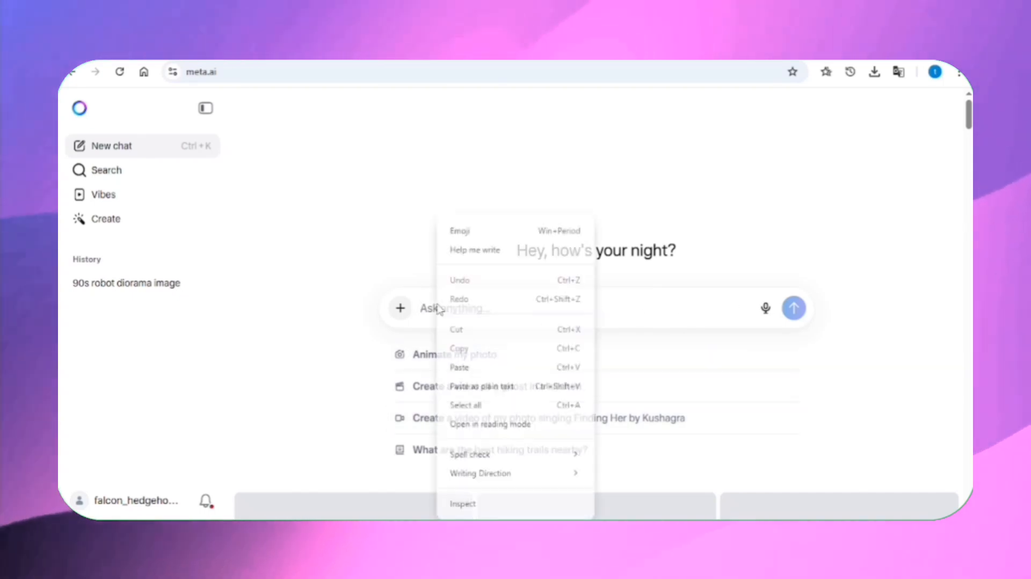
left_click(458, 368)
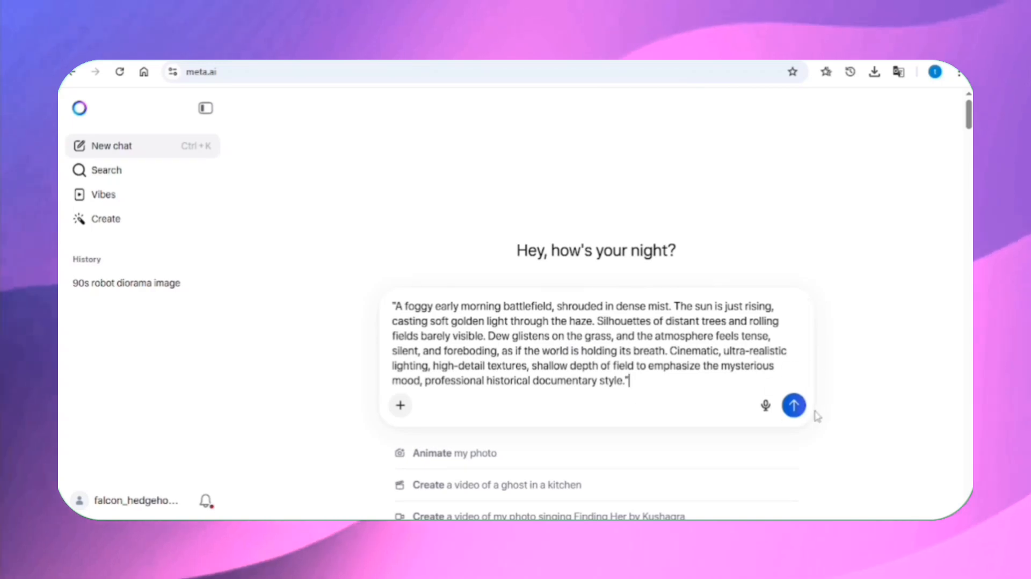
left_click(795, 407)
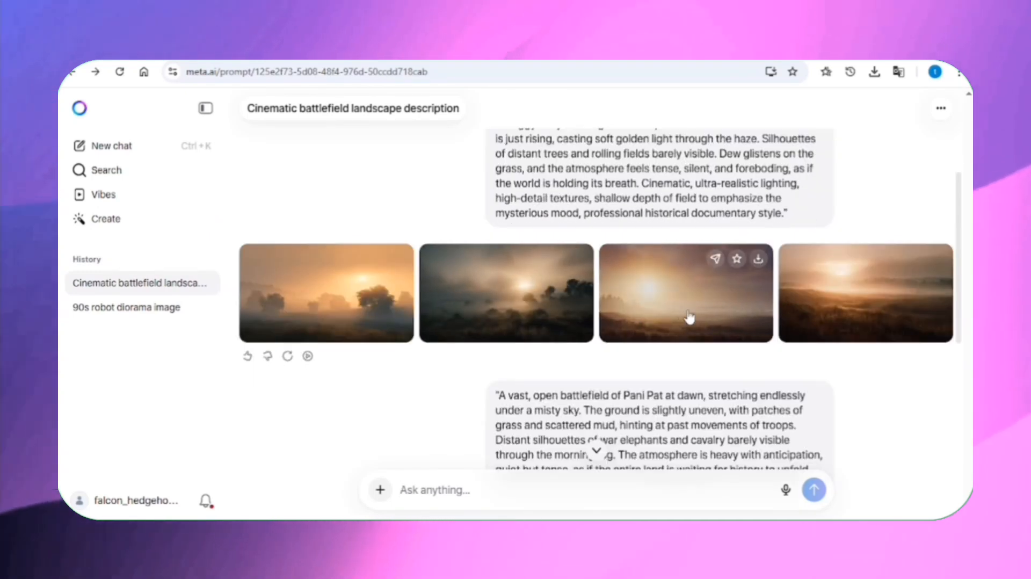
left_click(307, 356)
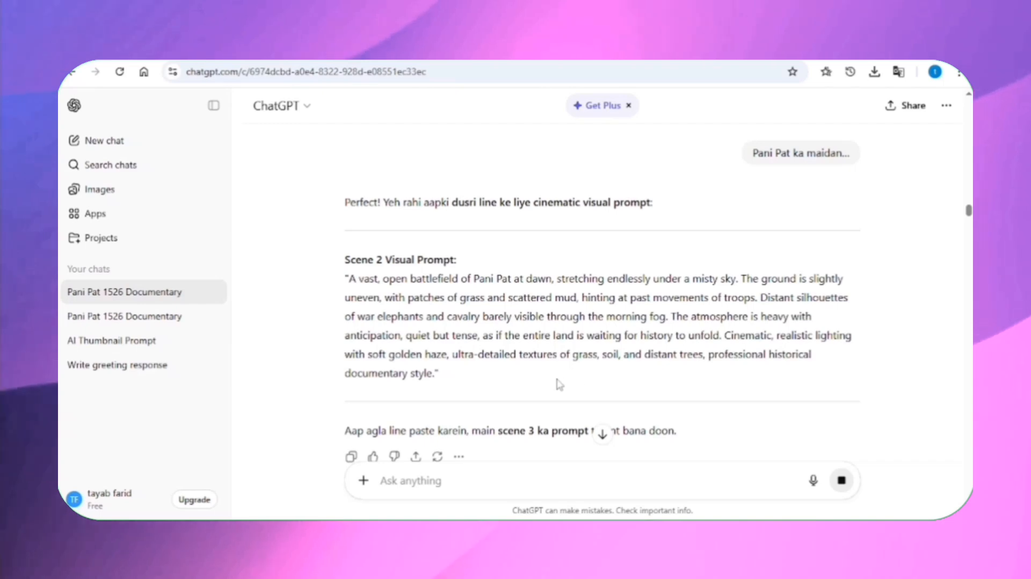
Switch back to the ChatGPT documentary chat and copy the full Scene 2 Visual Prompt about the vast Pani Pat battlefield at dawn.
left_click_drag(559, 385, 354, 278)
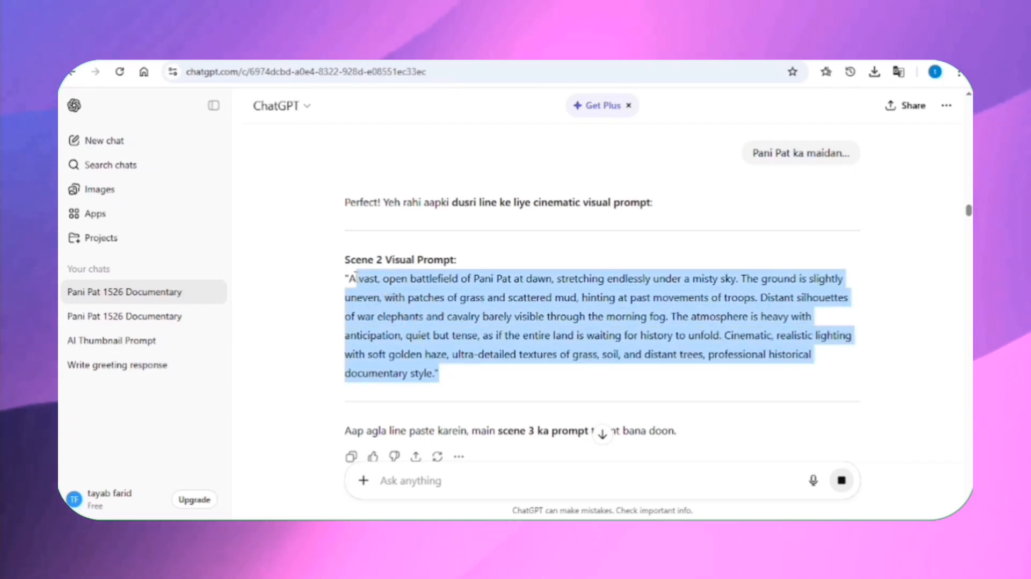
right_click(373, 291)
left_click(400, 302)
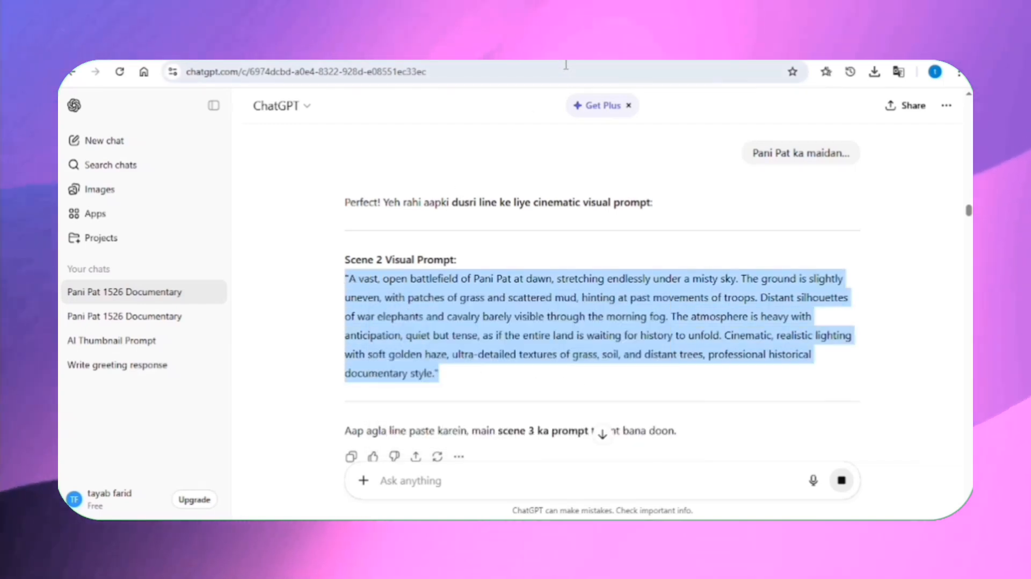
Paste and submit the Scene 2 prompt about the vast Pani Pat battlefield at dawn in Meta AI, and review the animated results.
right_click(465, 490)
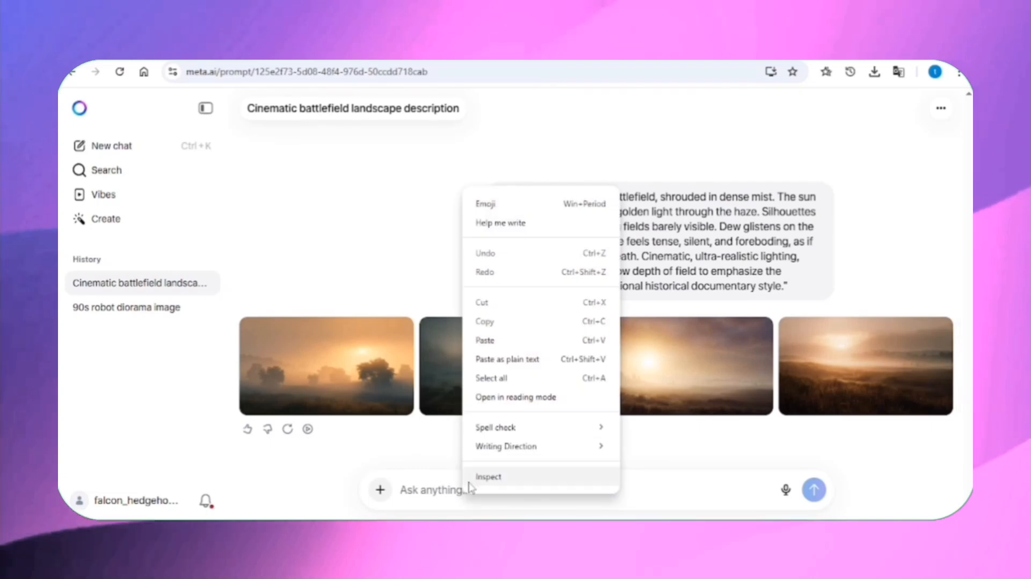
left_click(485, 340)
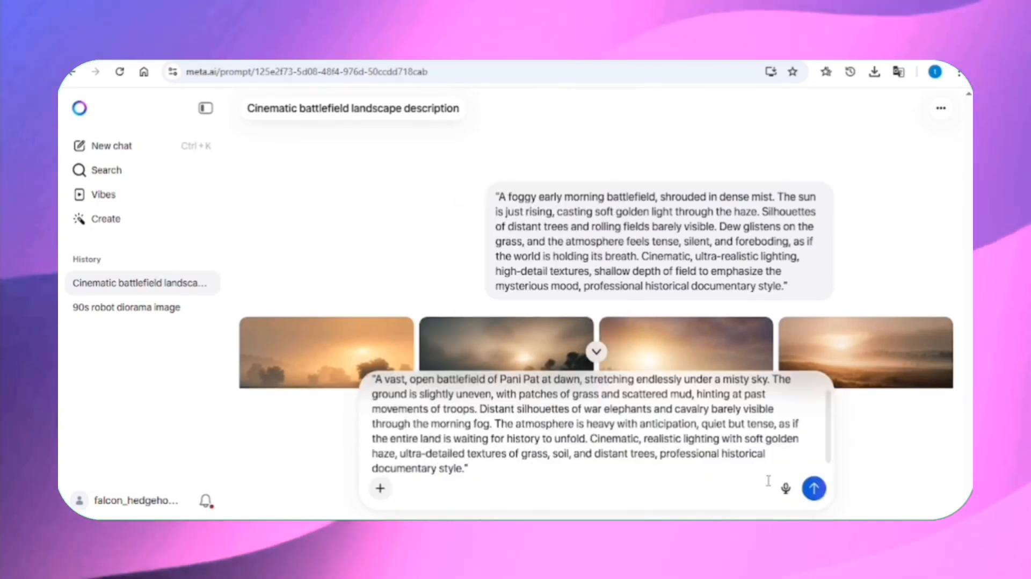
left_click(809, 492)
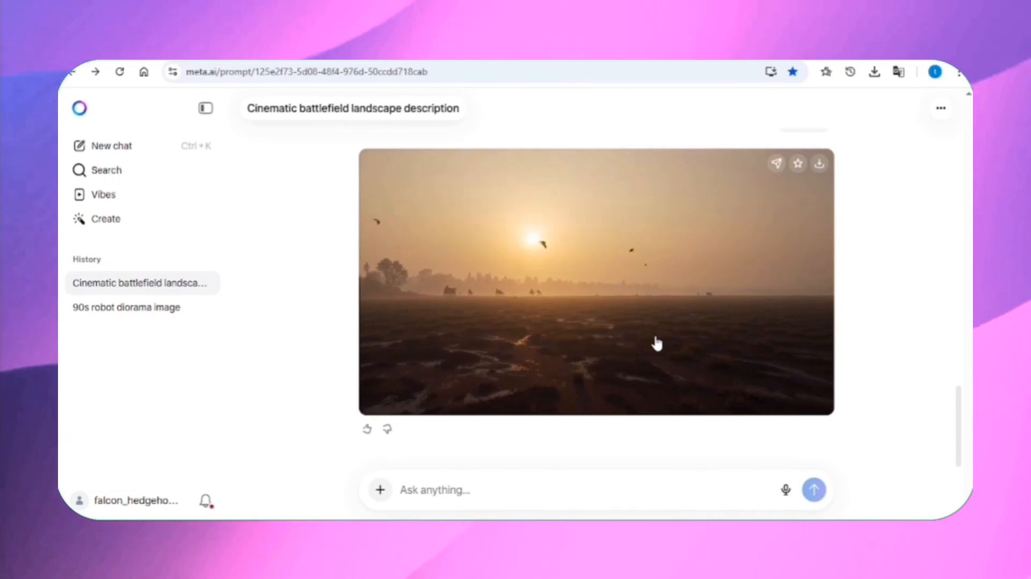
scroll(590, 328, "up", 5)
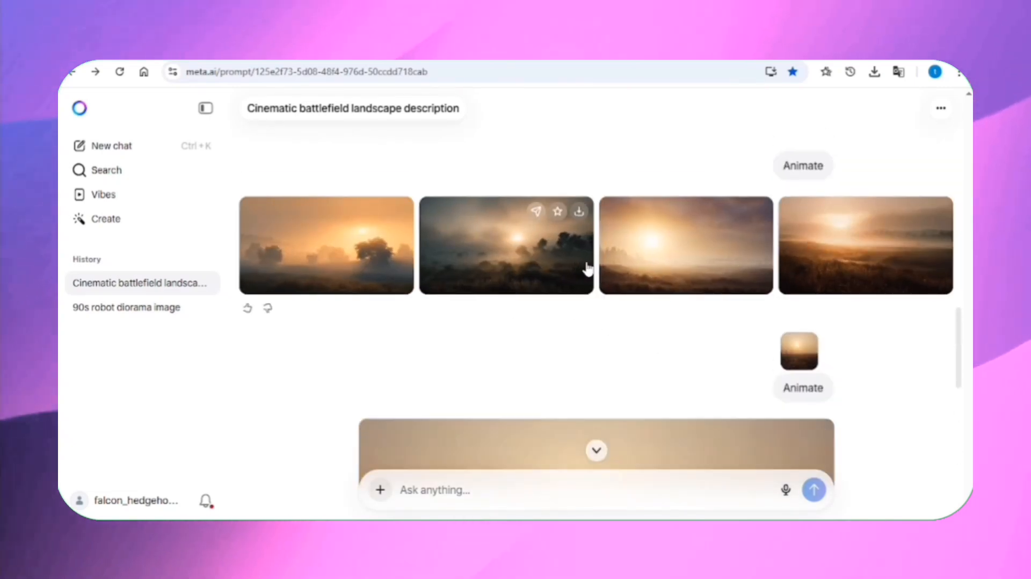
scroll(555, 311, "down", 5)
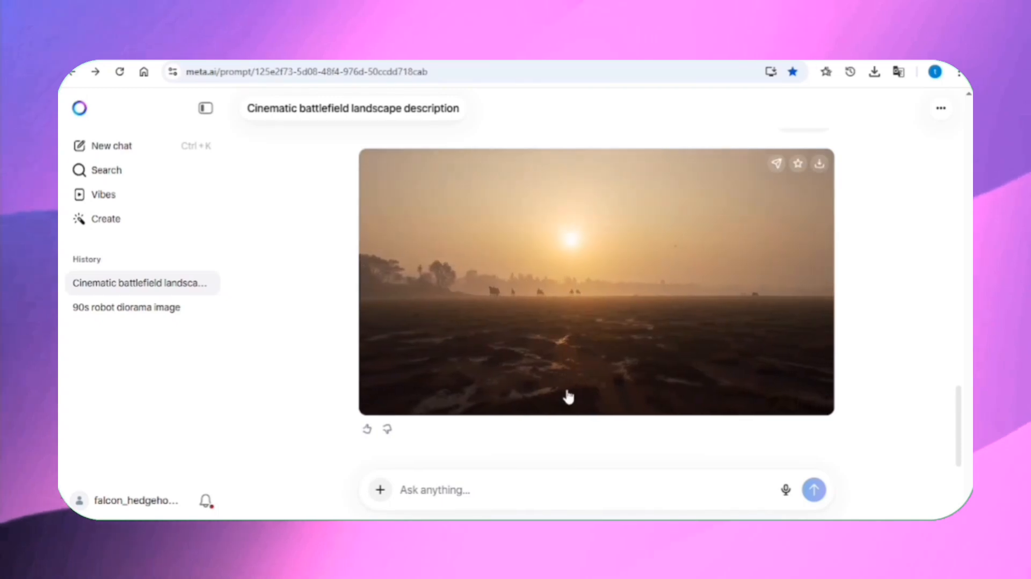
Submit the copied close-up battlefield prompt hinting at chaos to come in Meta AI, and animate the first generated image.
right_click(455, 498)
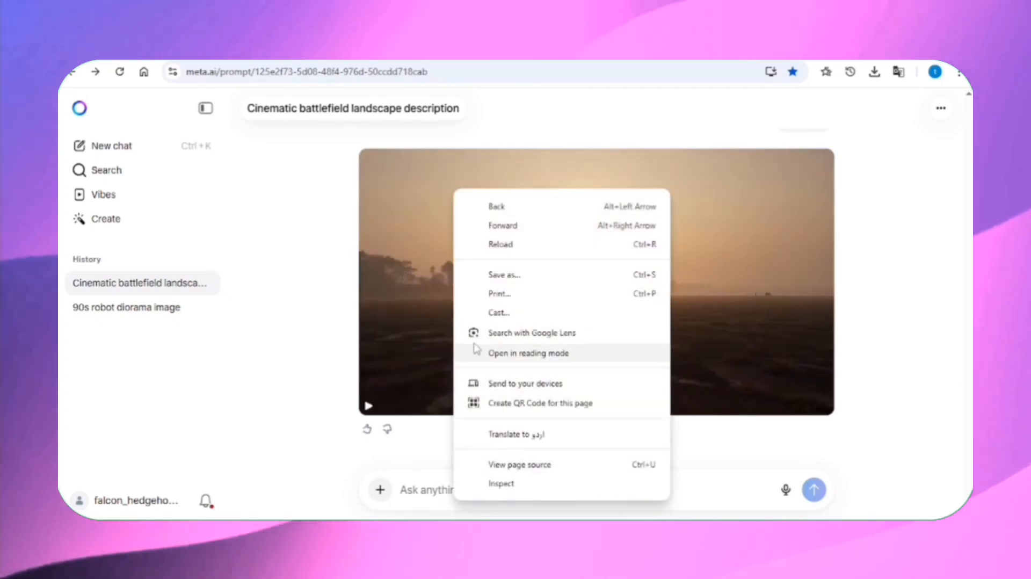
left_click(418, 490)
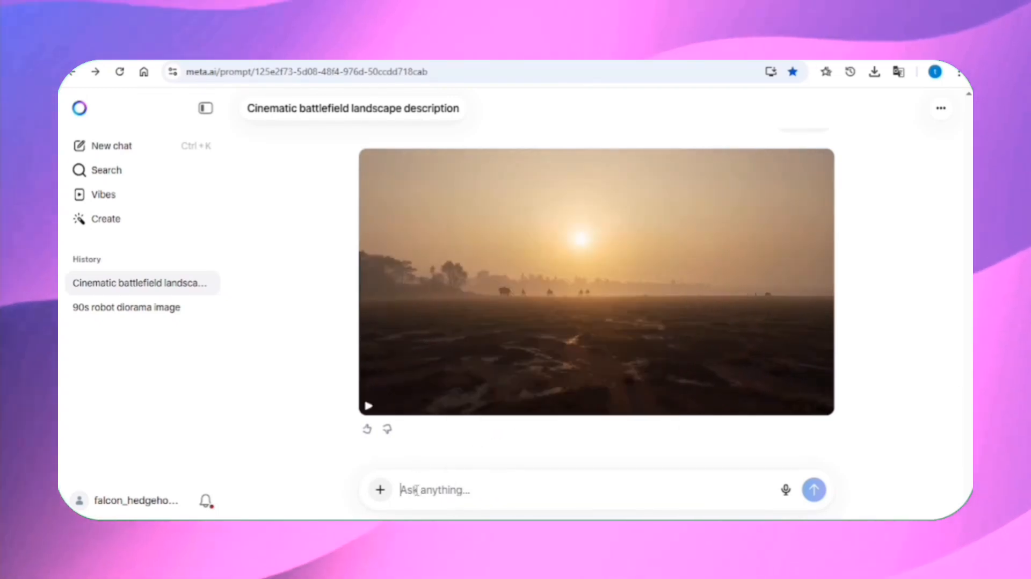
right_click(417, 490)
left_click(437, 337)
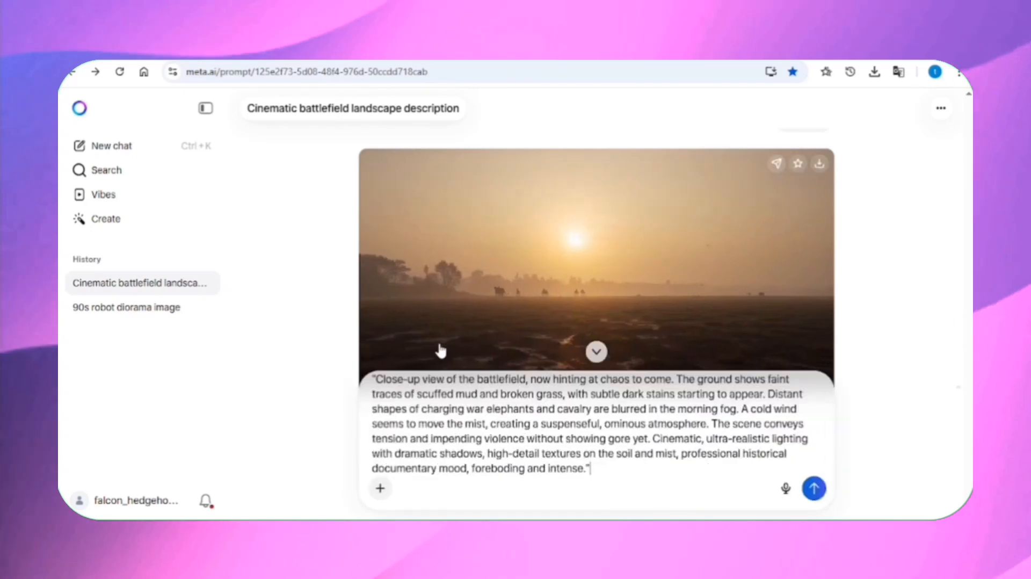
left_click(813, 488)
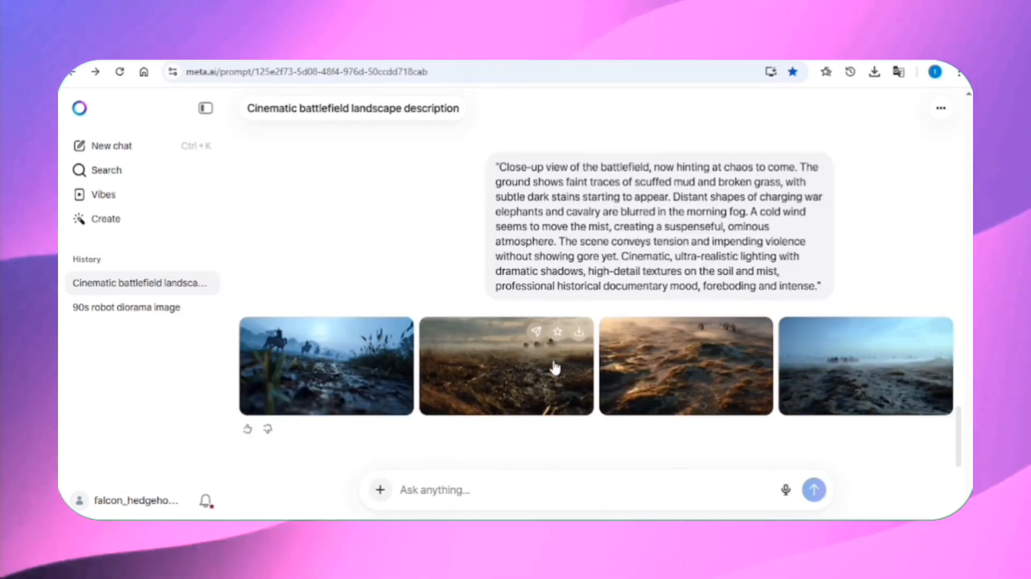
right_click(376, 382)
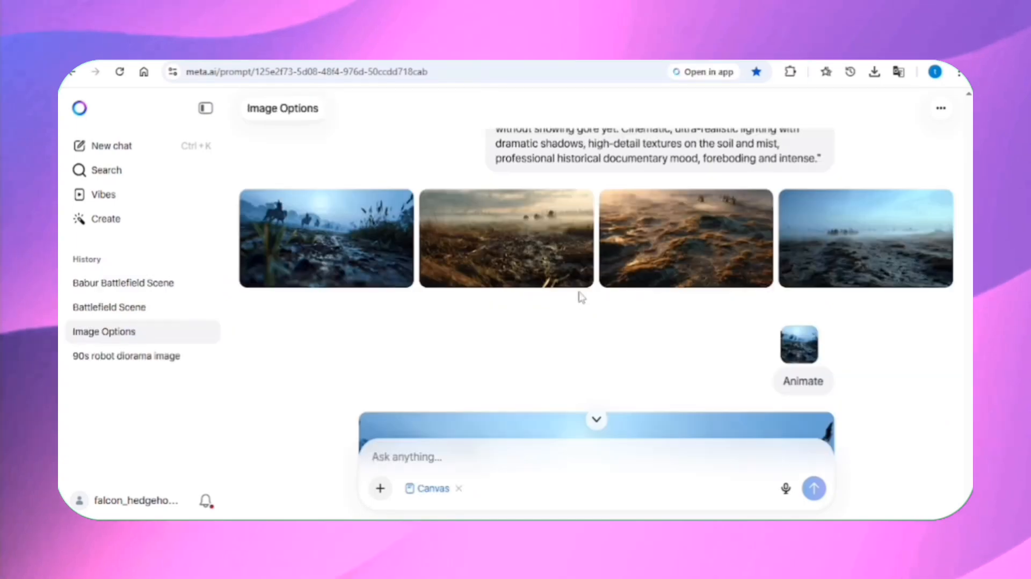
Examine the animated cavalry clips generated from the close-up battlefield prompt.
scroll(580, 295, "down", 4)
scroll(570, 344, "down", 2)
scroll(574, 307, "up", 1)
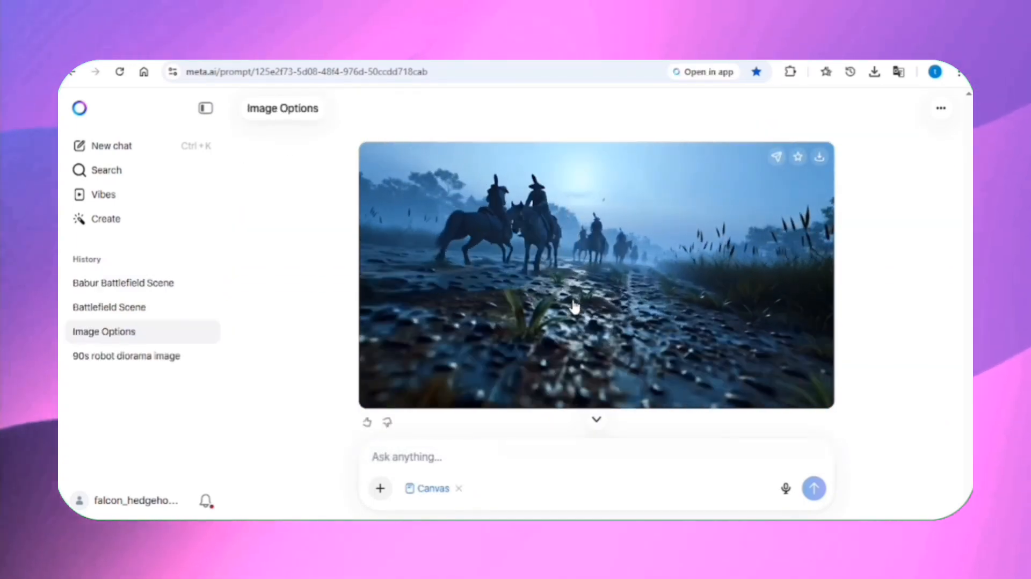
scroll(574, 306, "down", 3)
scroll(574, 305, "down", 6)
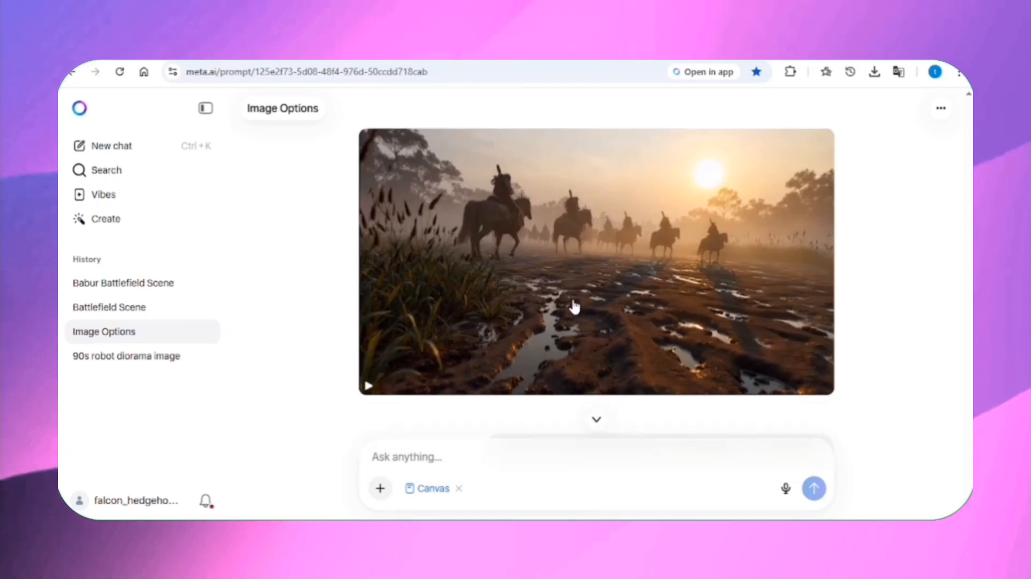
scroll(573, 305, "up", 1)
scroll(445, 357, "up", 6)
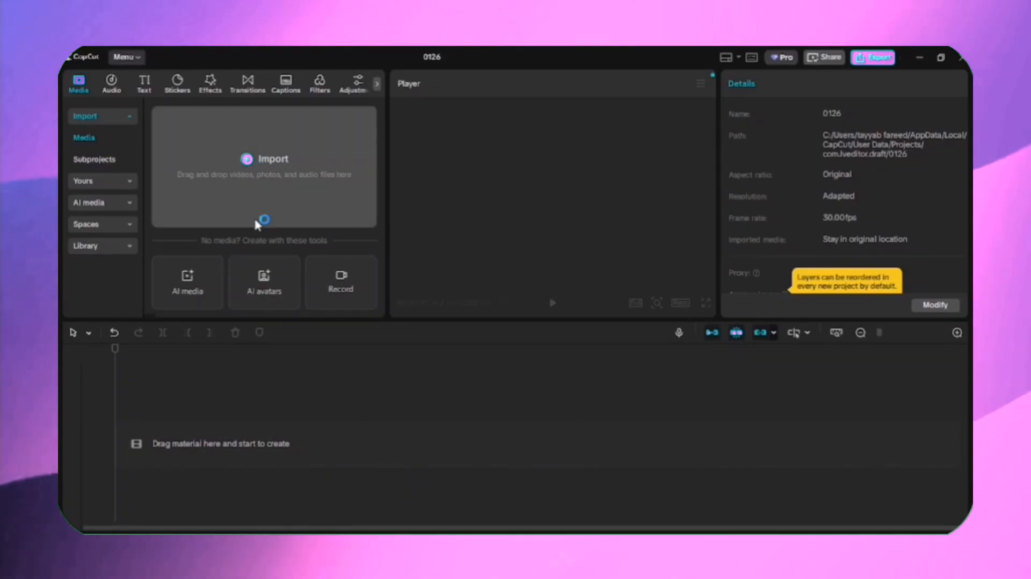
In CapCut project 0126, import the narration MP3 and the generated video clips, and place the narration on the timeline.
left_click(250, 164)
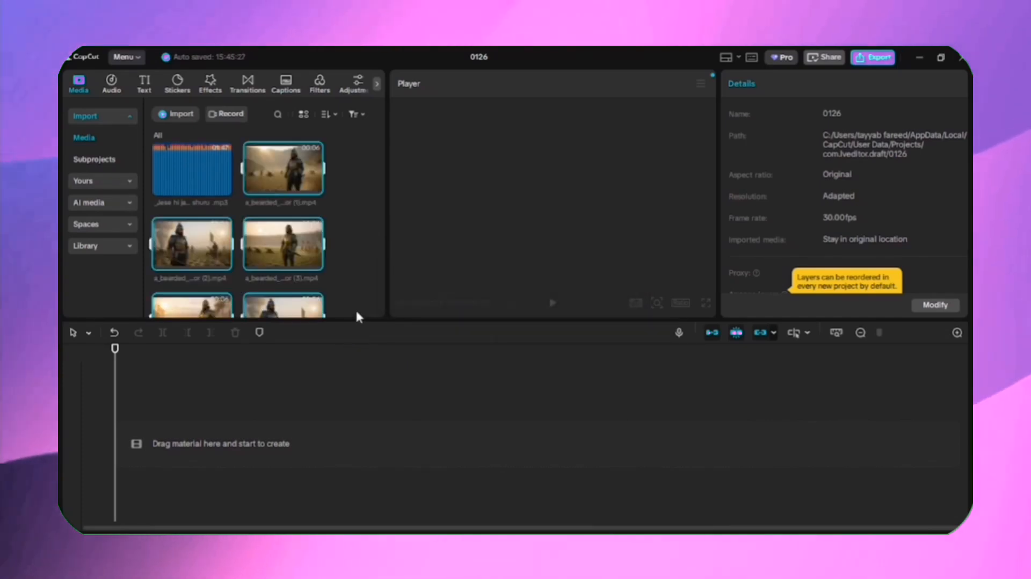
scroll(300, 264, "down", 1)
scroll(299, 265, "up", 1)
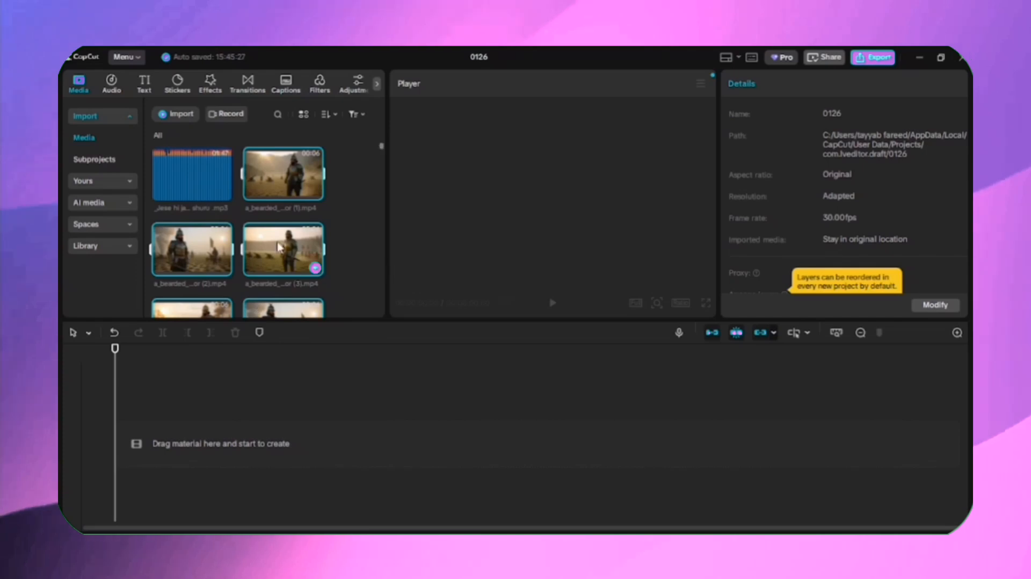
left_click_drag(179, 189, 173, 484)
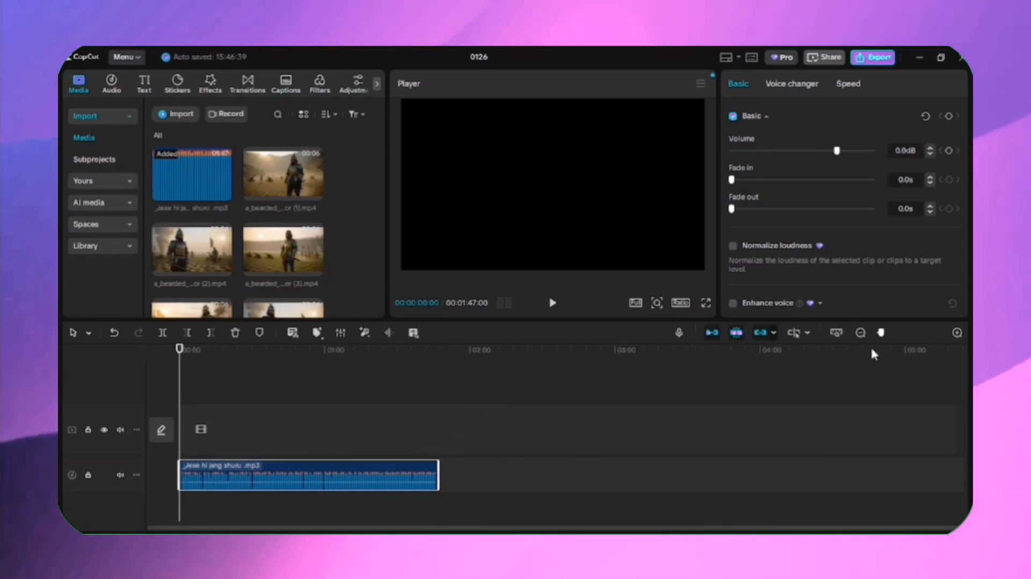
Play the opening of the narration from the start of the timeline to hear where its first line ends.
left_click(955, 333)
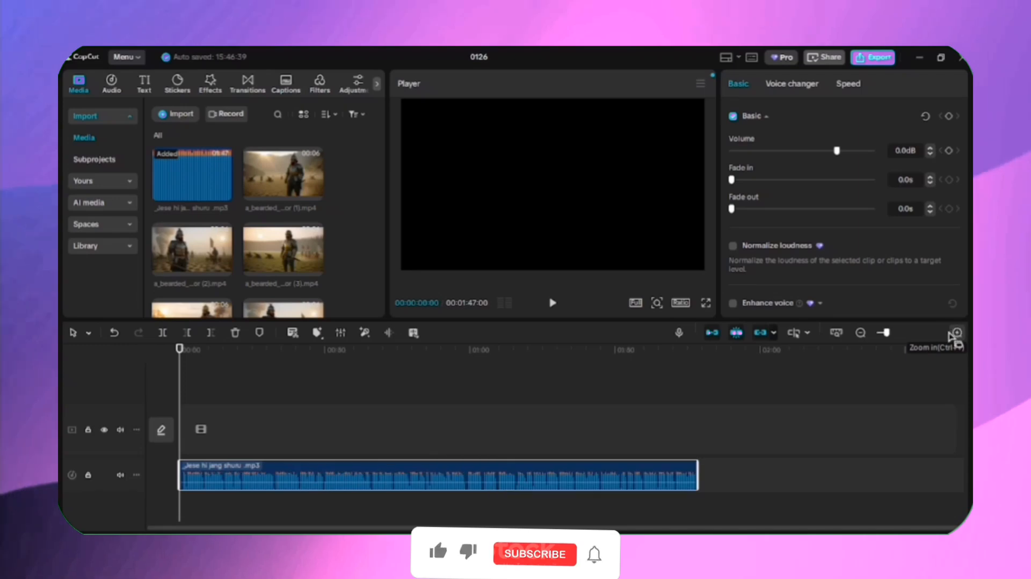
left_click(956, 333)
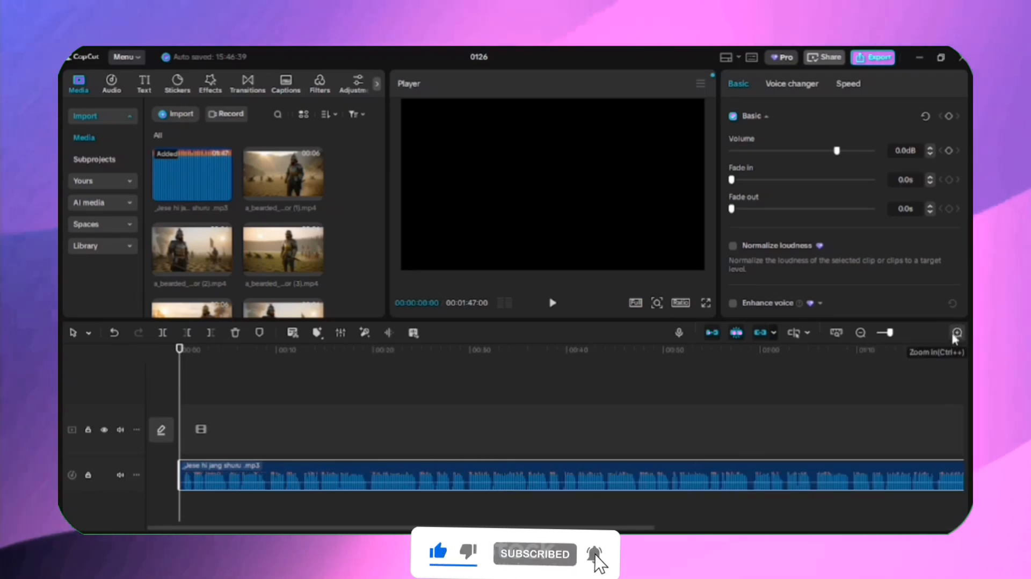
left_click(956, 333)
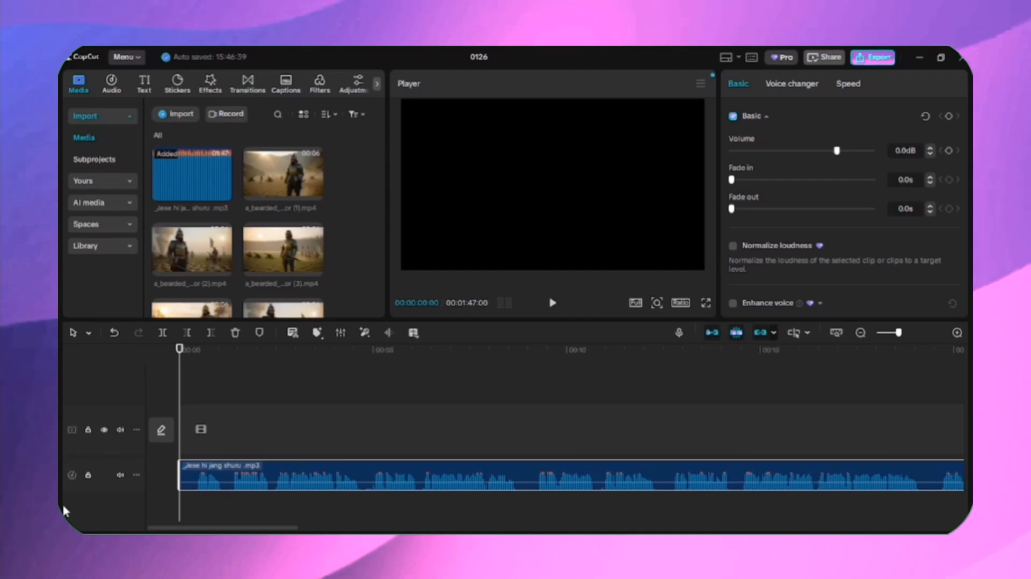
key("space")
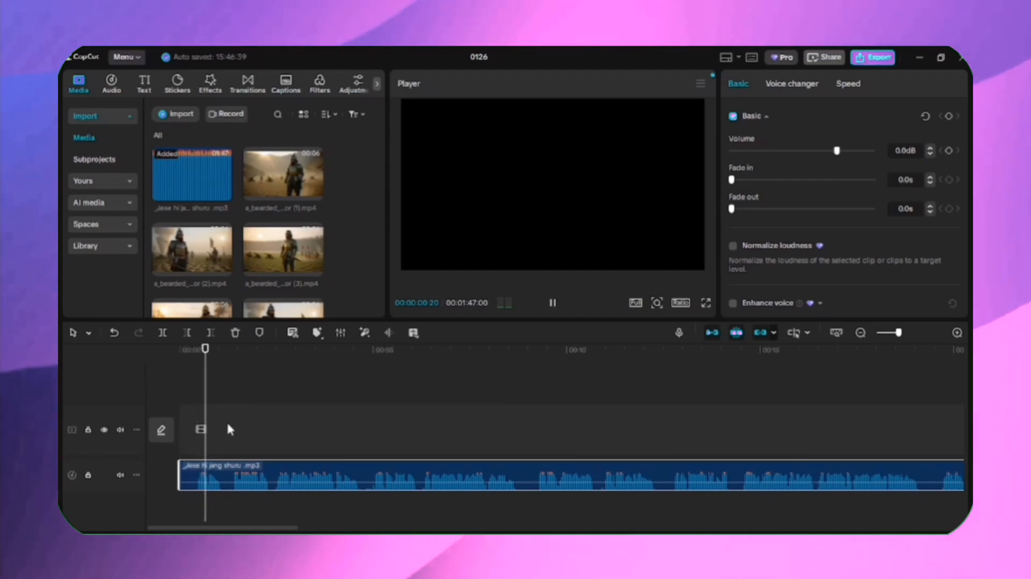
key("space")
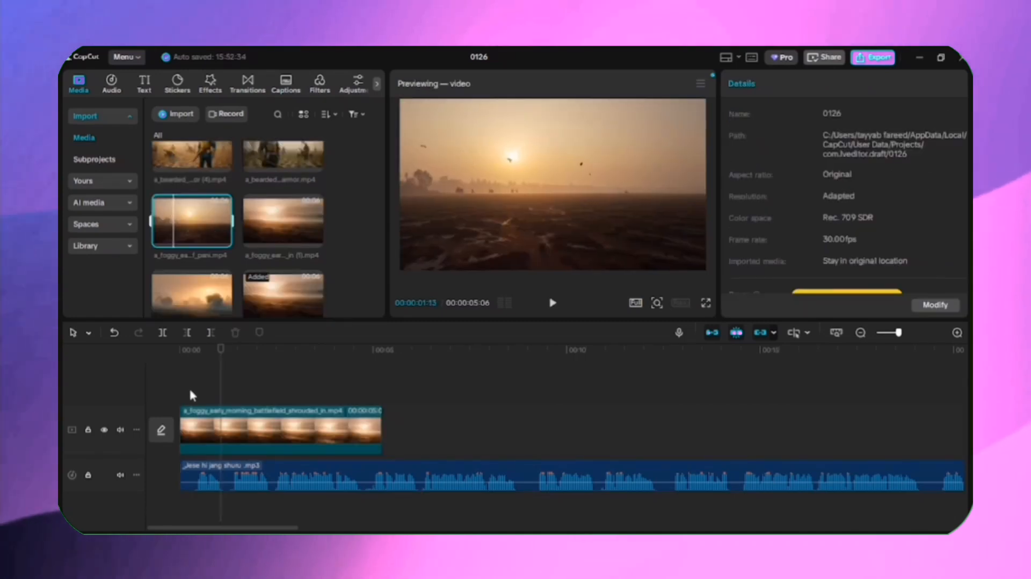
Play the edit from the start and shorten the second and third foggy battlefield clips to match the narration lines.
left_click(190, 396)
key("space")
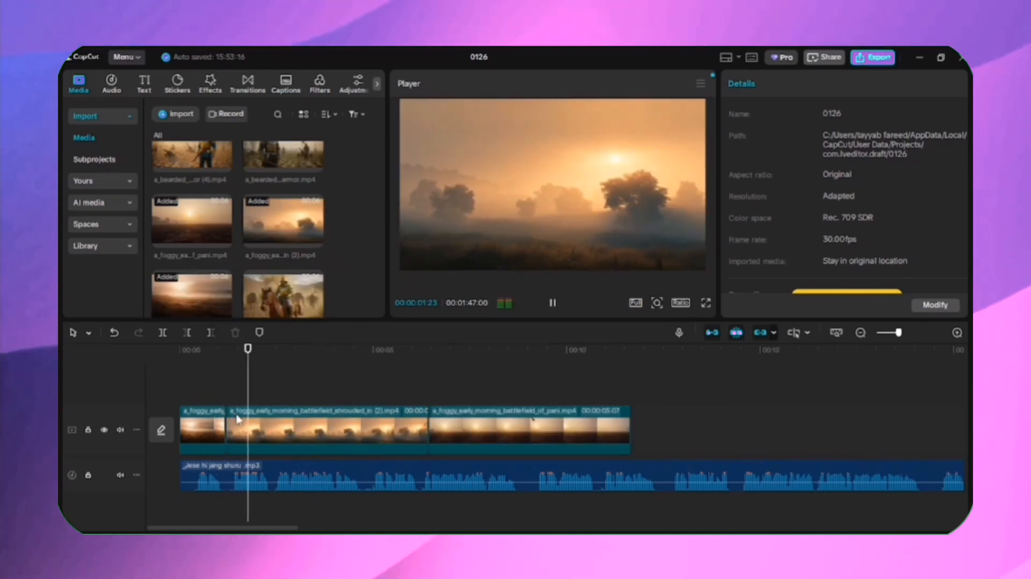
left_click_drag(427, 437, 260, 438)
left_click(211, 381)
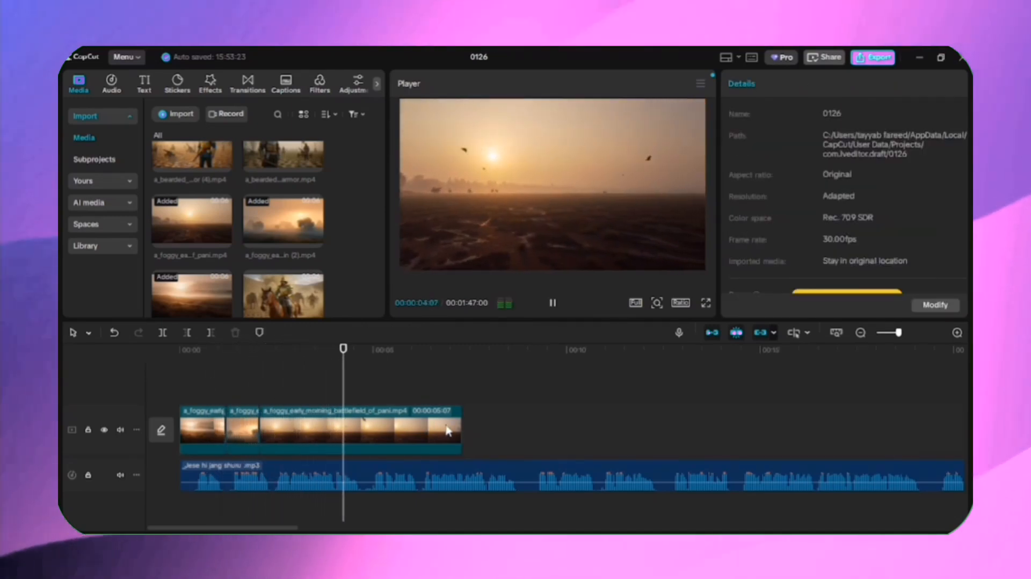
left_click_drag(461, 428, 359, 433)
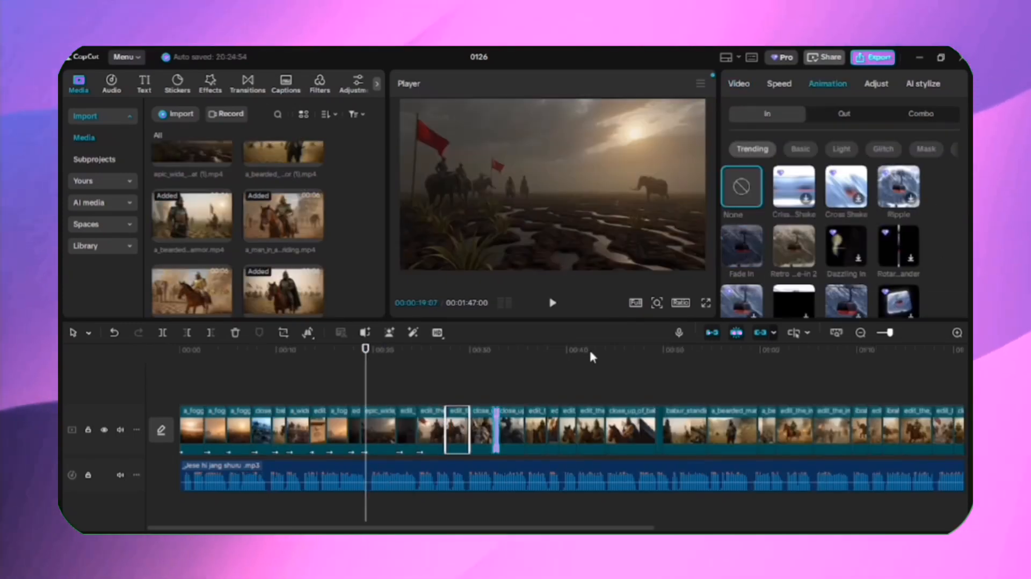
Apply the Fade In entrance animation to the selected video clip and to the close-up clip right after it.
left_click(739, 250)
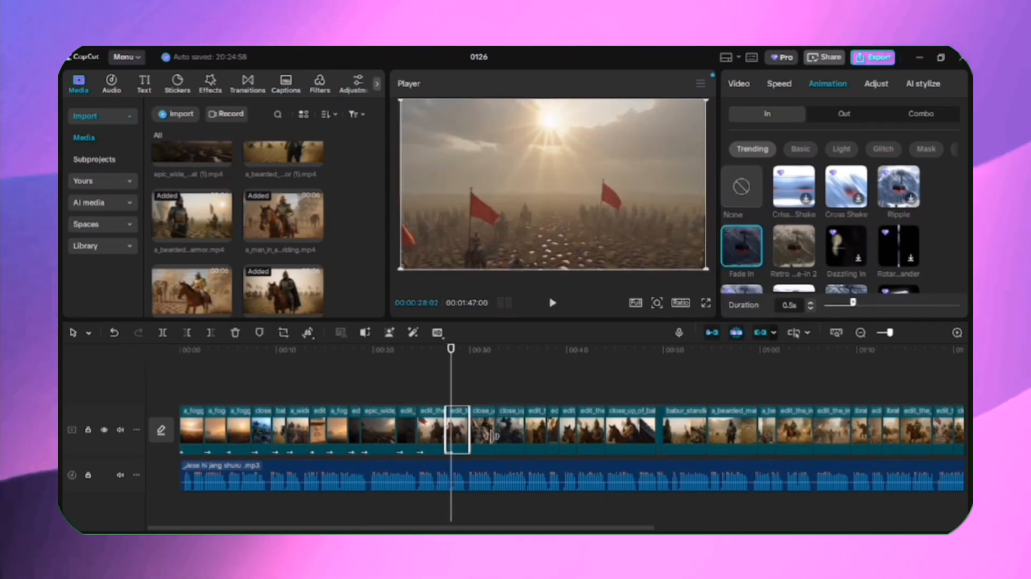
left_click(481, 433)
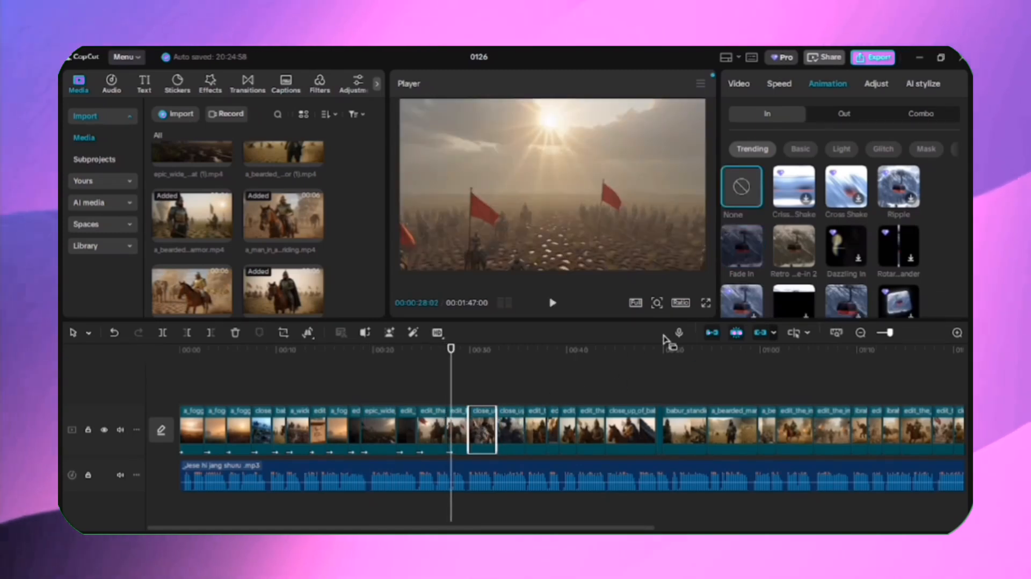
left_click(742, 257)
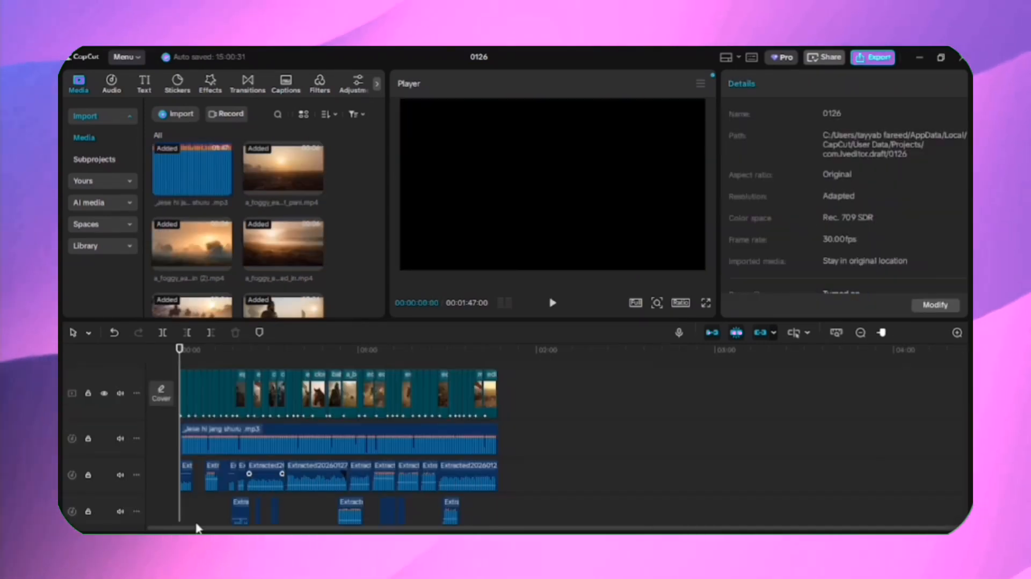
Play the assembled documentary from the start, and skip ahead to about 12 seconds.
key("space")
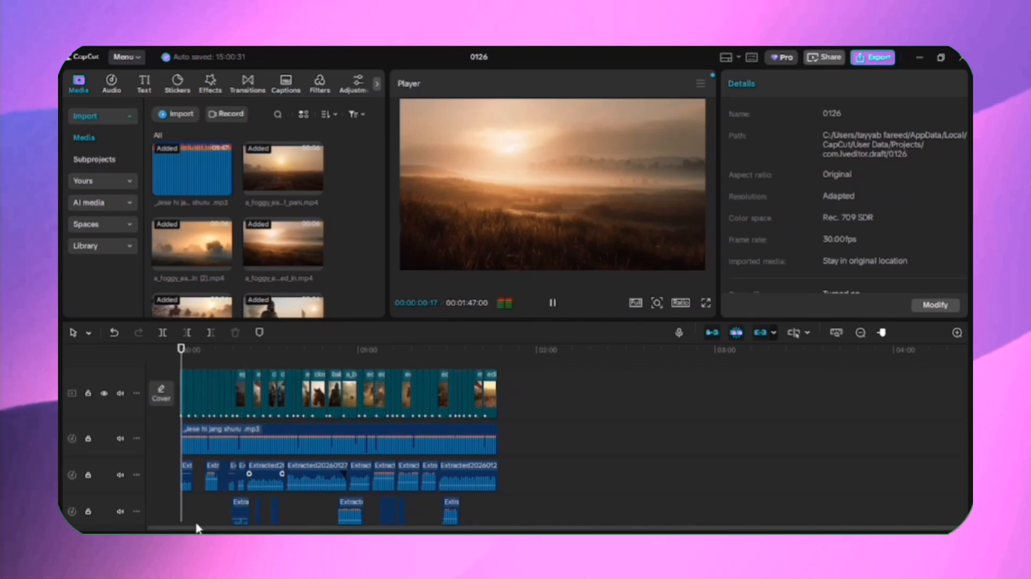
left_click(216, 514)
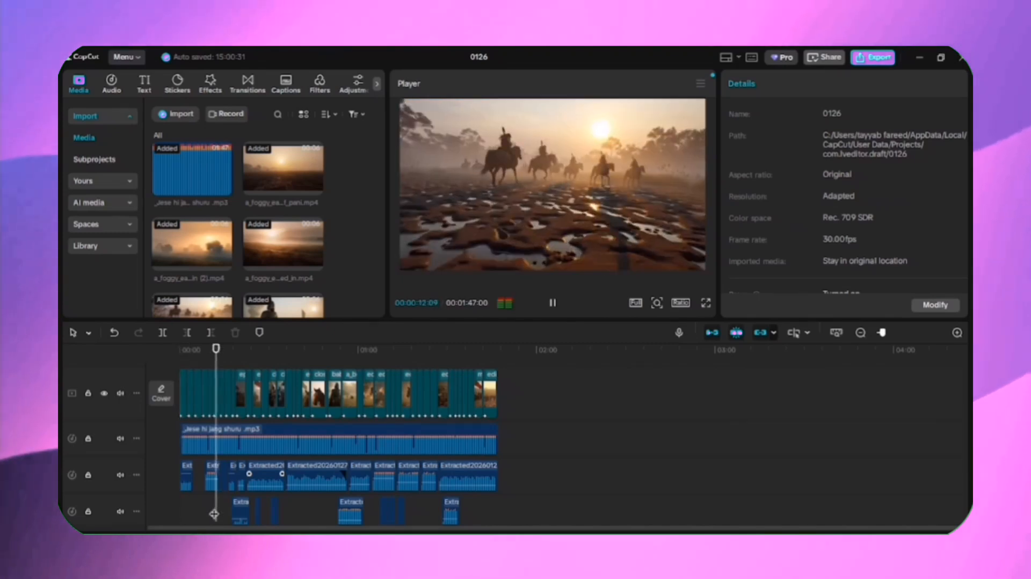